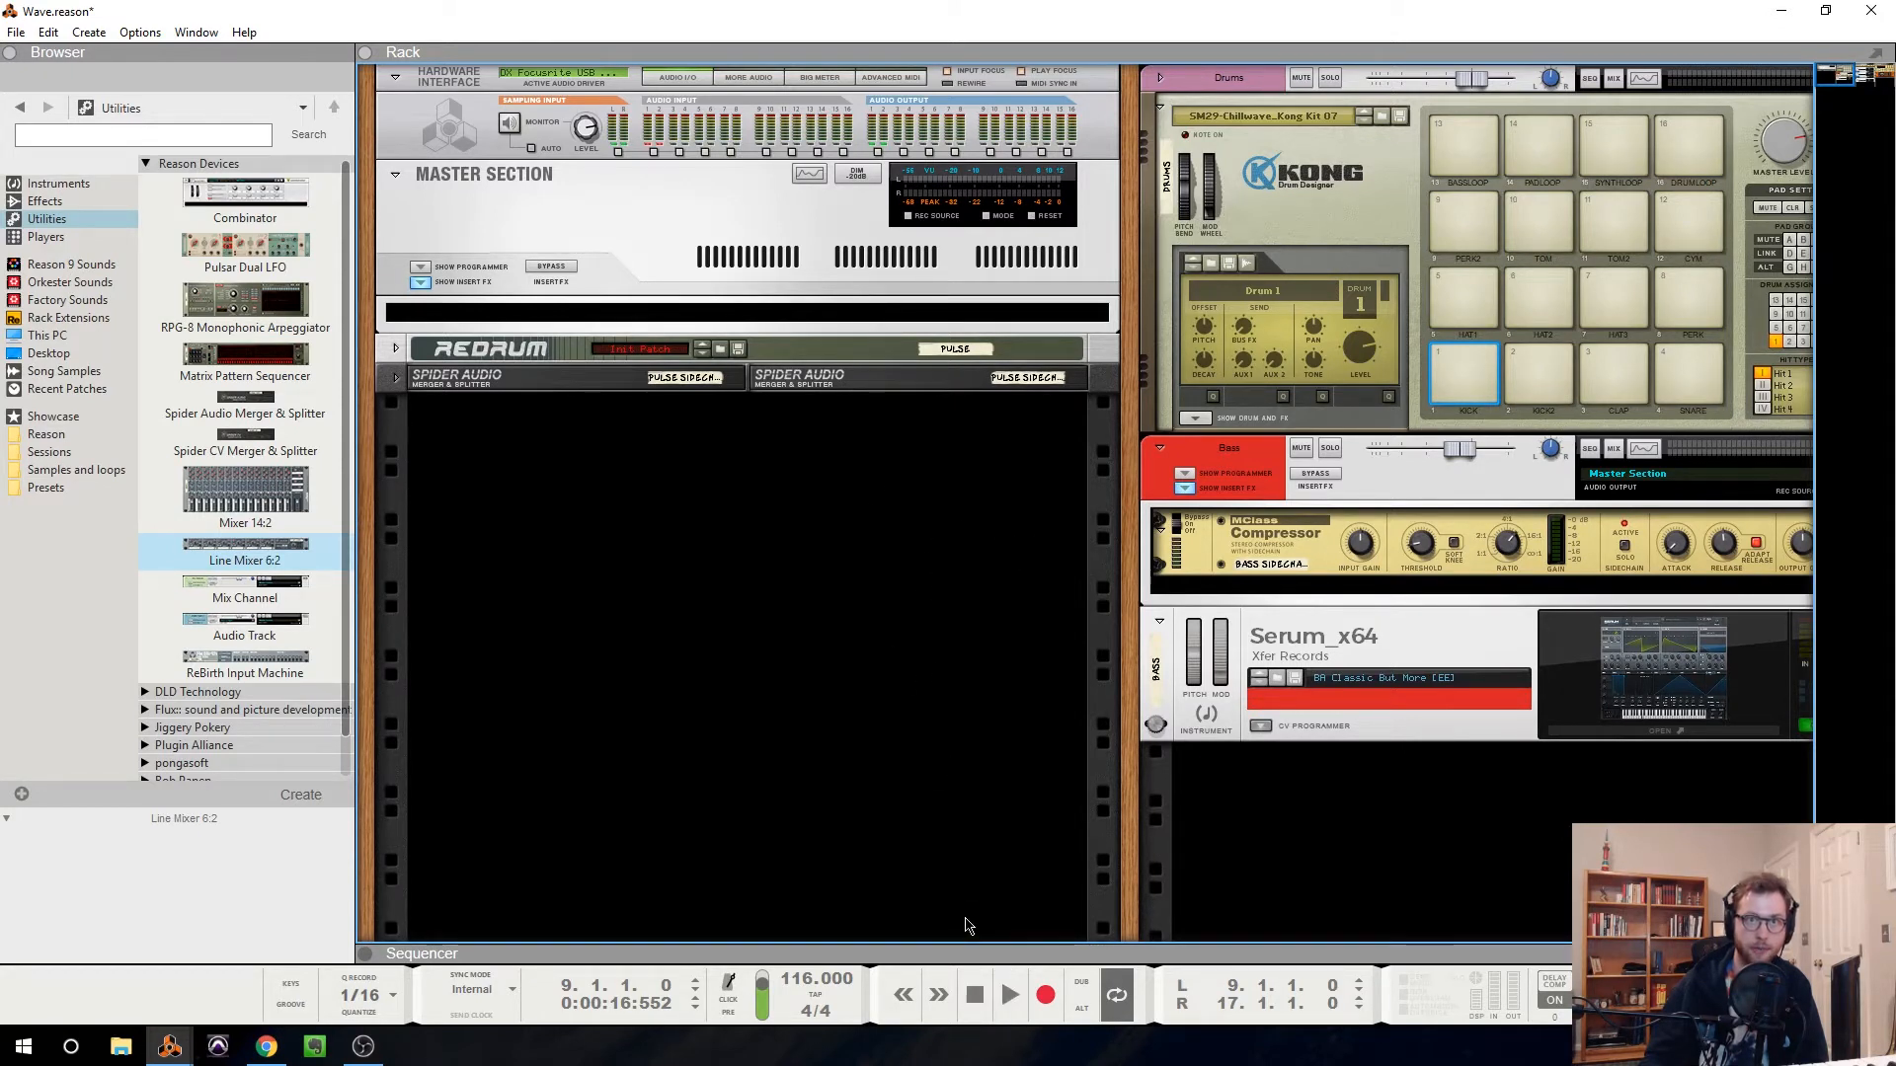
Play the looped section from bar 9 briefly, and stop playback
click(1003, 1000)
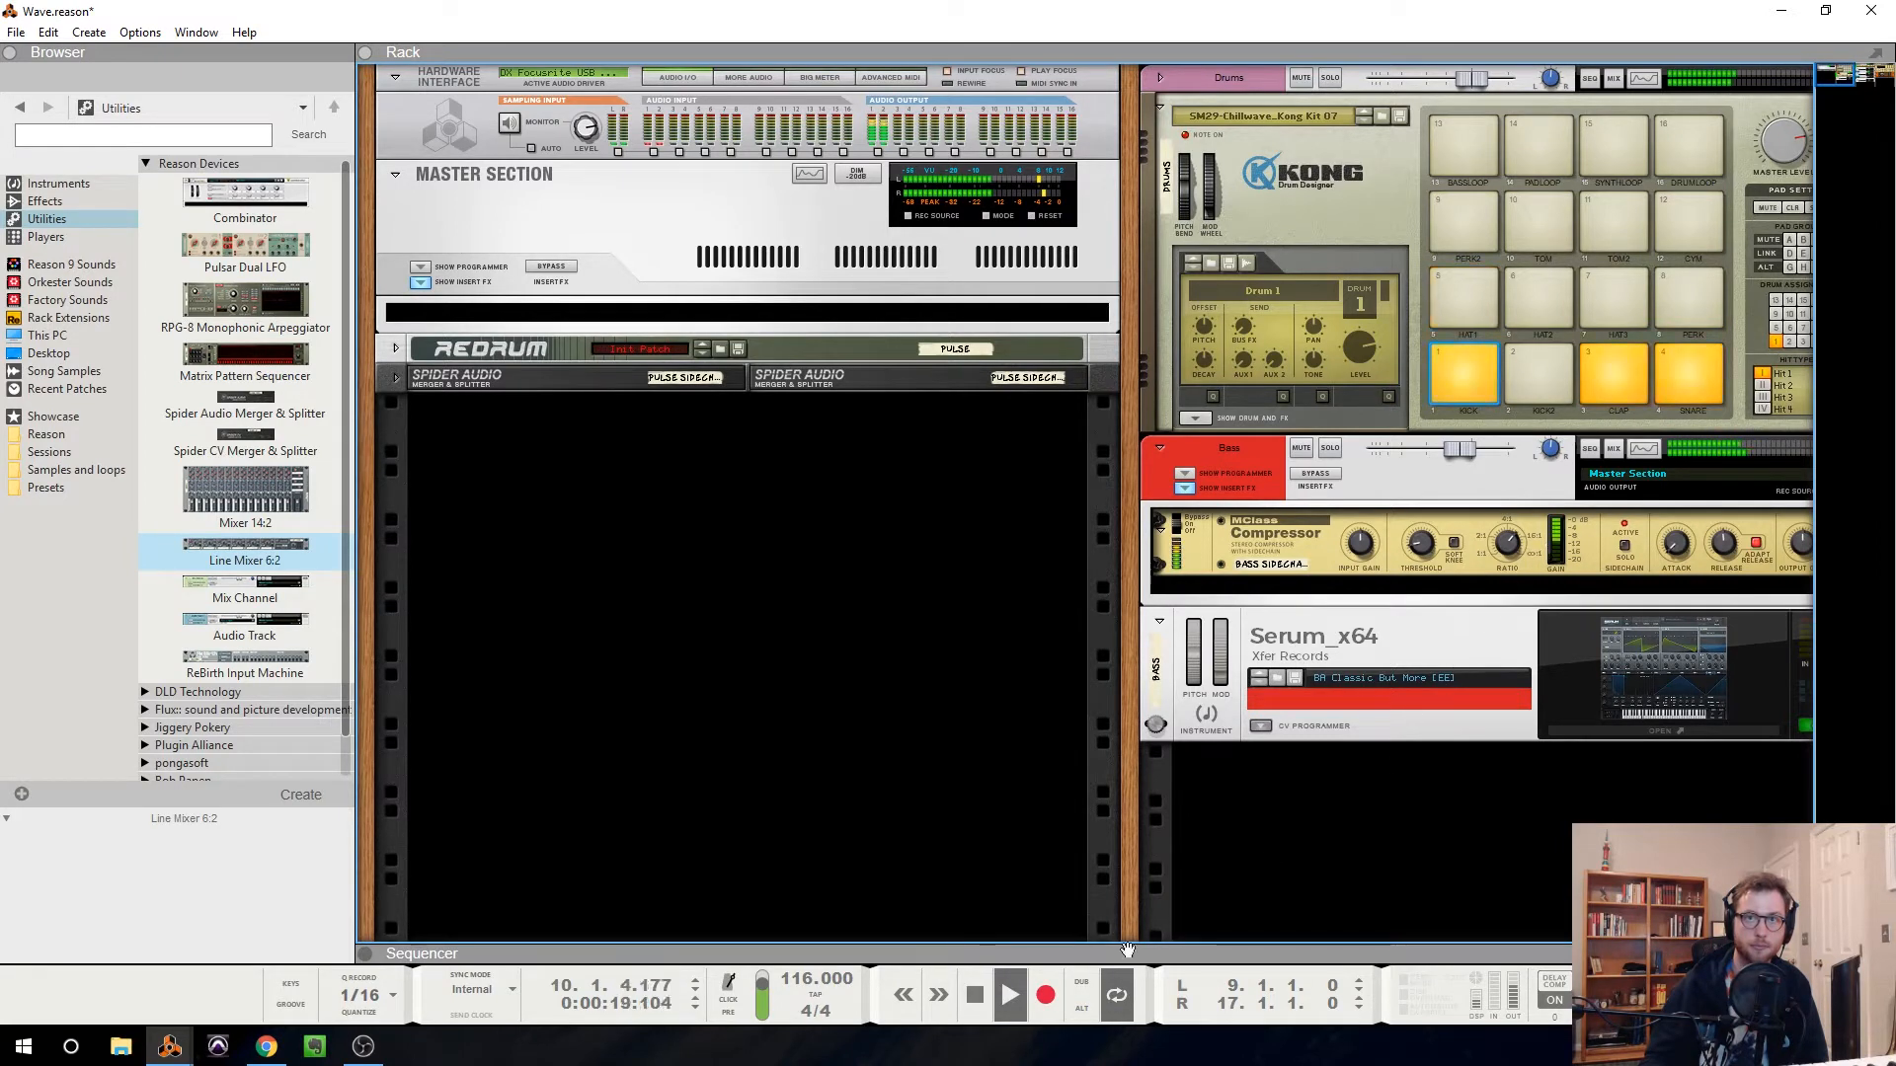
click(974, 994)
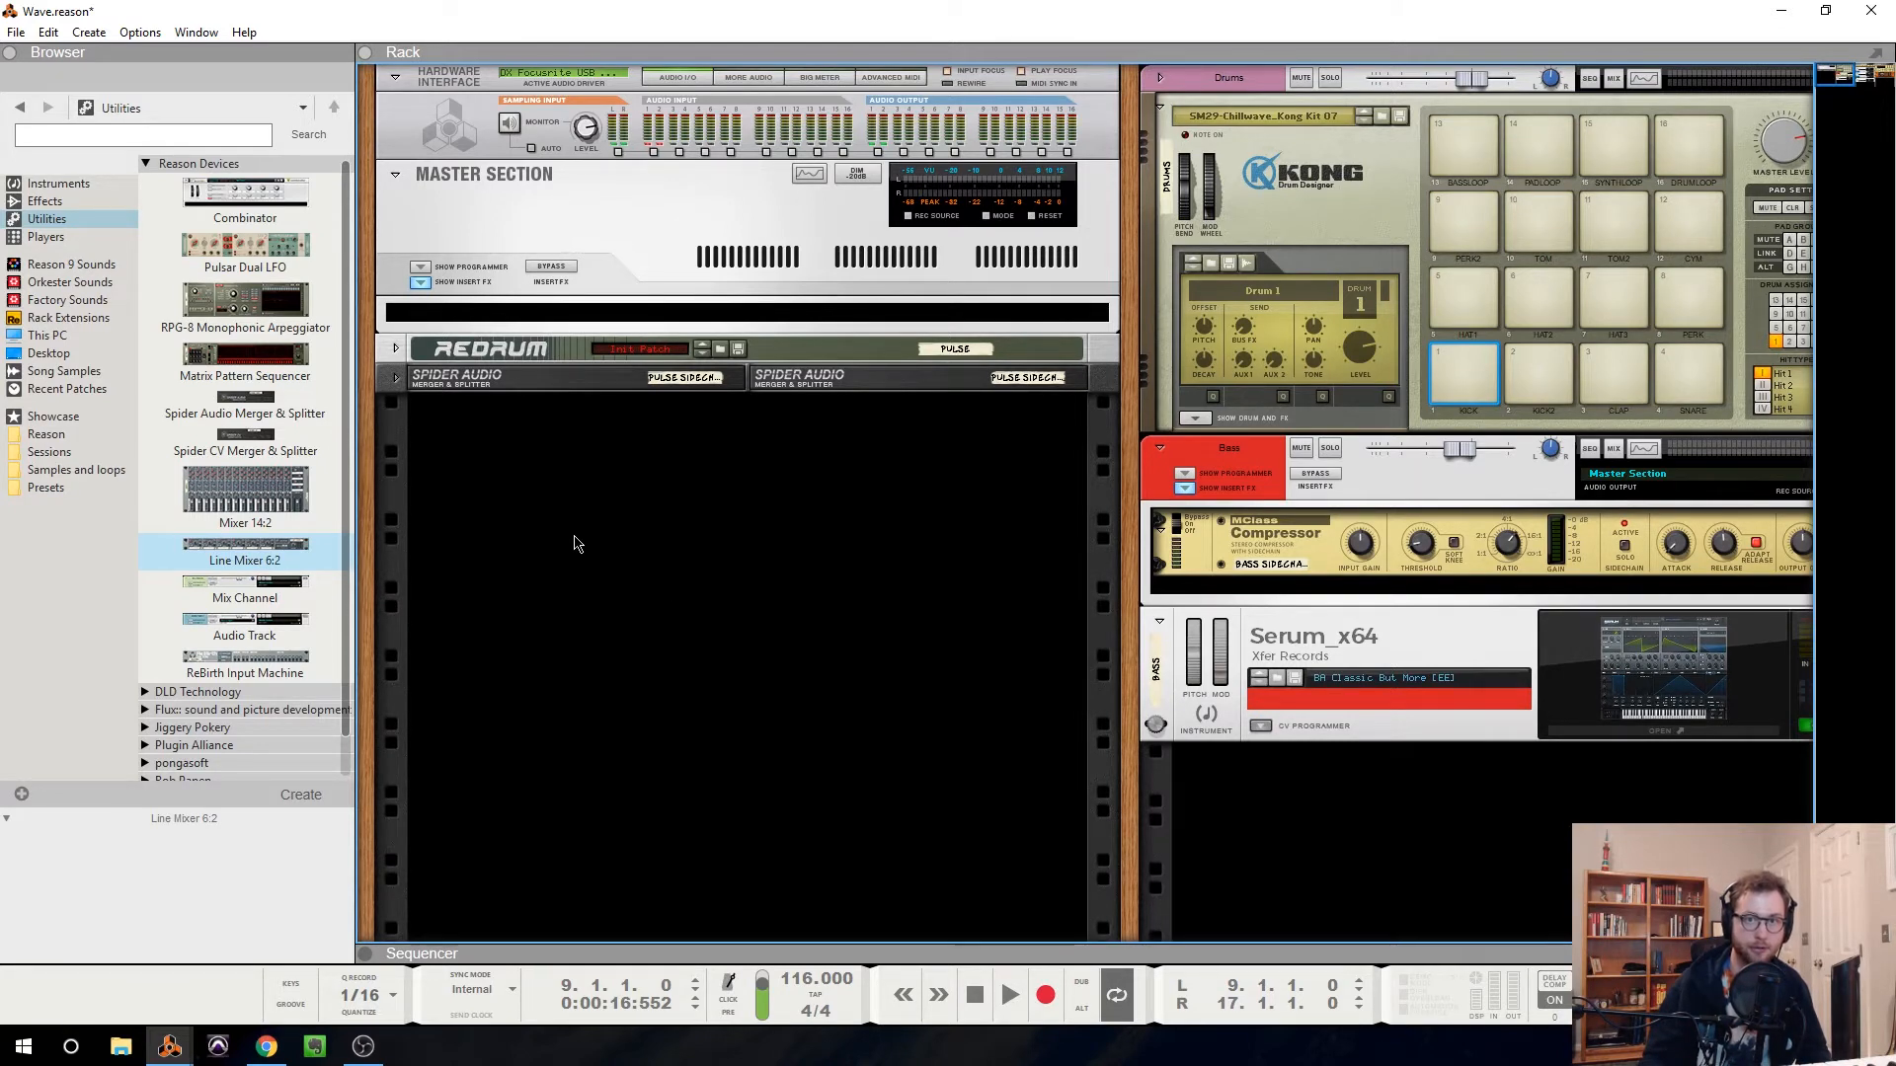
Delete the existing Pulse Redrum and its two Spider Audio devices from the rack
click(489, 354)
shift+click(812, 388)
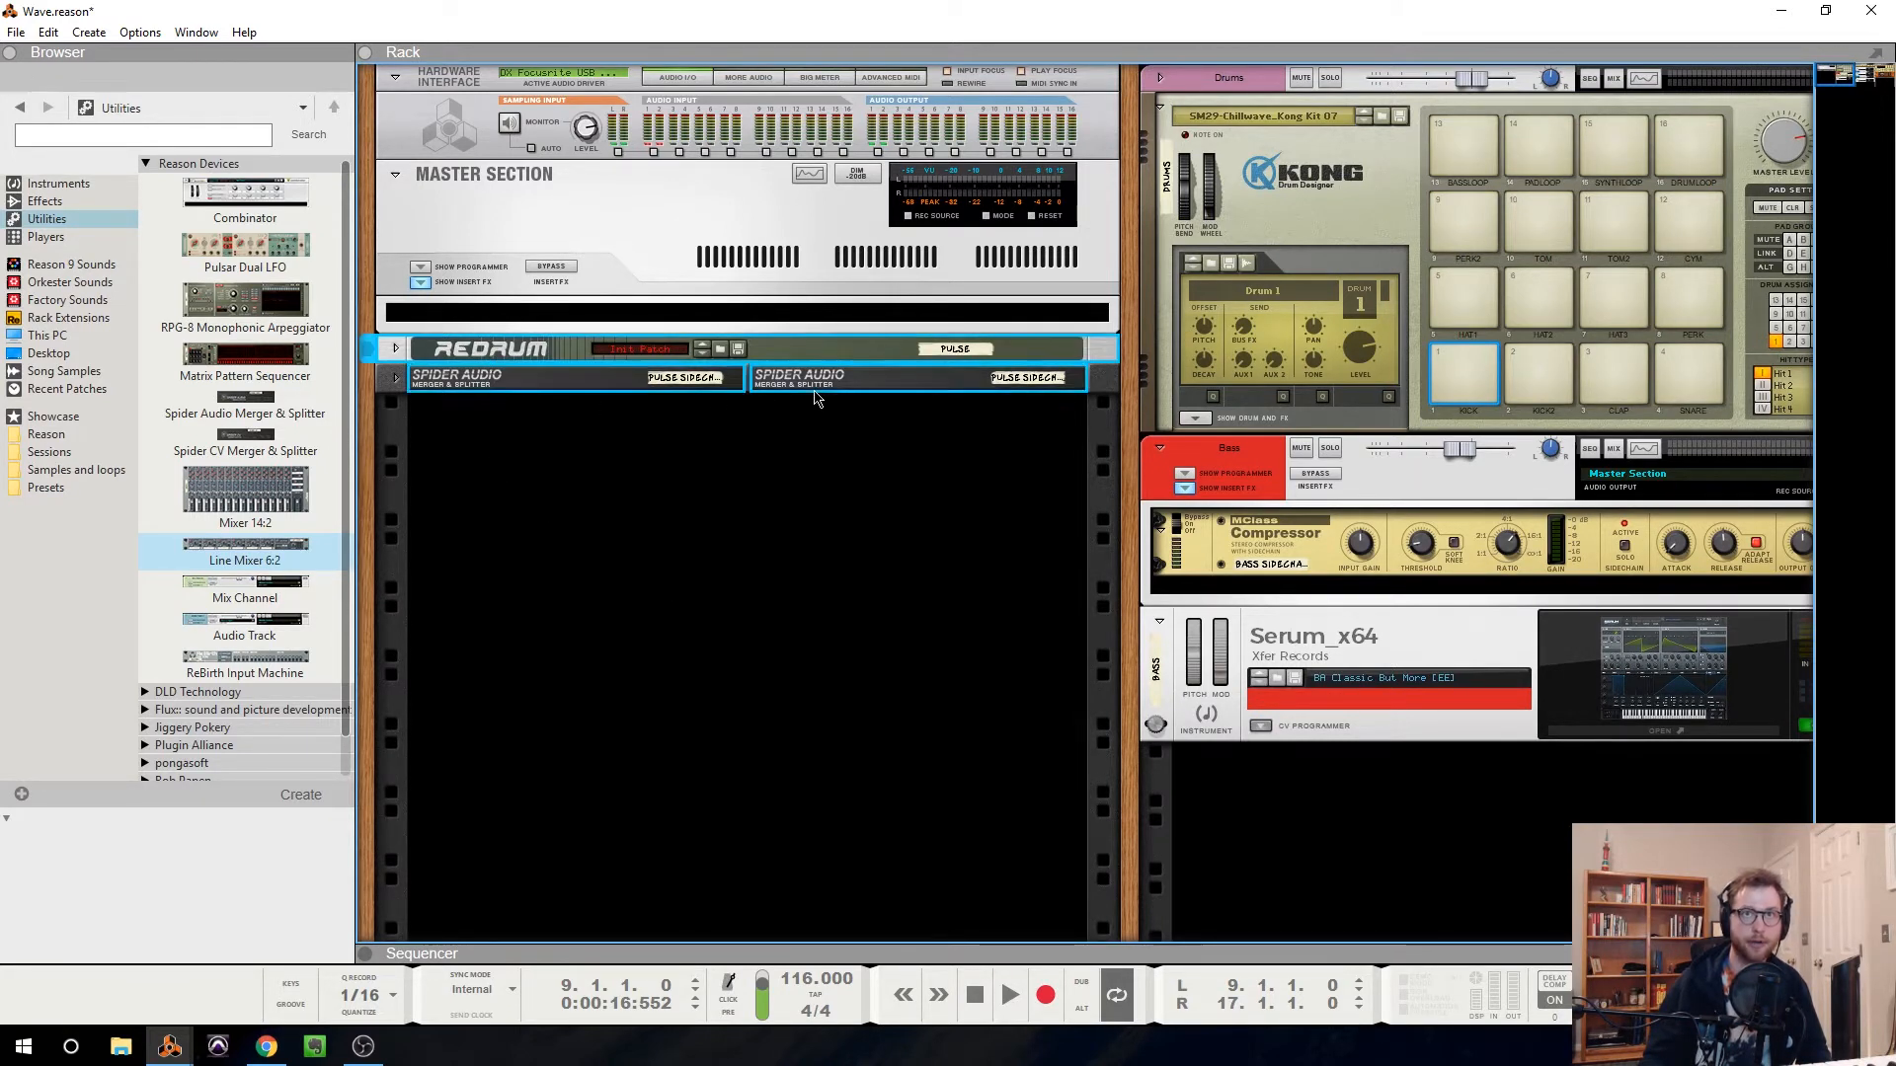
key(Delete)
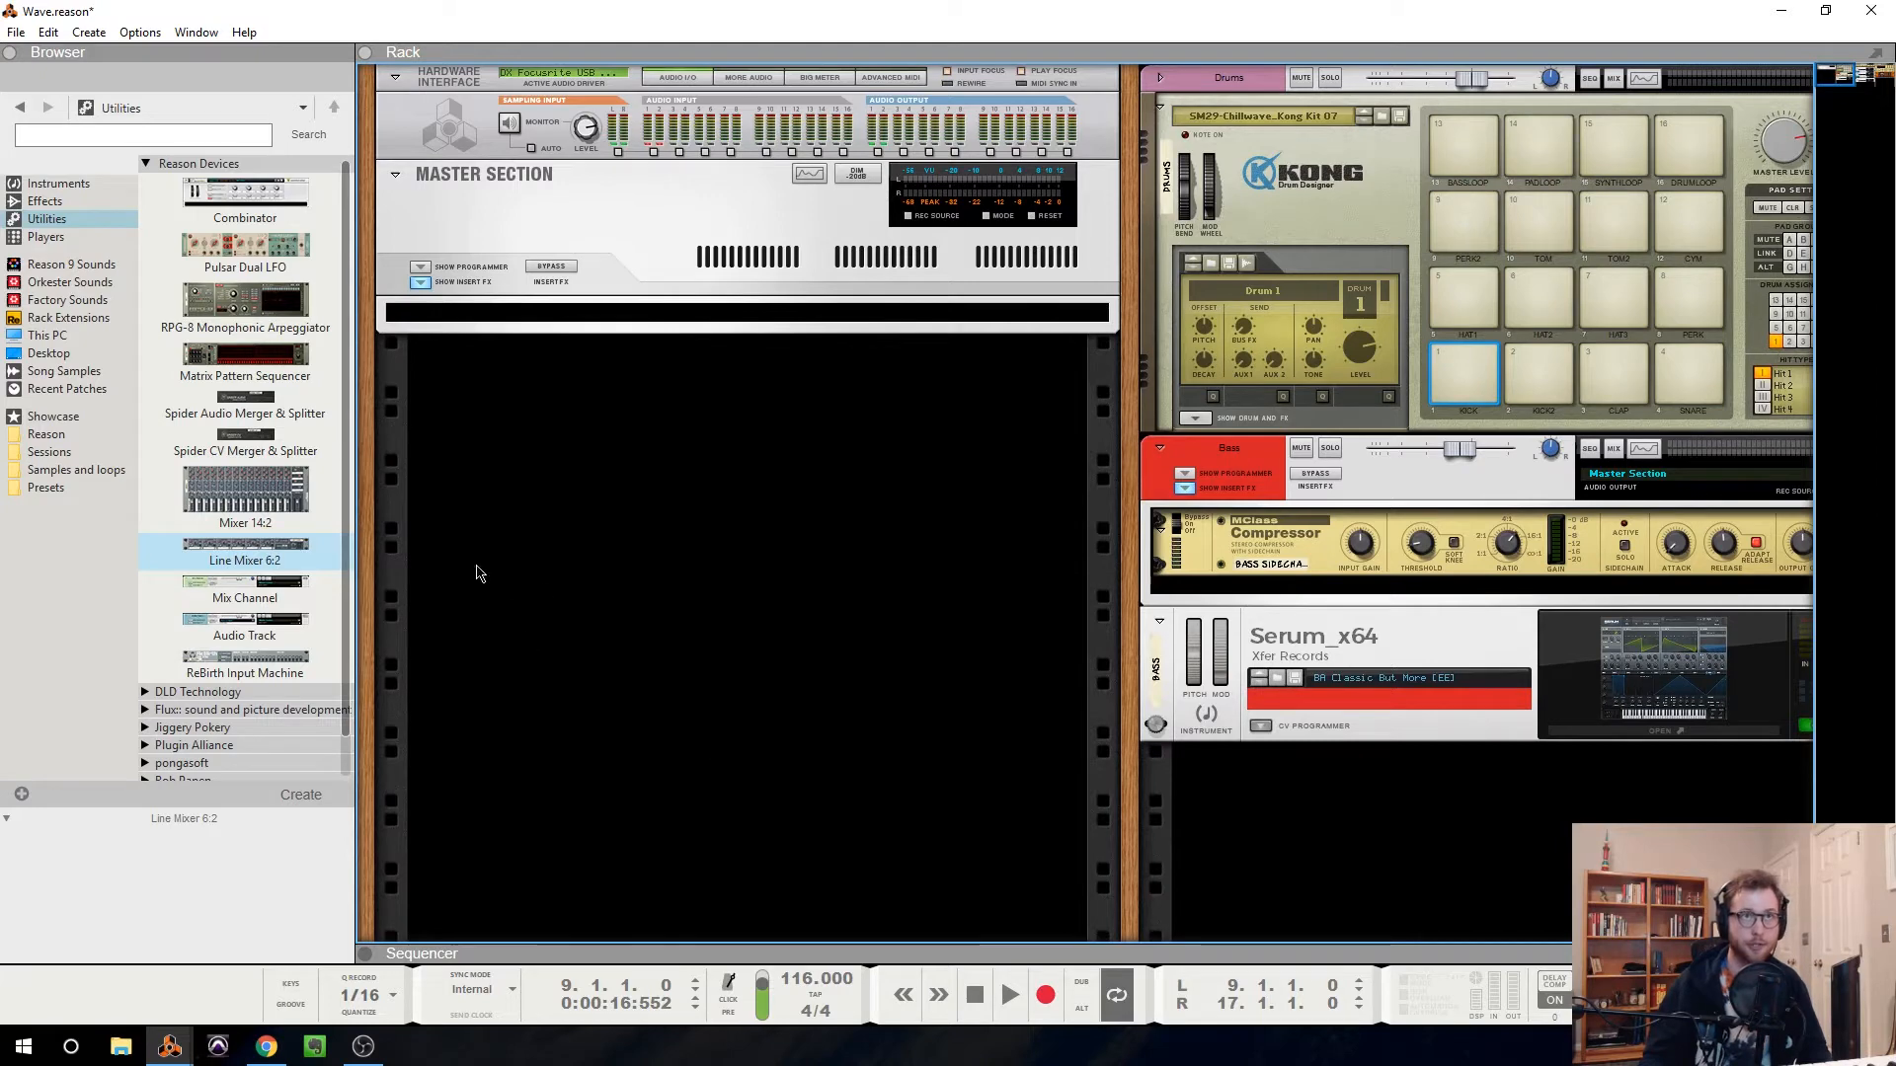
Add a Redrum Drum Computer below the Master Section and reset the device to its initial patch
click(61, 184)
drag(223, 335, 558, 450)
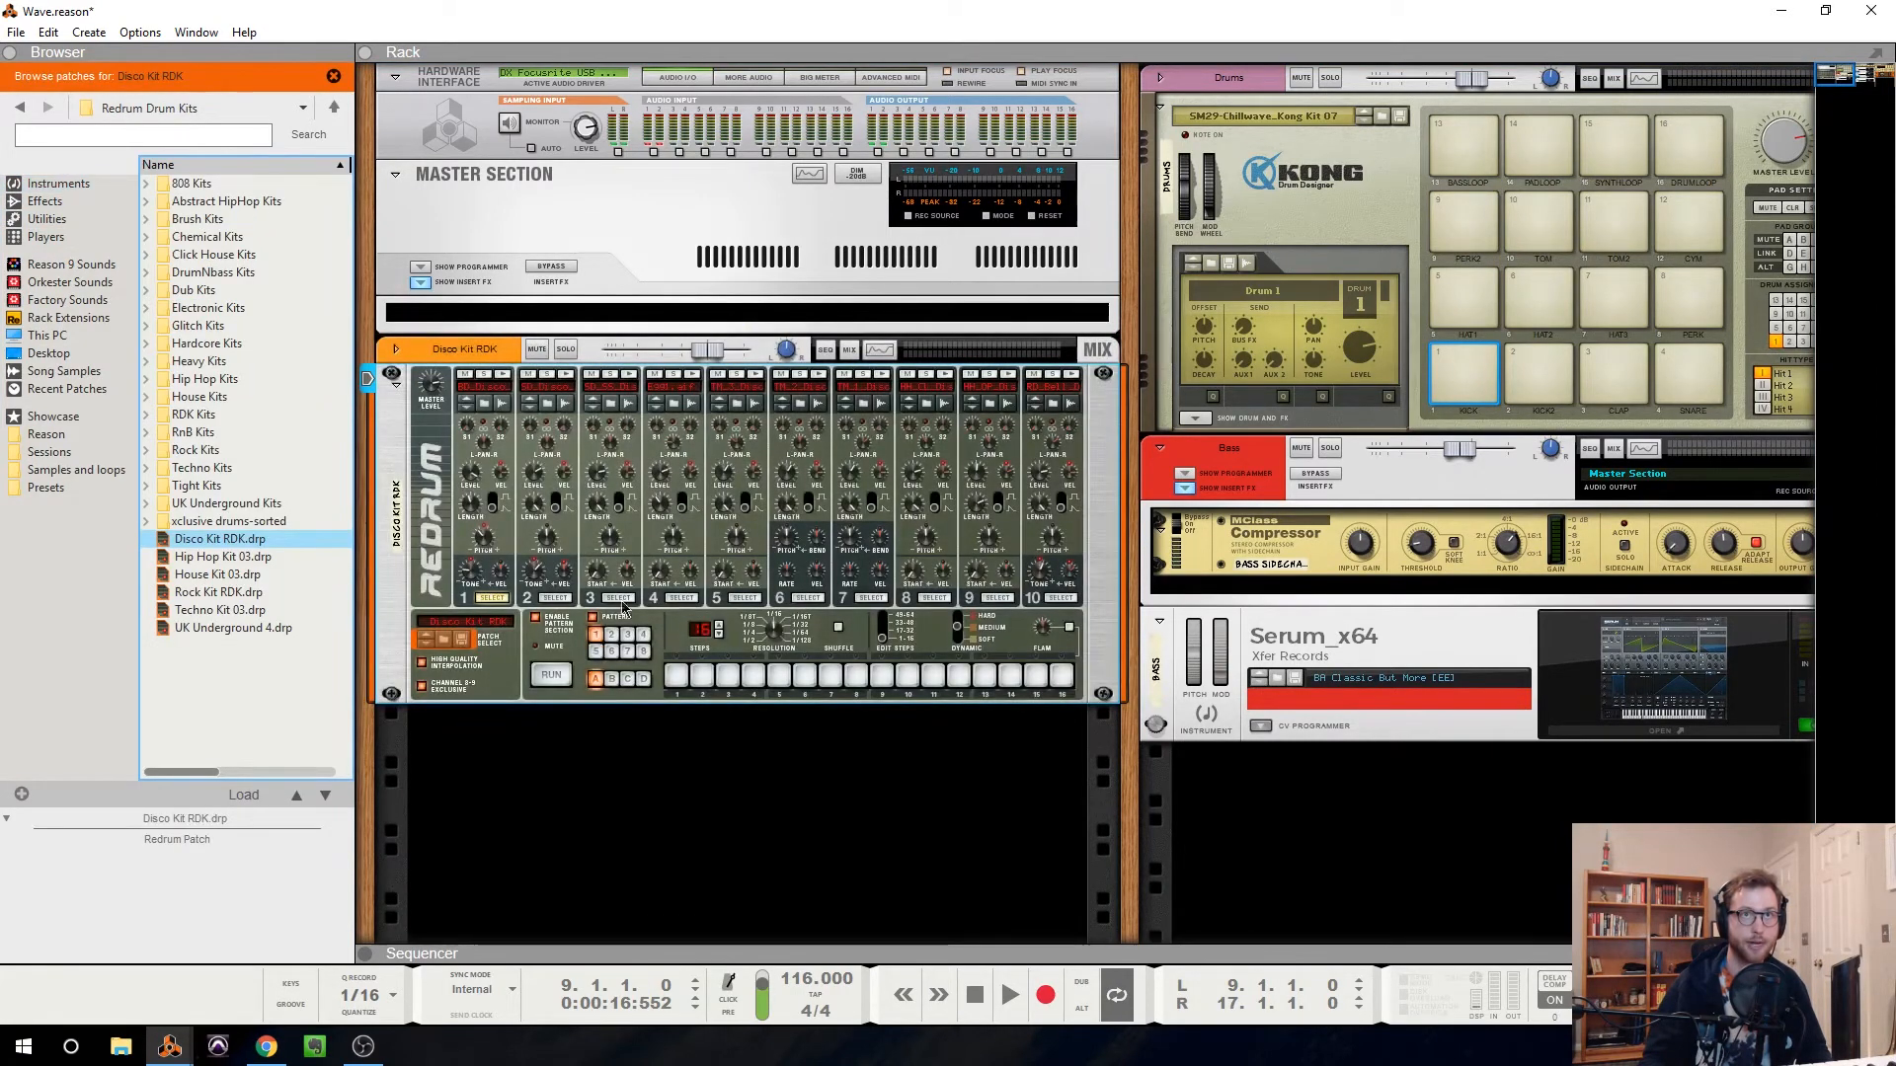
right_click(409, 447)
click(541, 452)
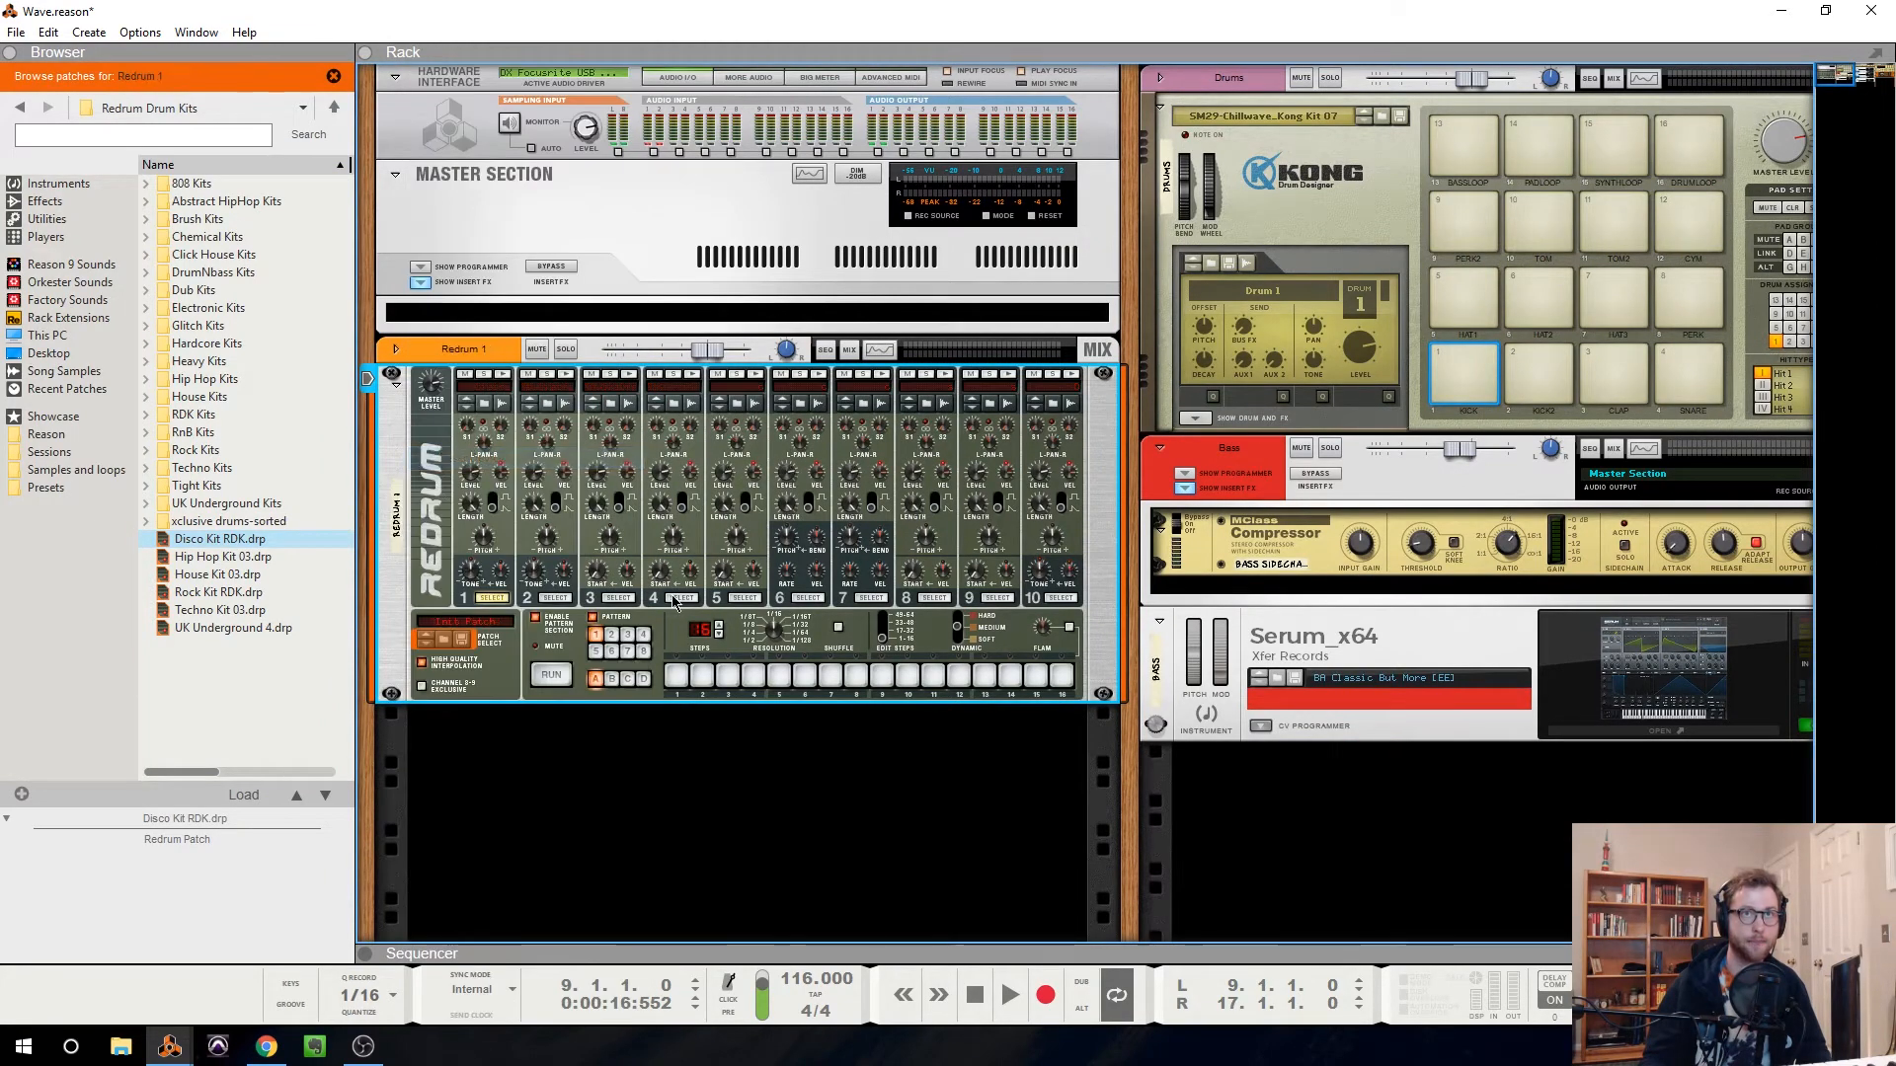
Disconnect the Redrum's stereo output on the back of the rack and delete its Mix Channel
key(Tab)
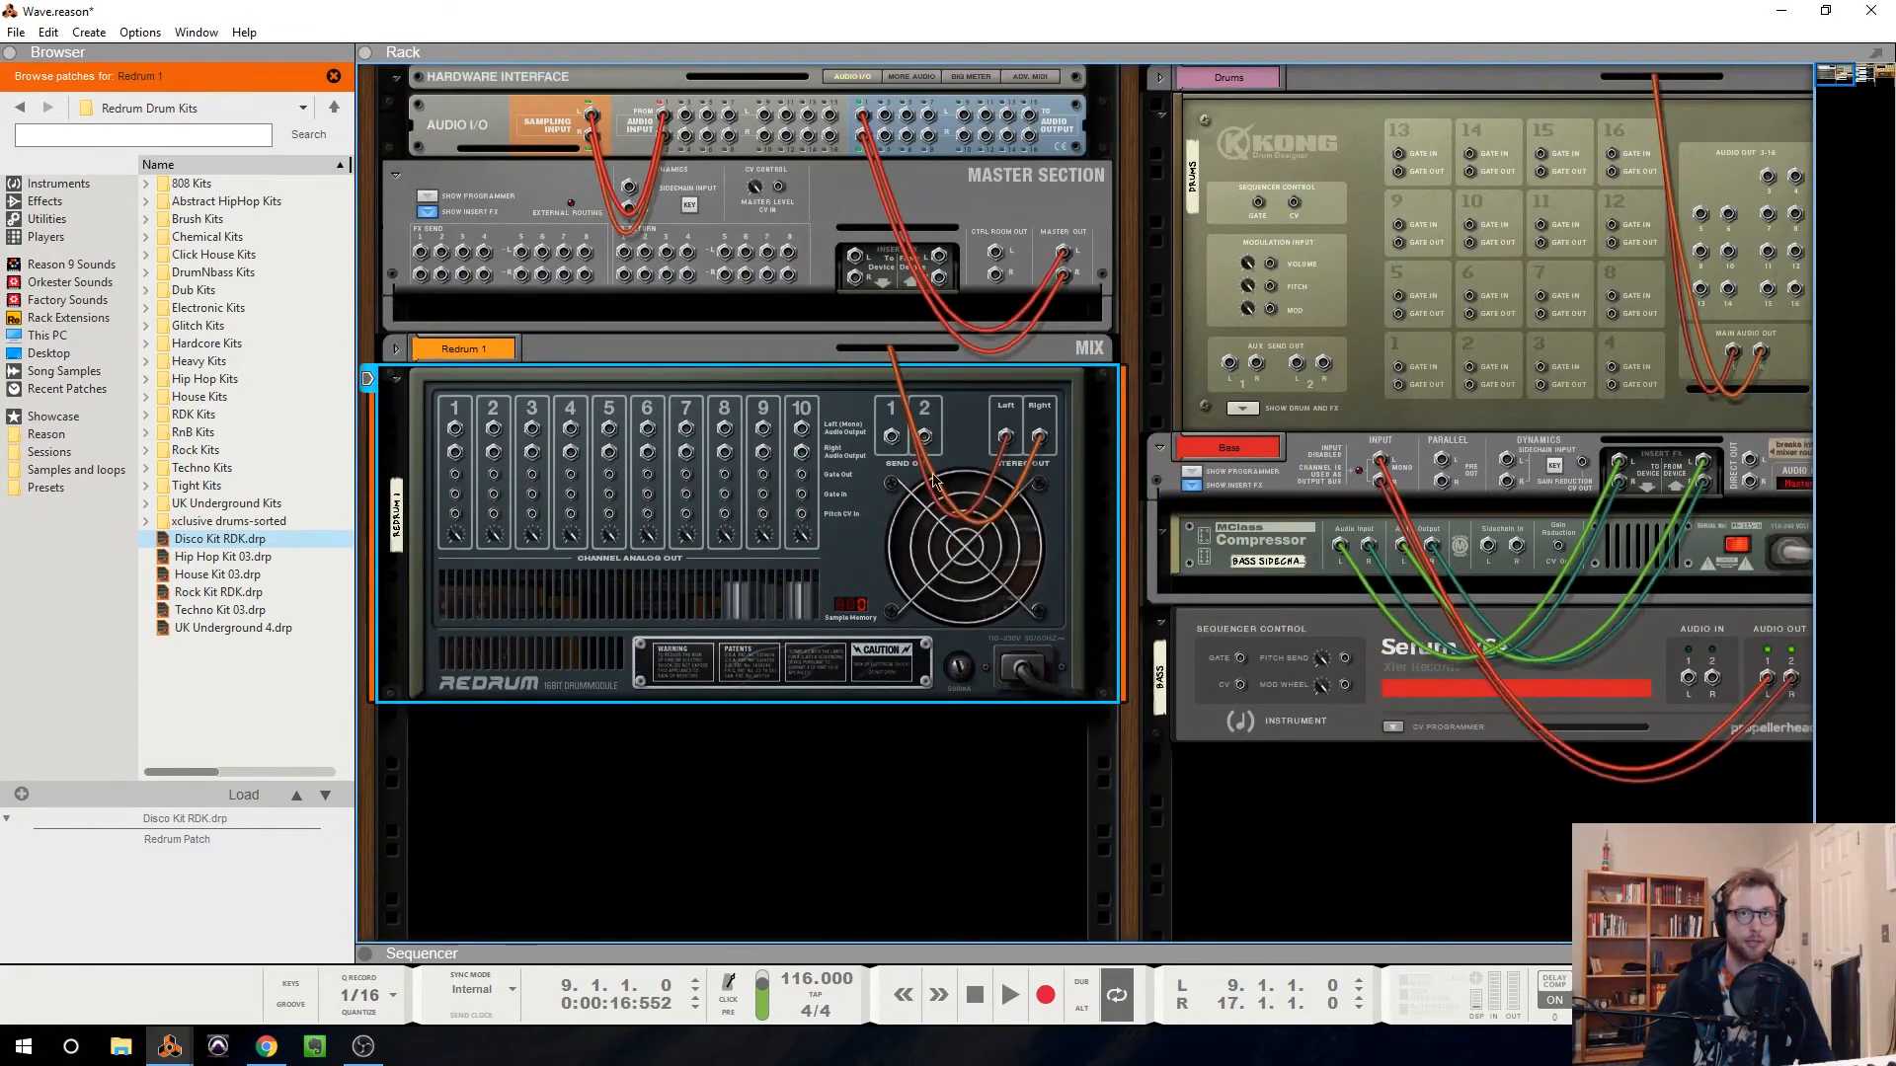
drag(1004, 441, 979, 460)
click(781, 356)
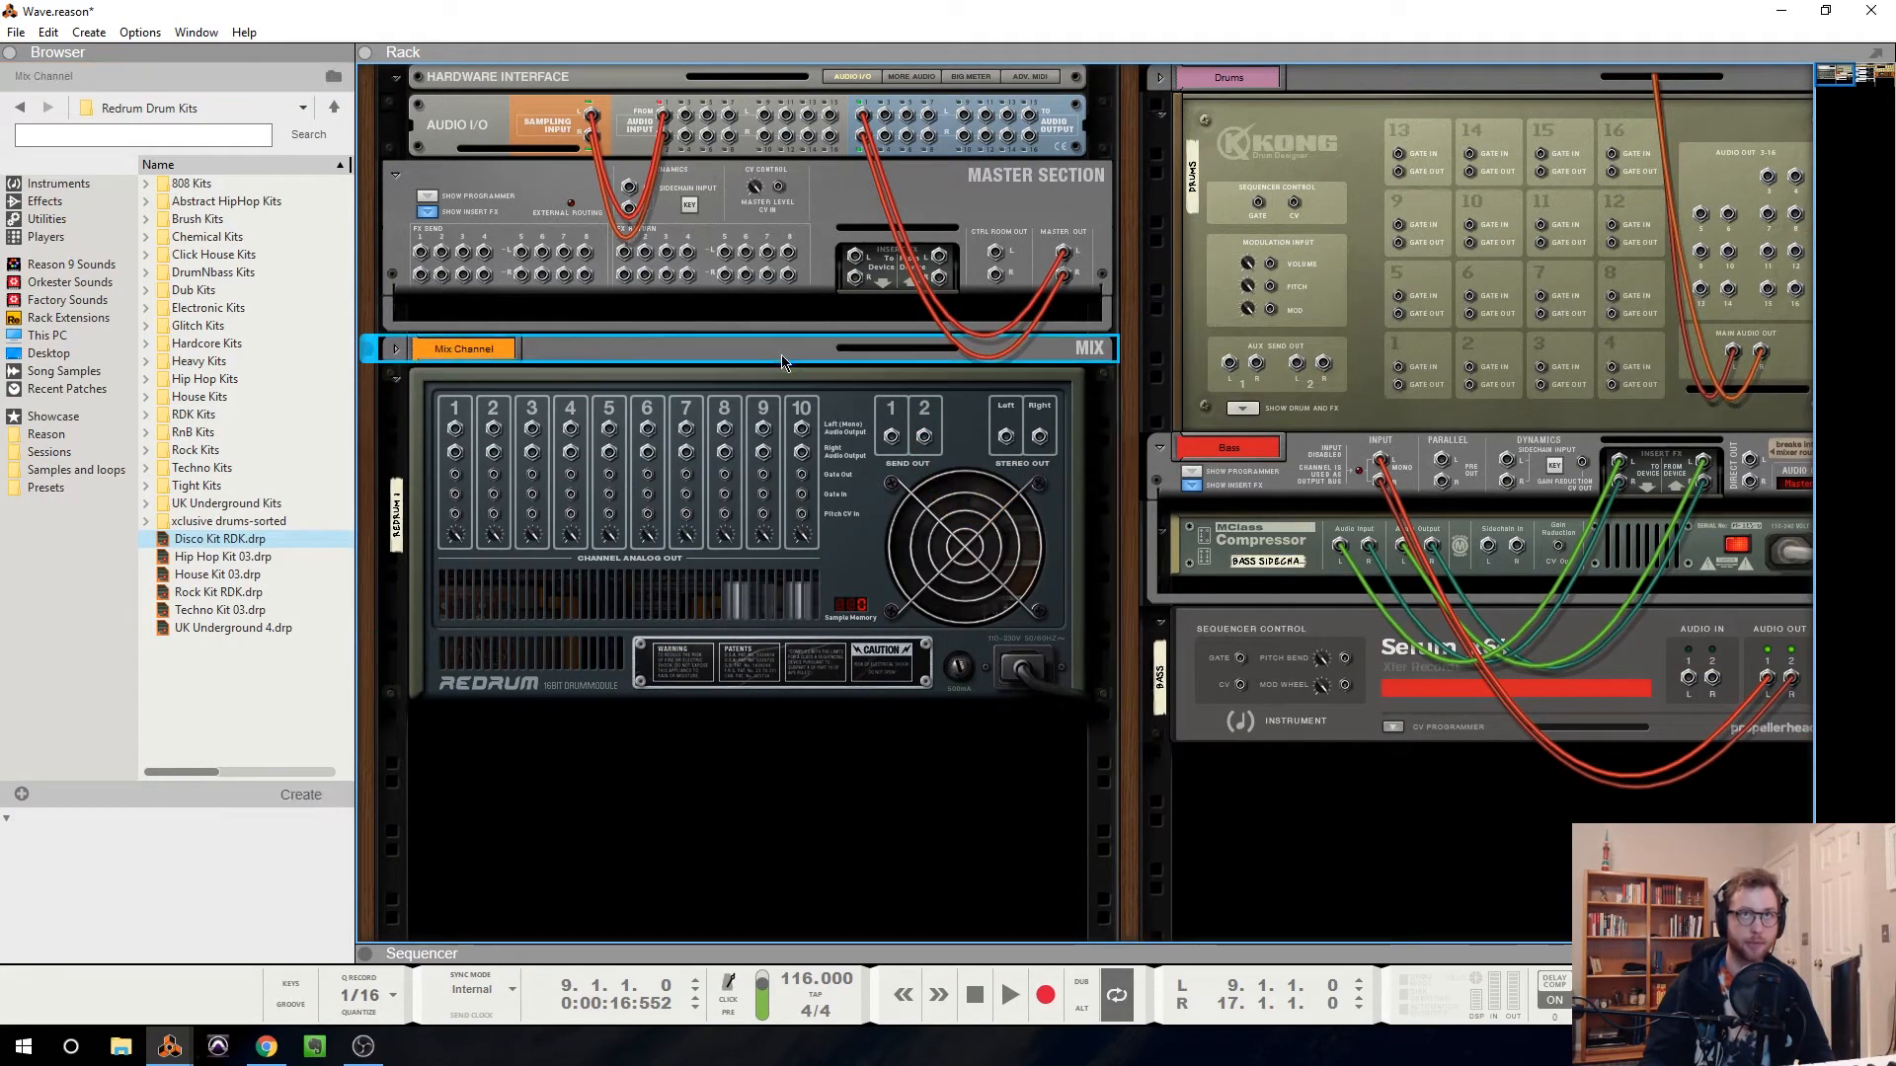
key(Delete)
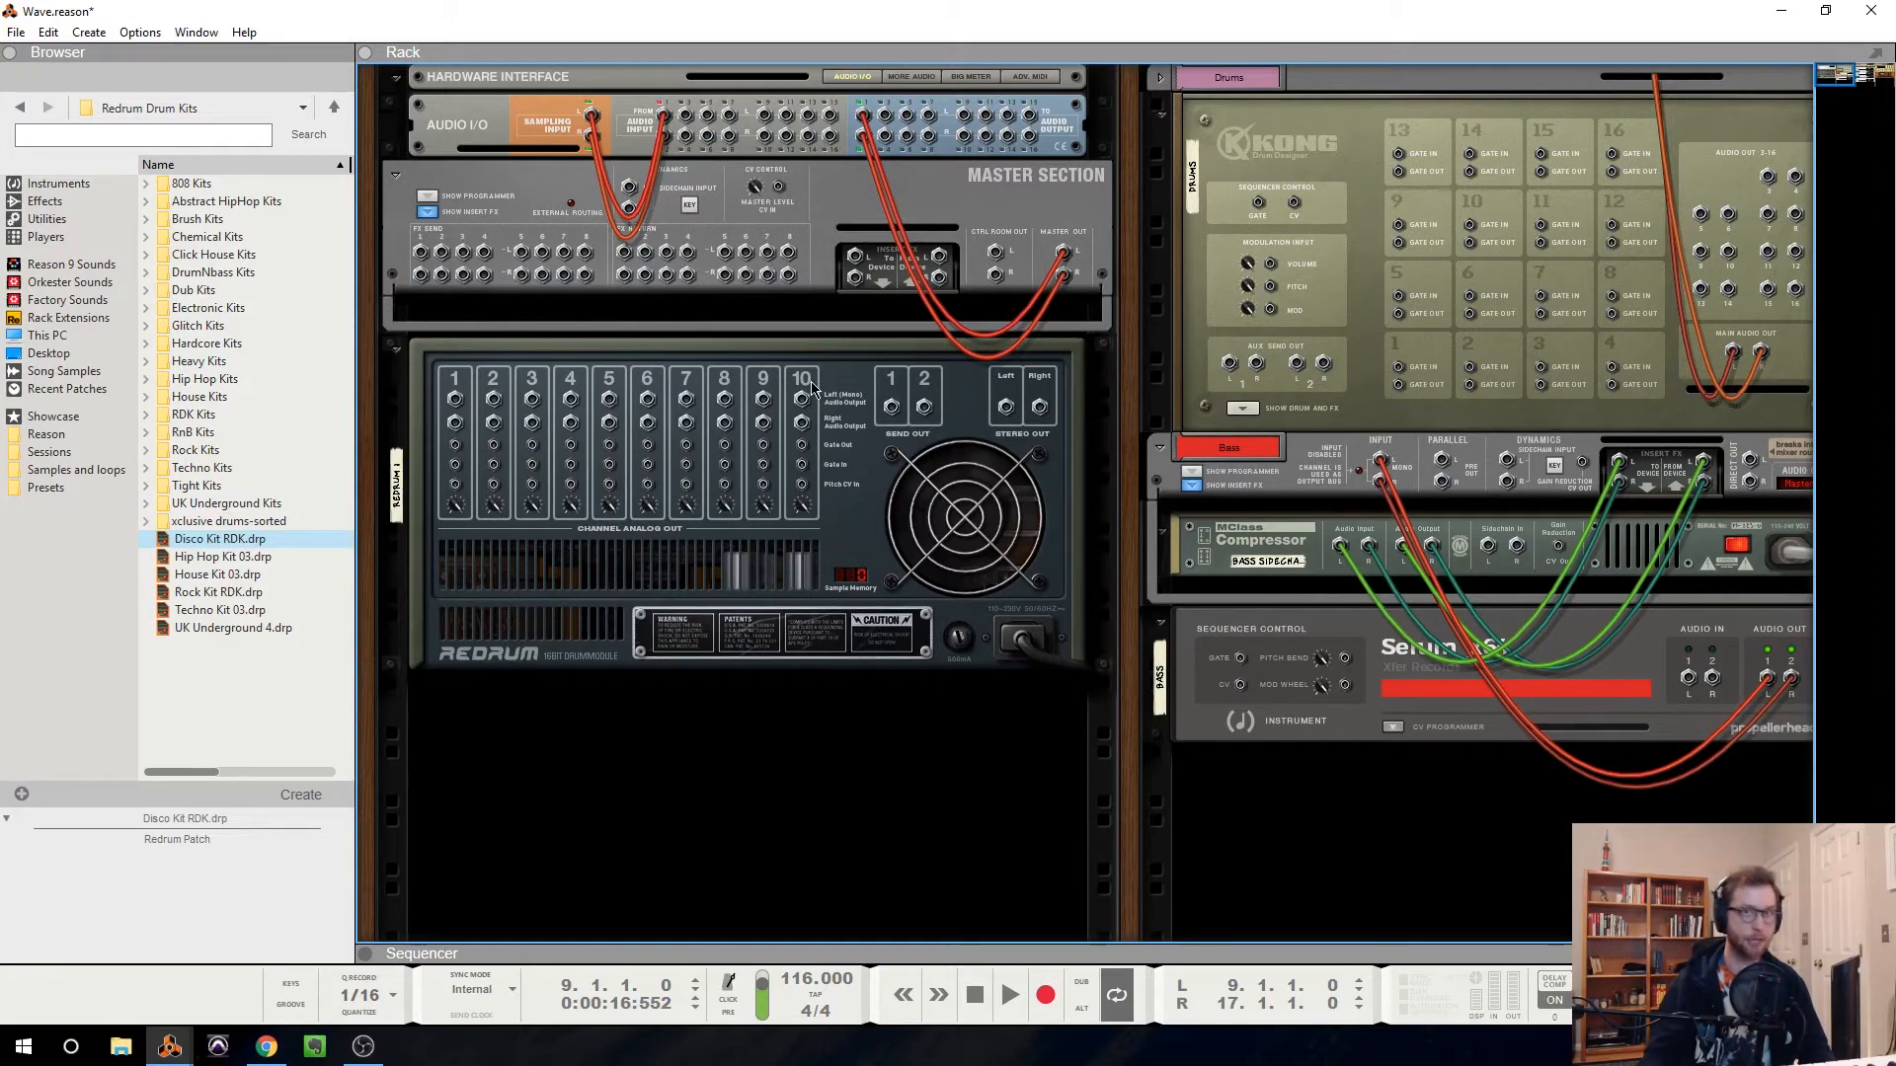
key(Tab)
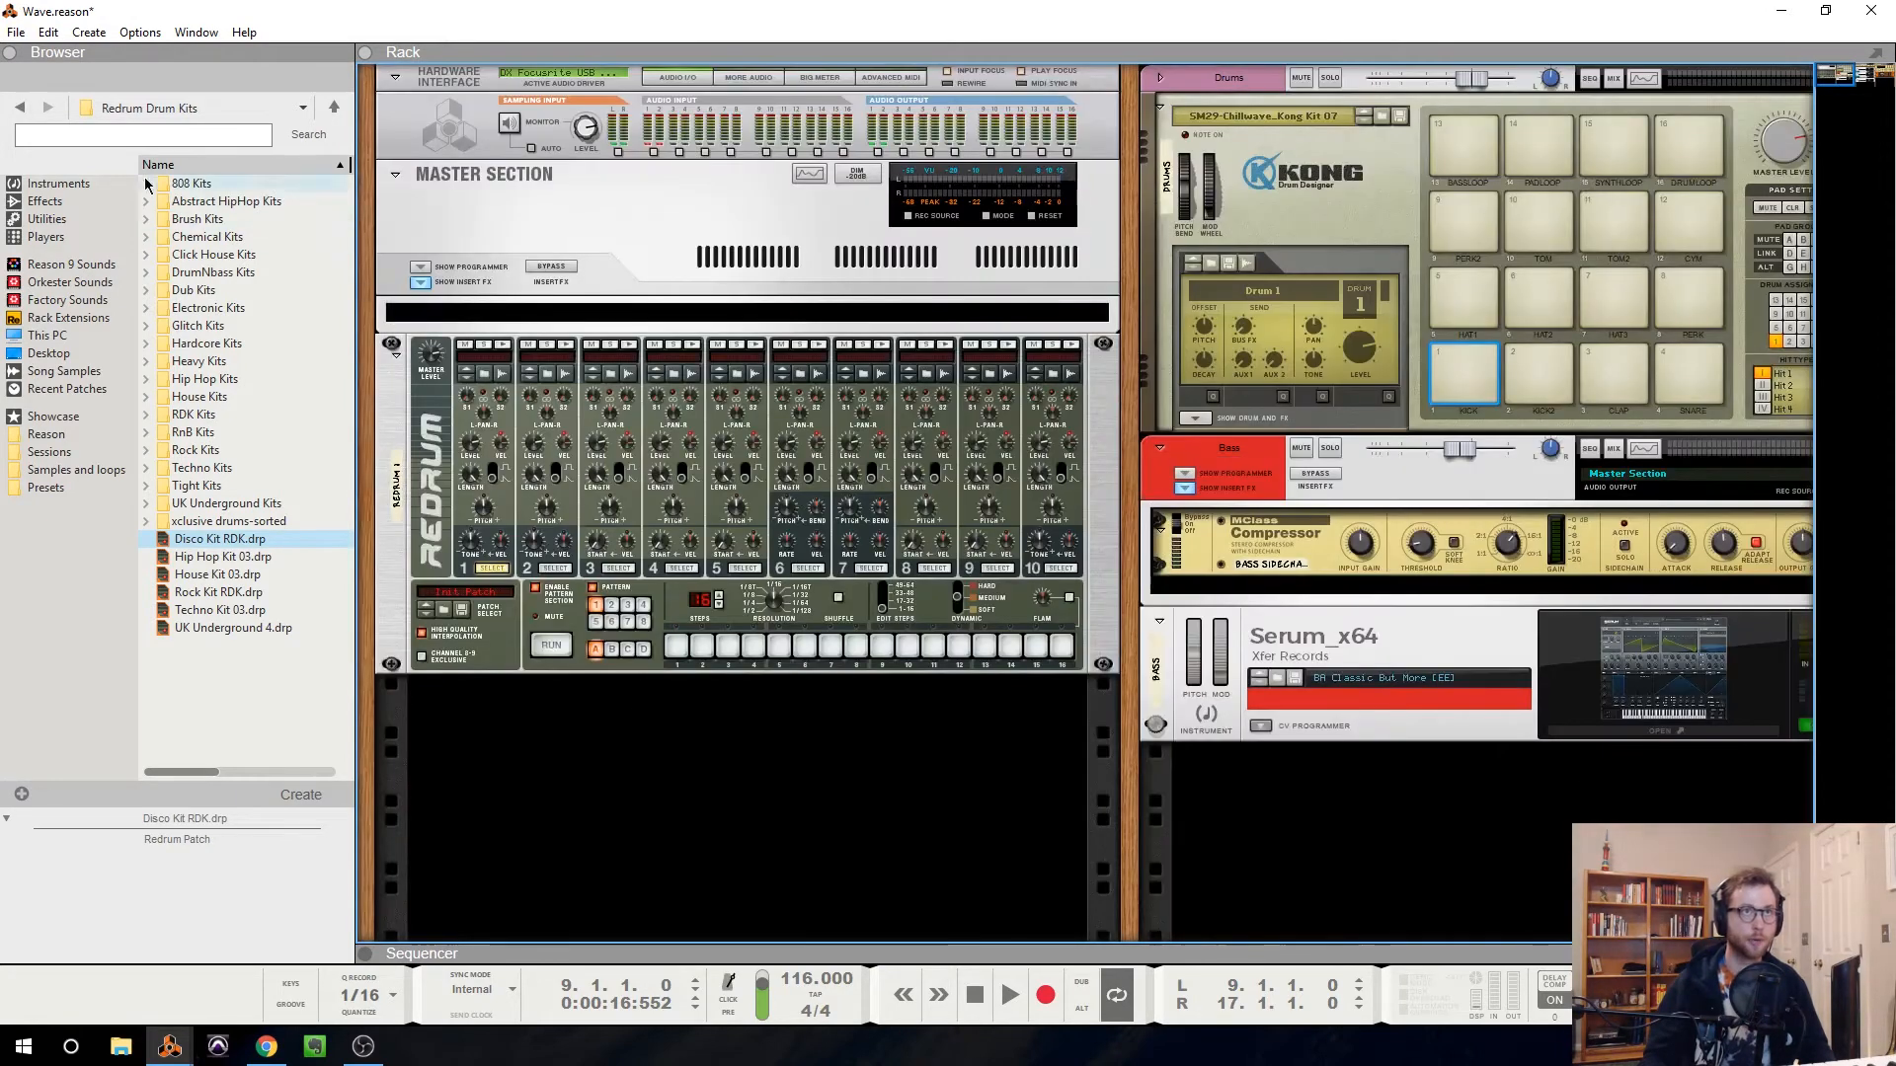
Add two Spider Audio Merger & Splitter devices side by side below the Redrum
click(59, 184)
scroll(240, 296, down, 2)
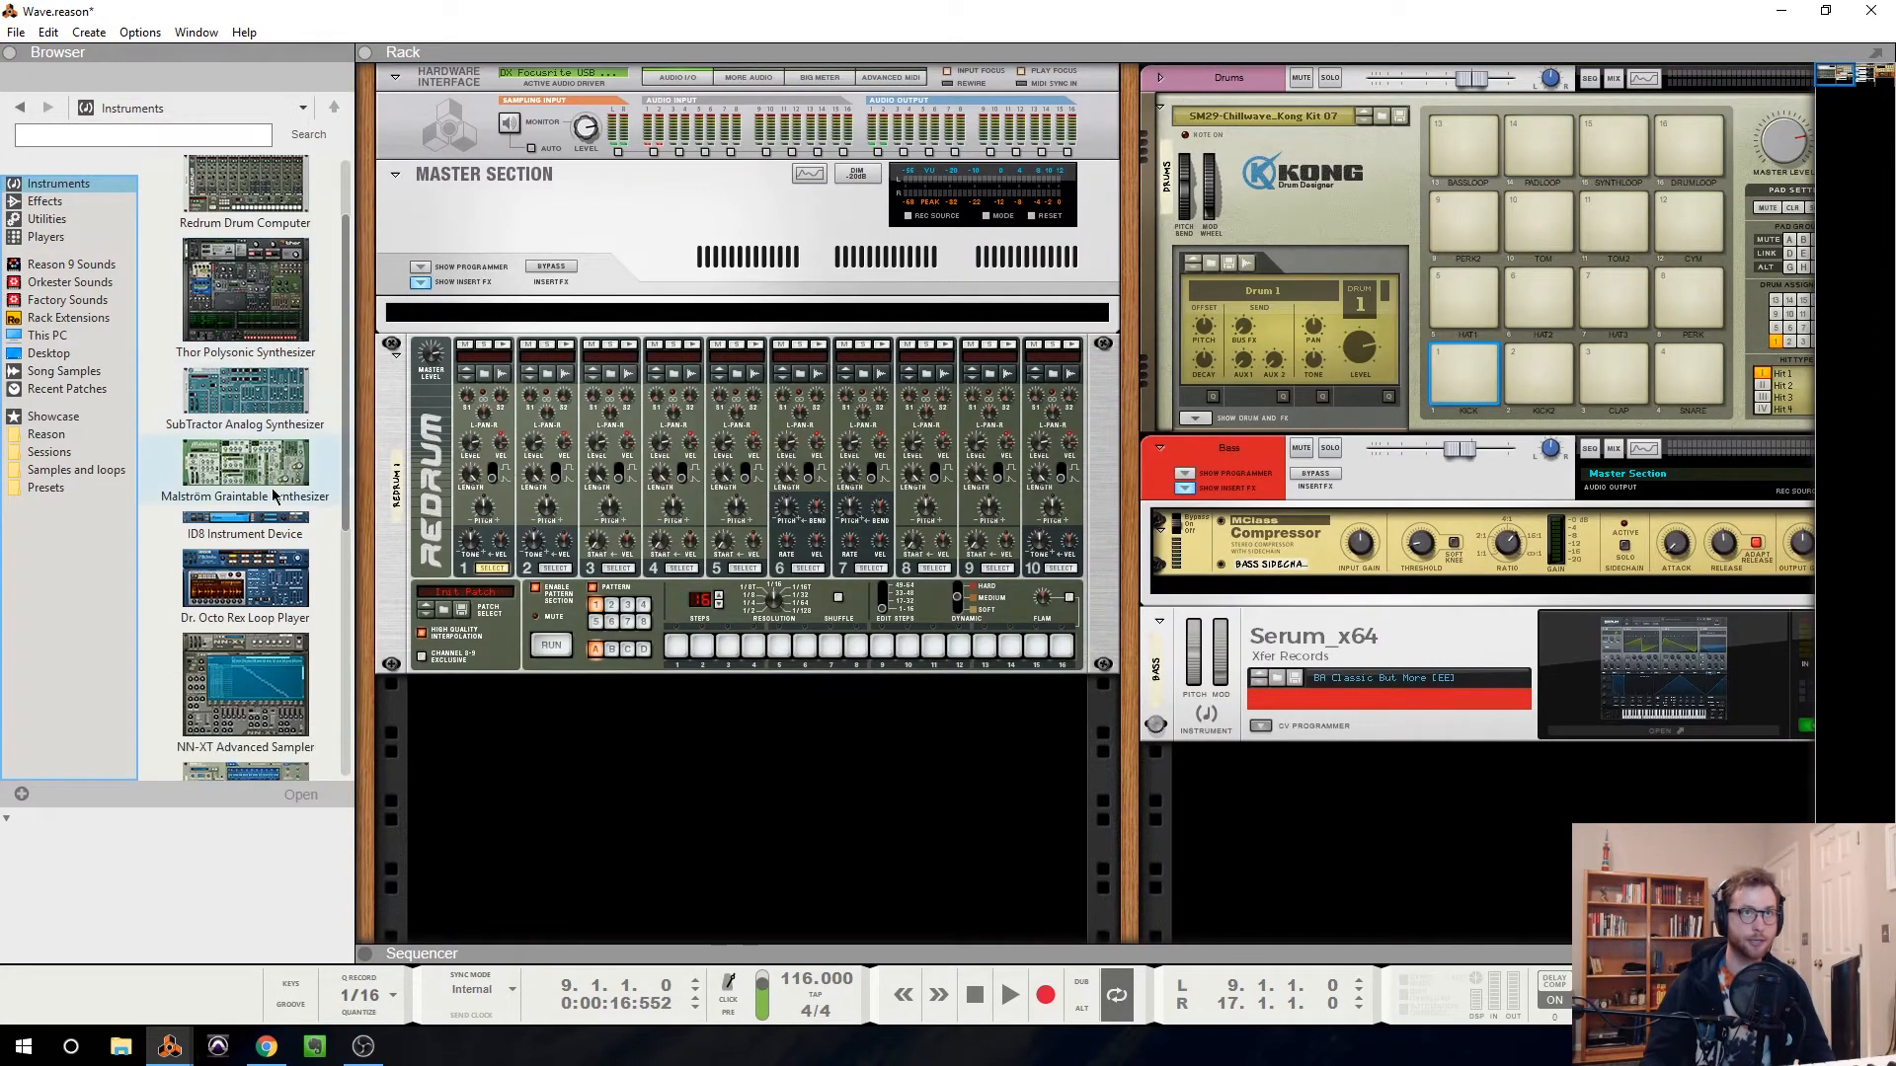
click(69, 219)
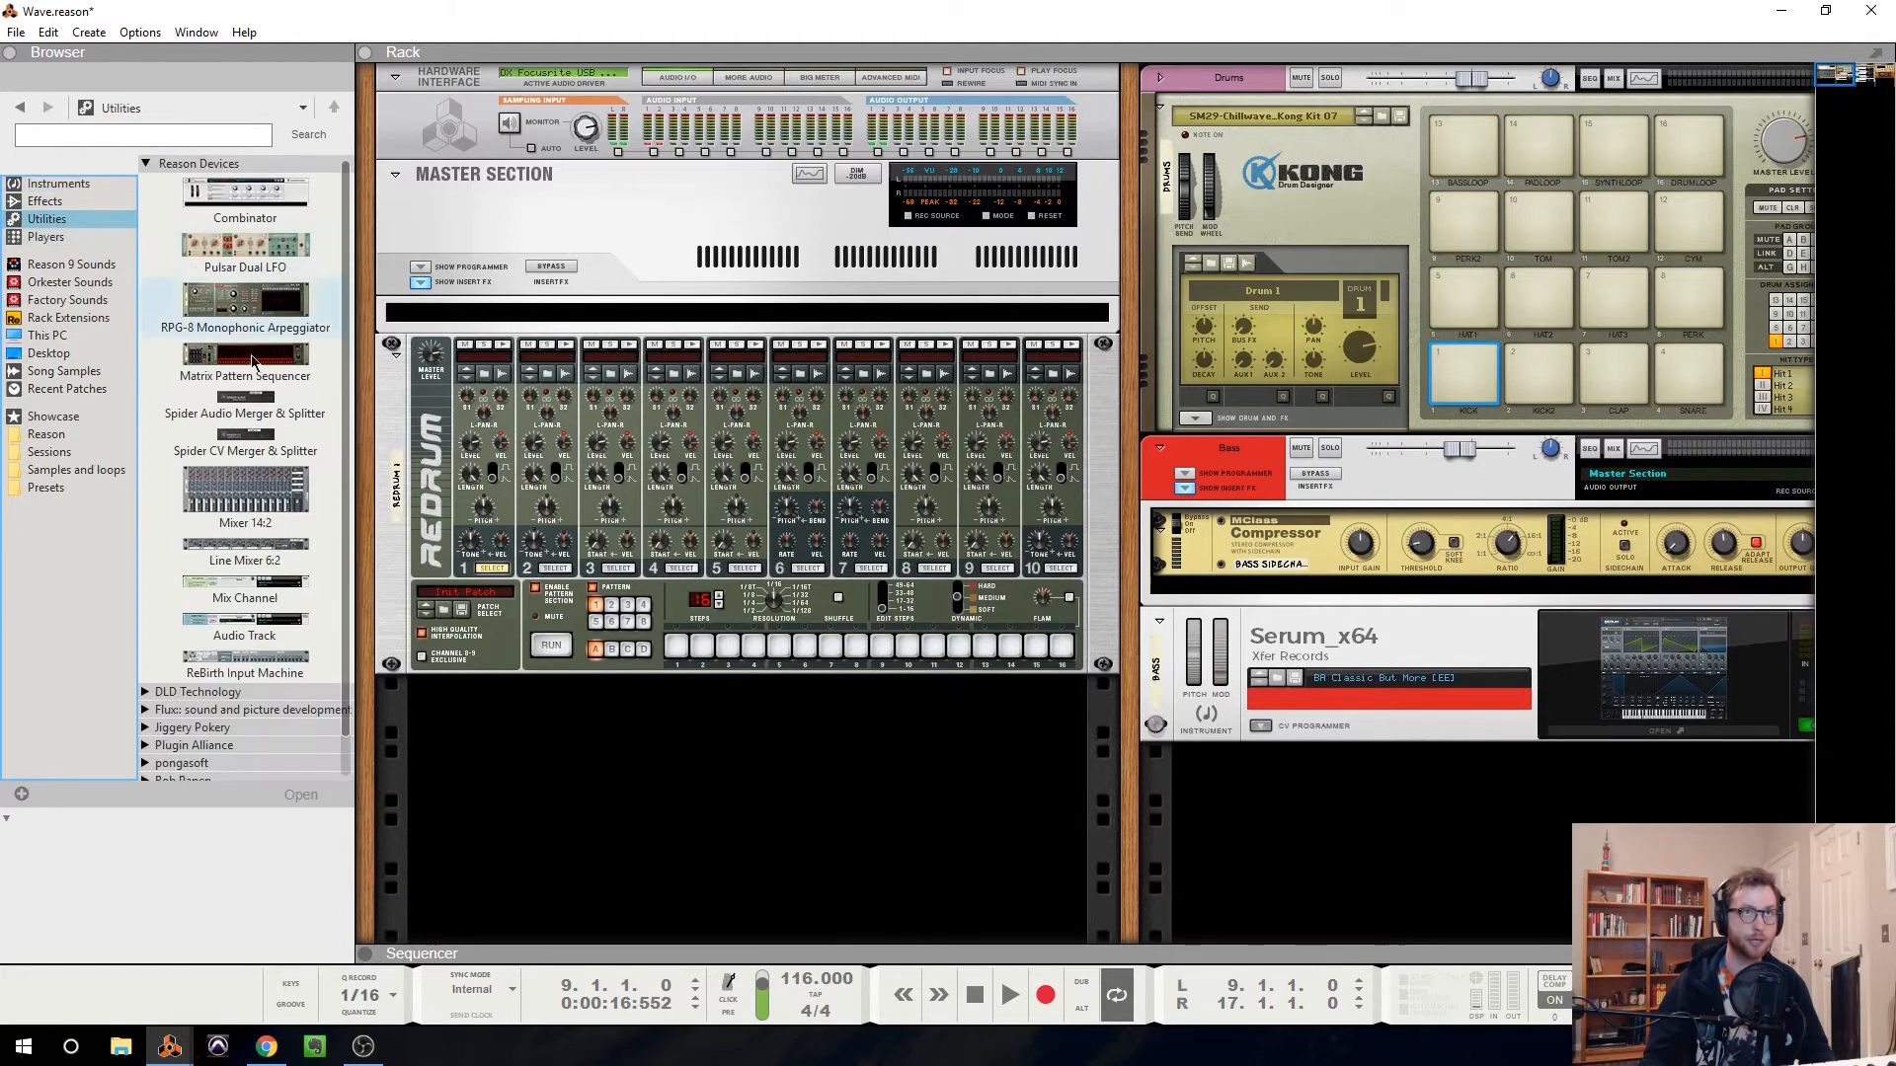
double_click(288, 405)
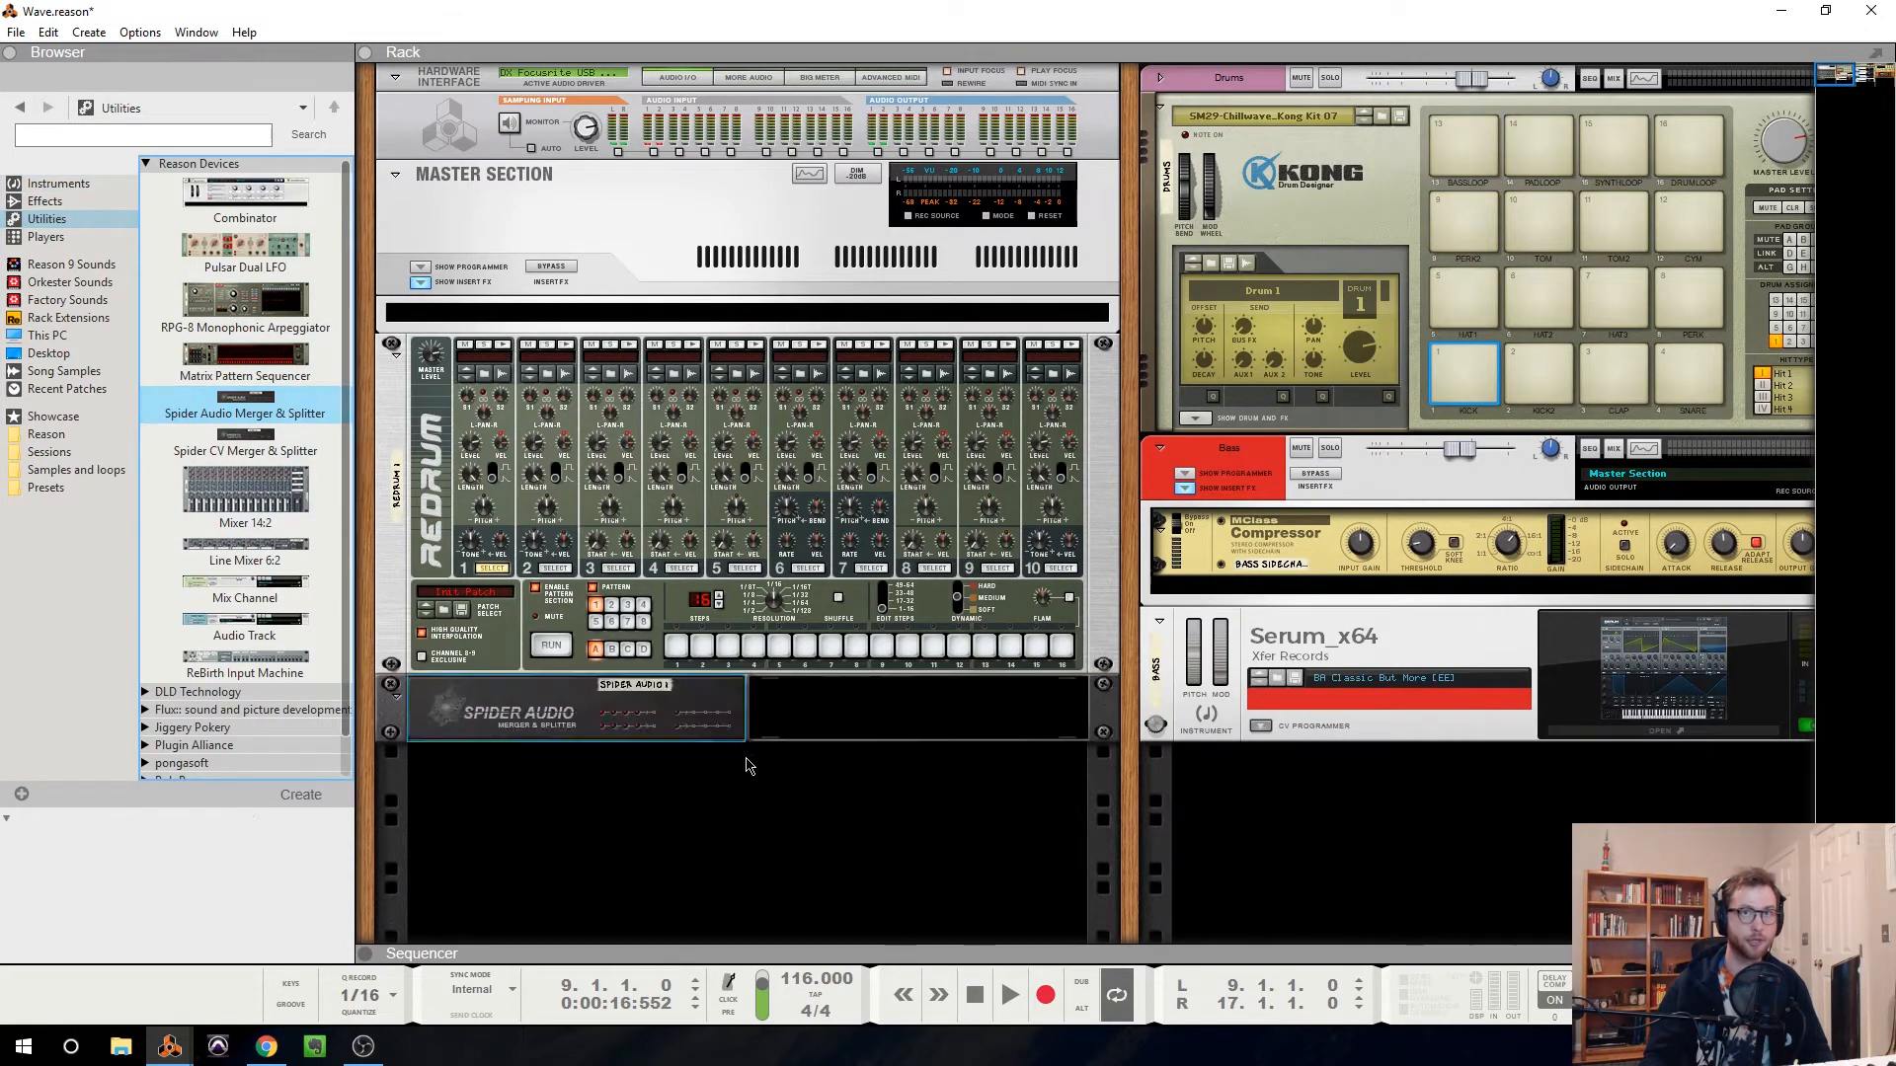
drag(278, 412, 755, 711)
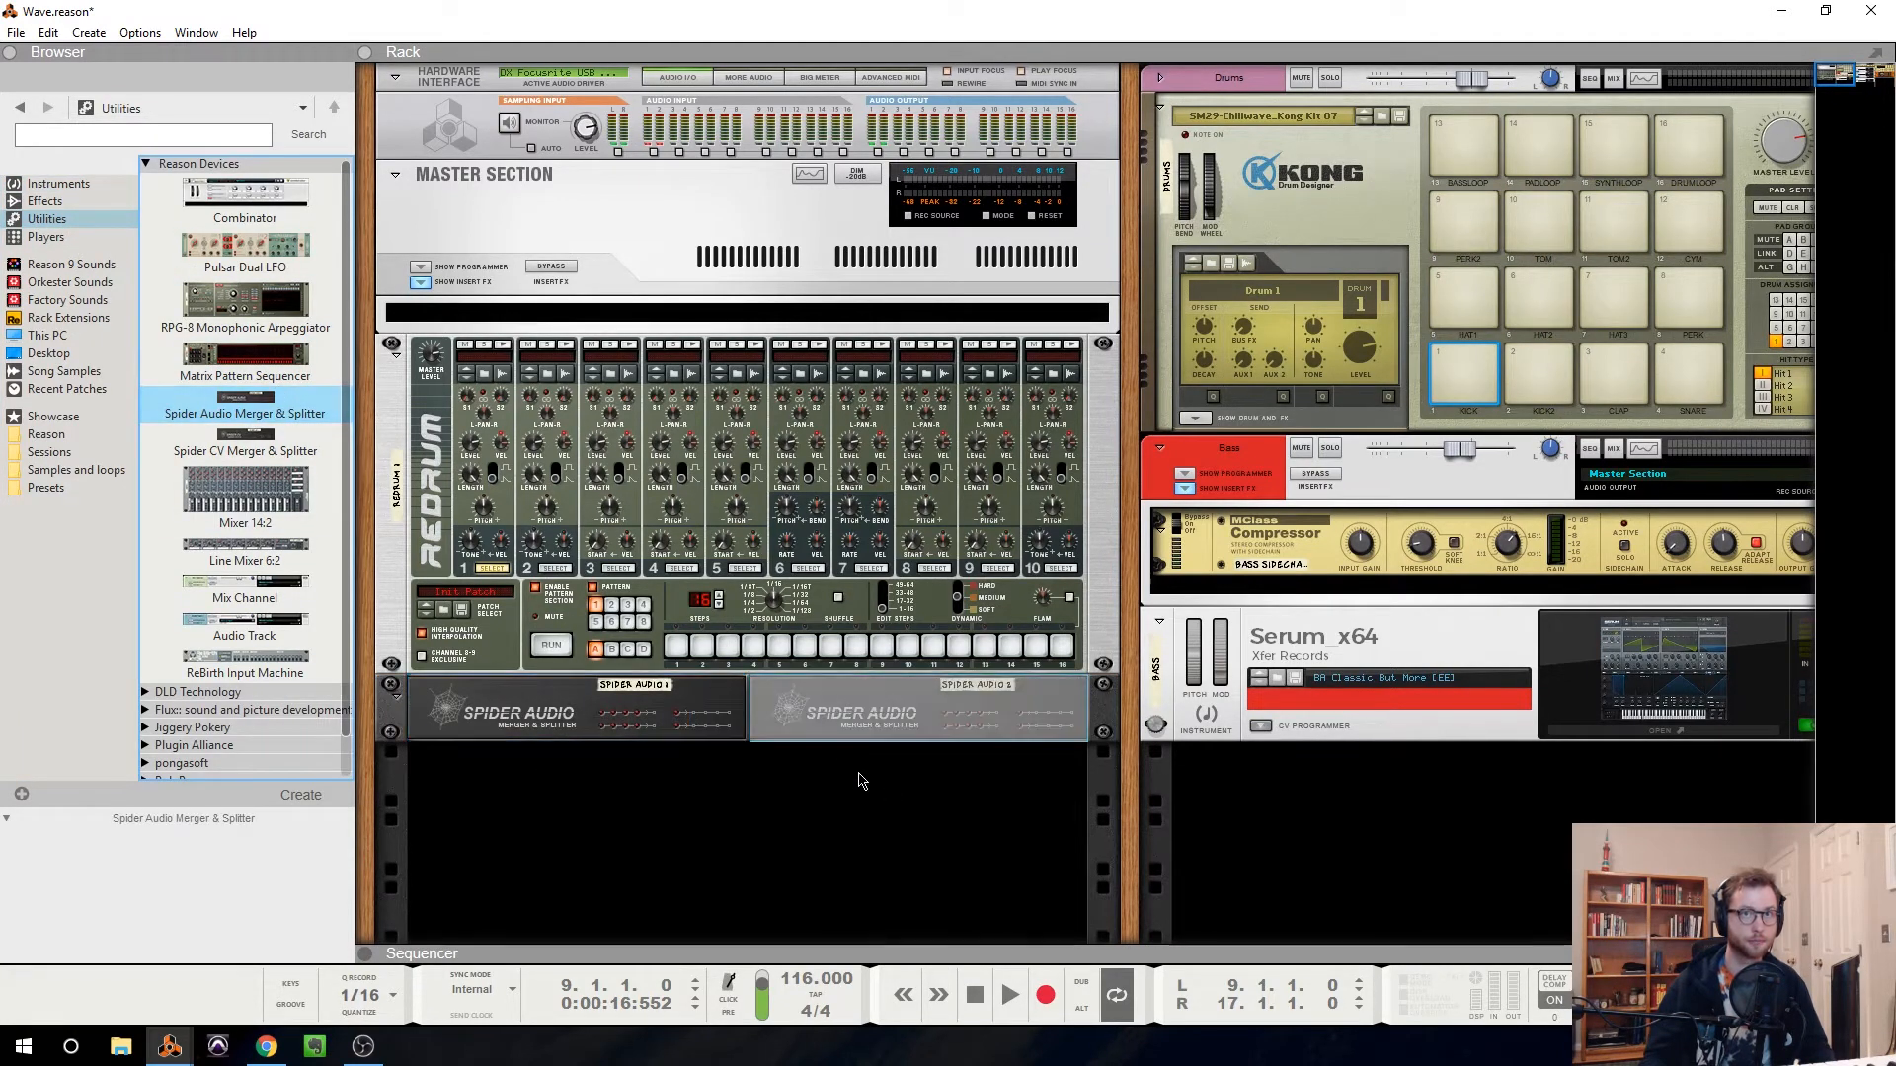
Cable the Redrum's stereo output to the first Spider Audio's splitter input, and its last split output to the second Spider's splitter input
key(Tab)
click(898, 775)
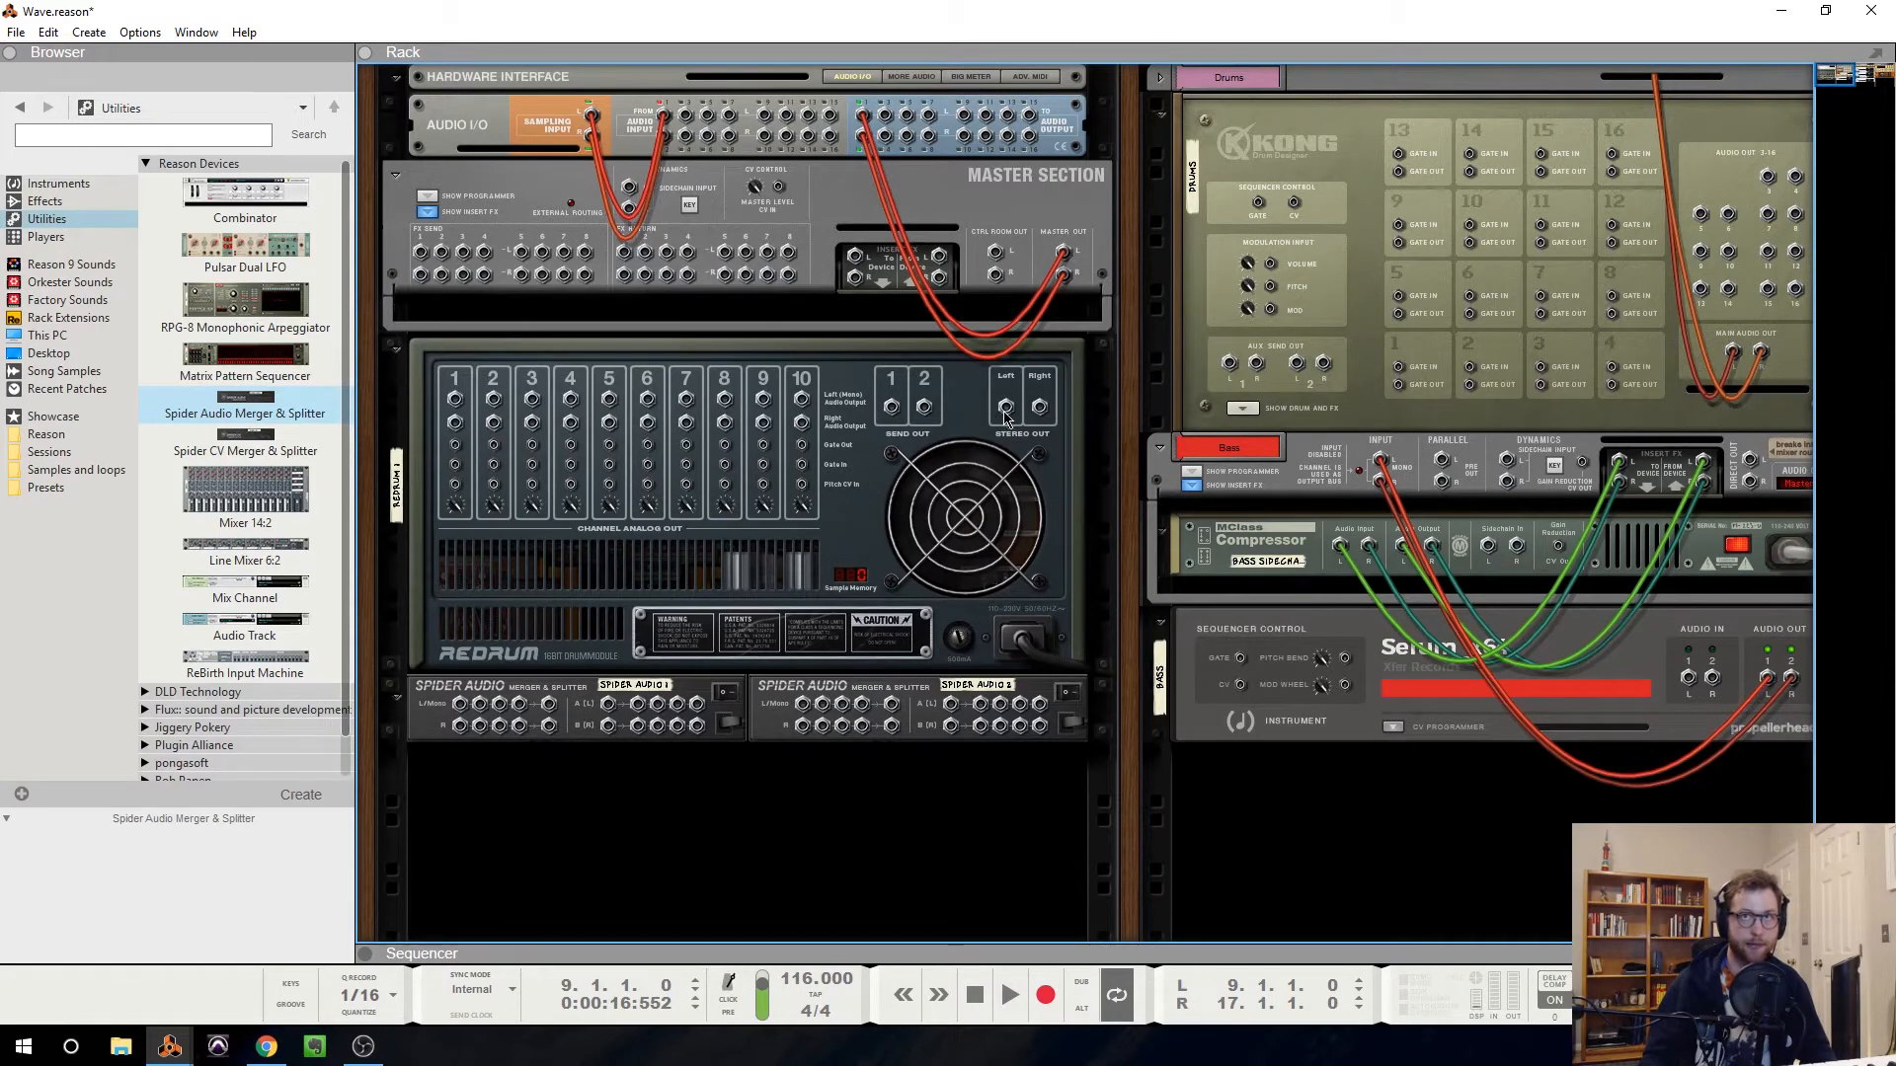
drag(1007, 410, 607, 704)
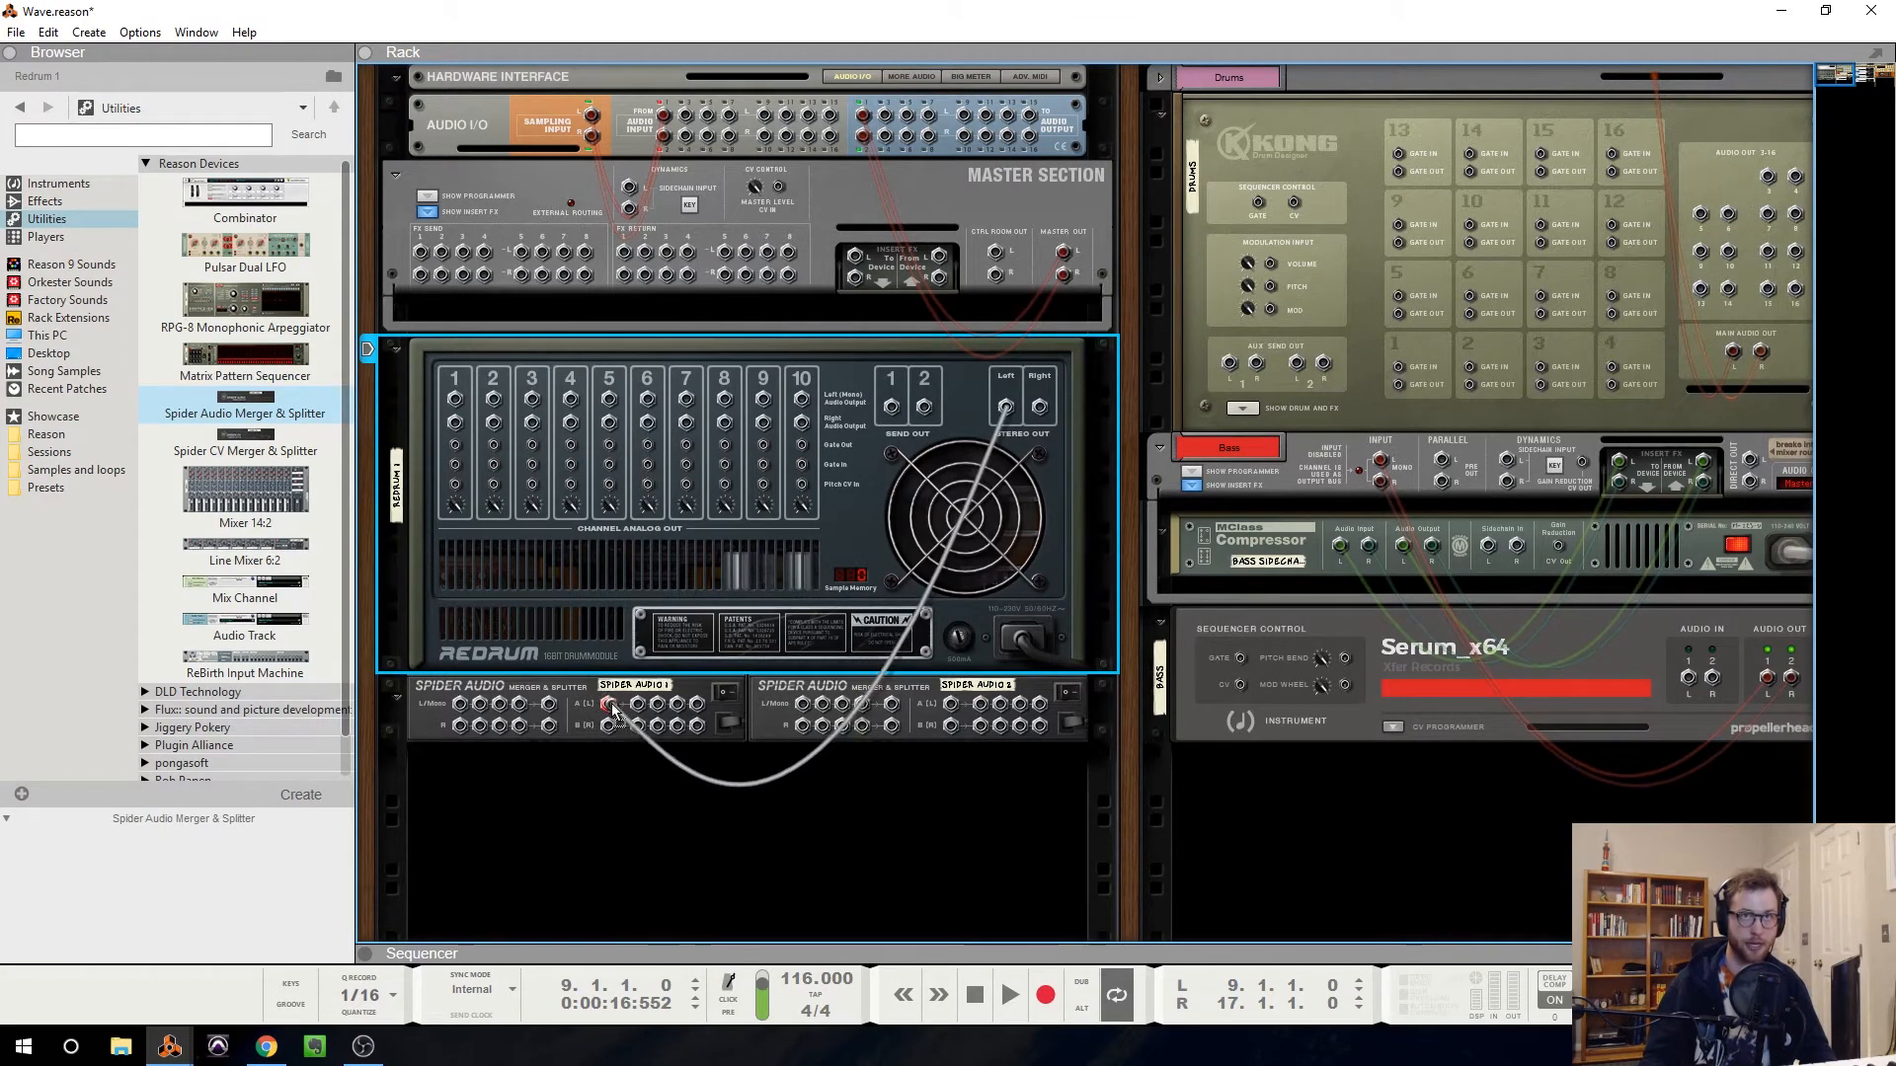
mouse_move(612, 709)
mouse_down()
mouse_move(679, 709)
mouse_move(608, 707)
mouse_up()
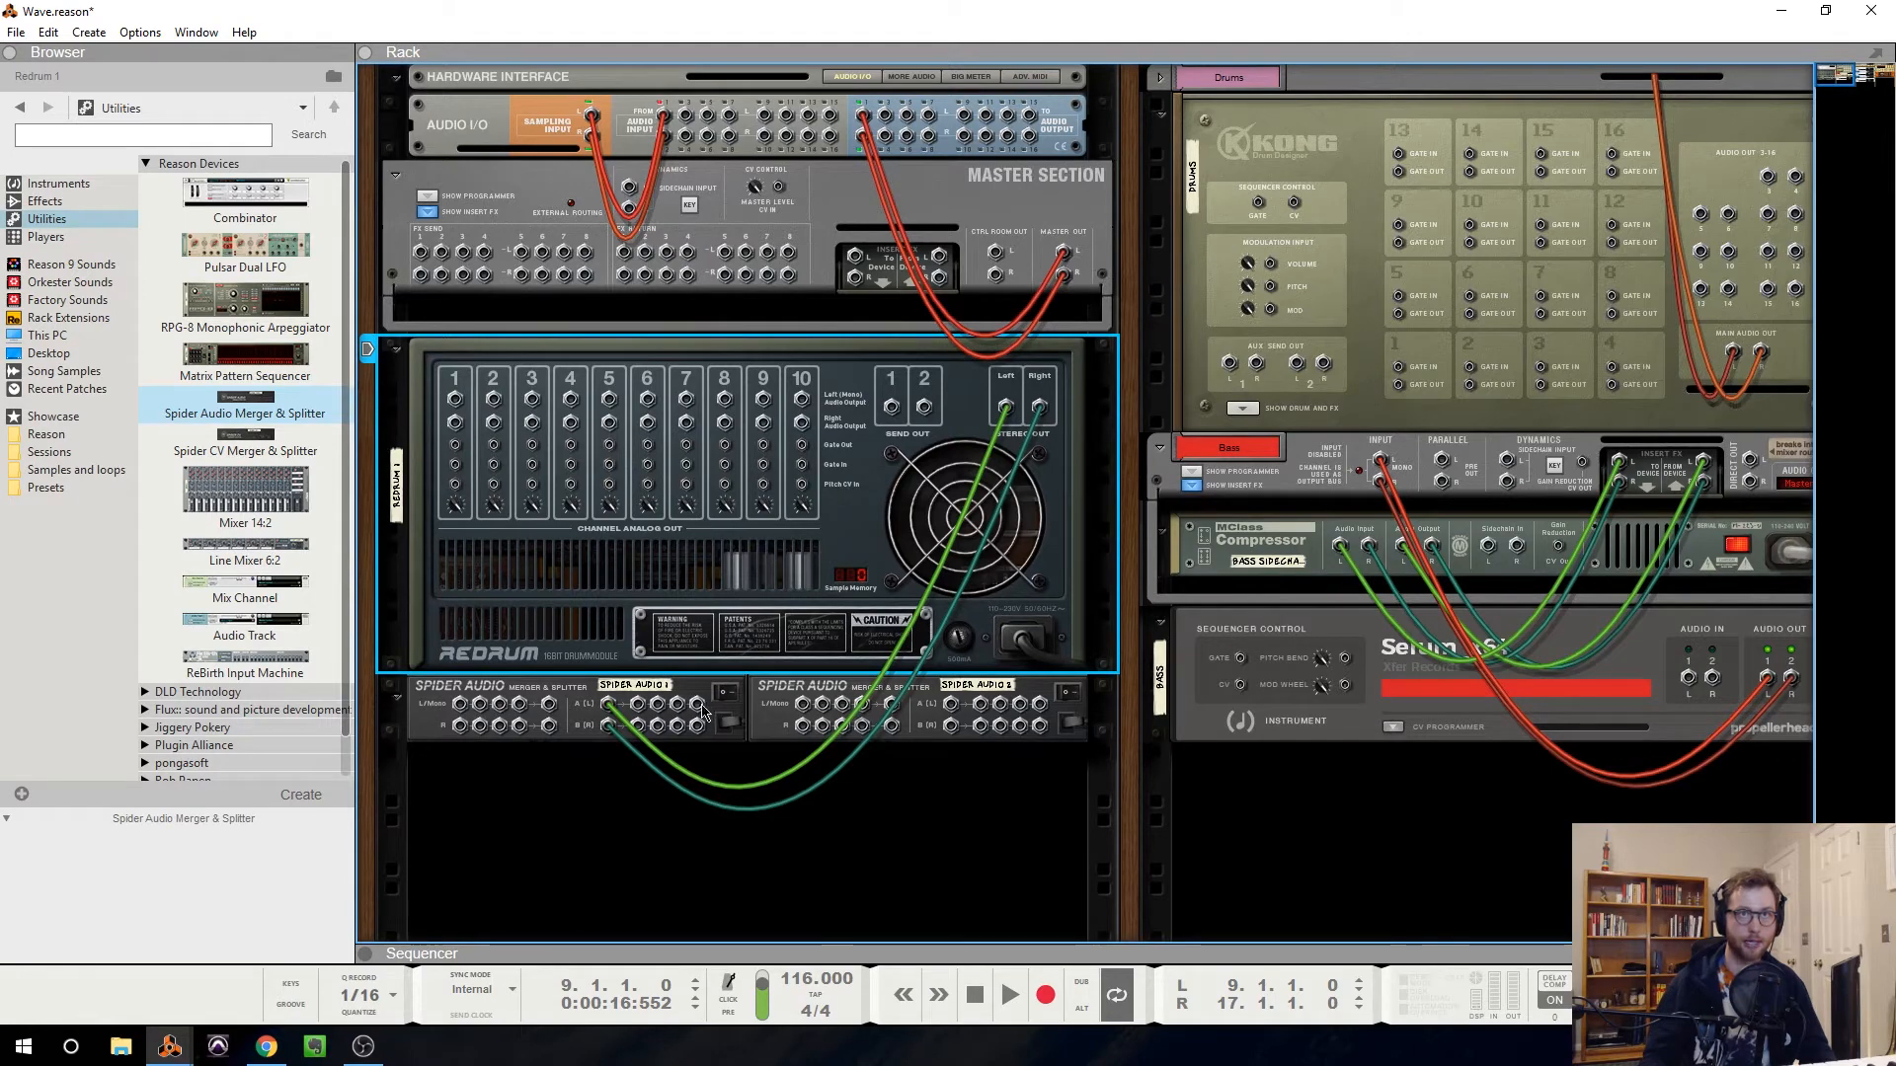
drag(701, 707, 952, 708)
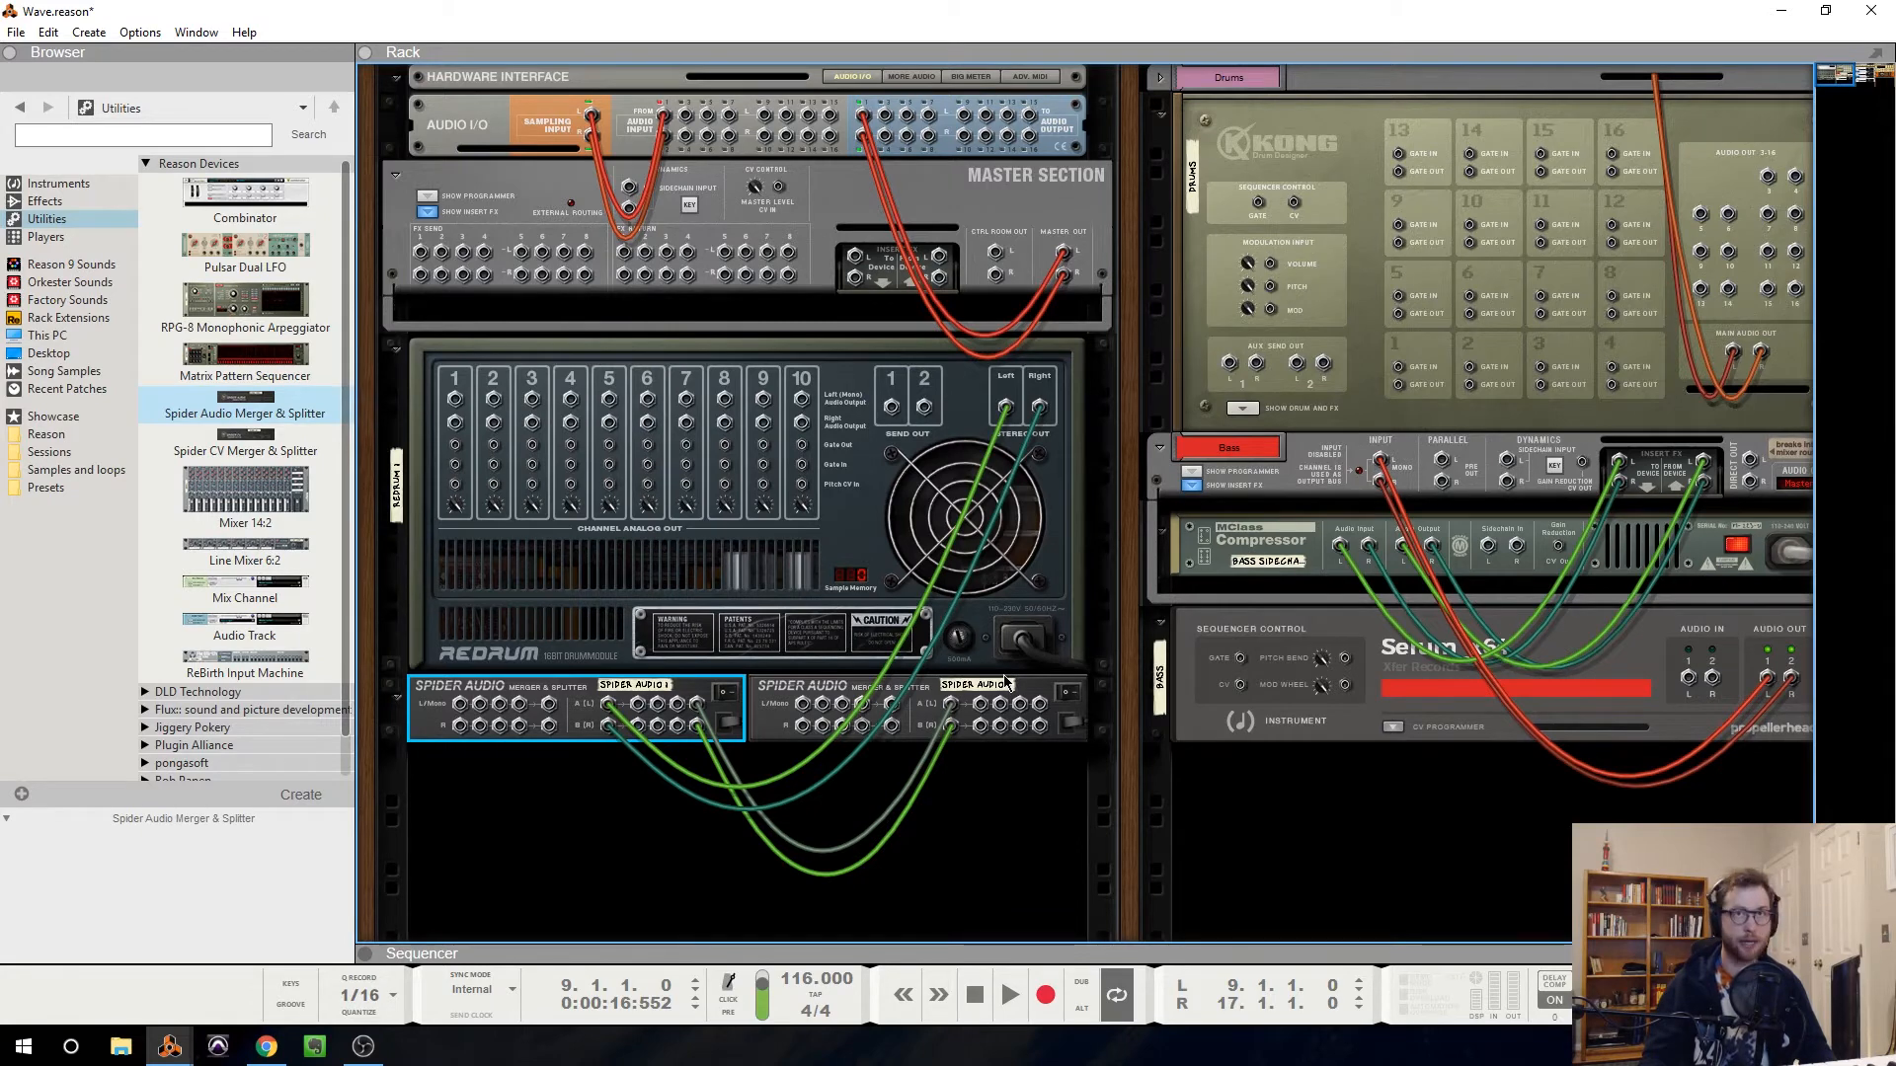
key(Tab)
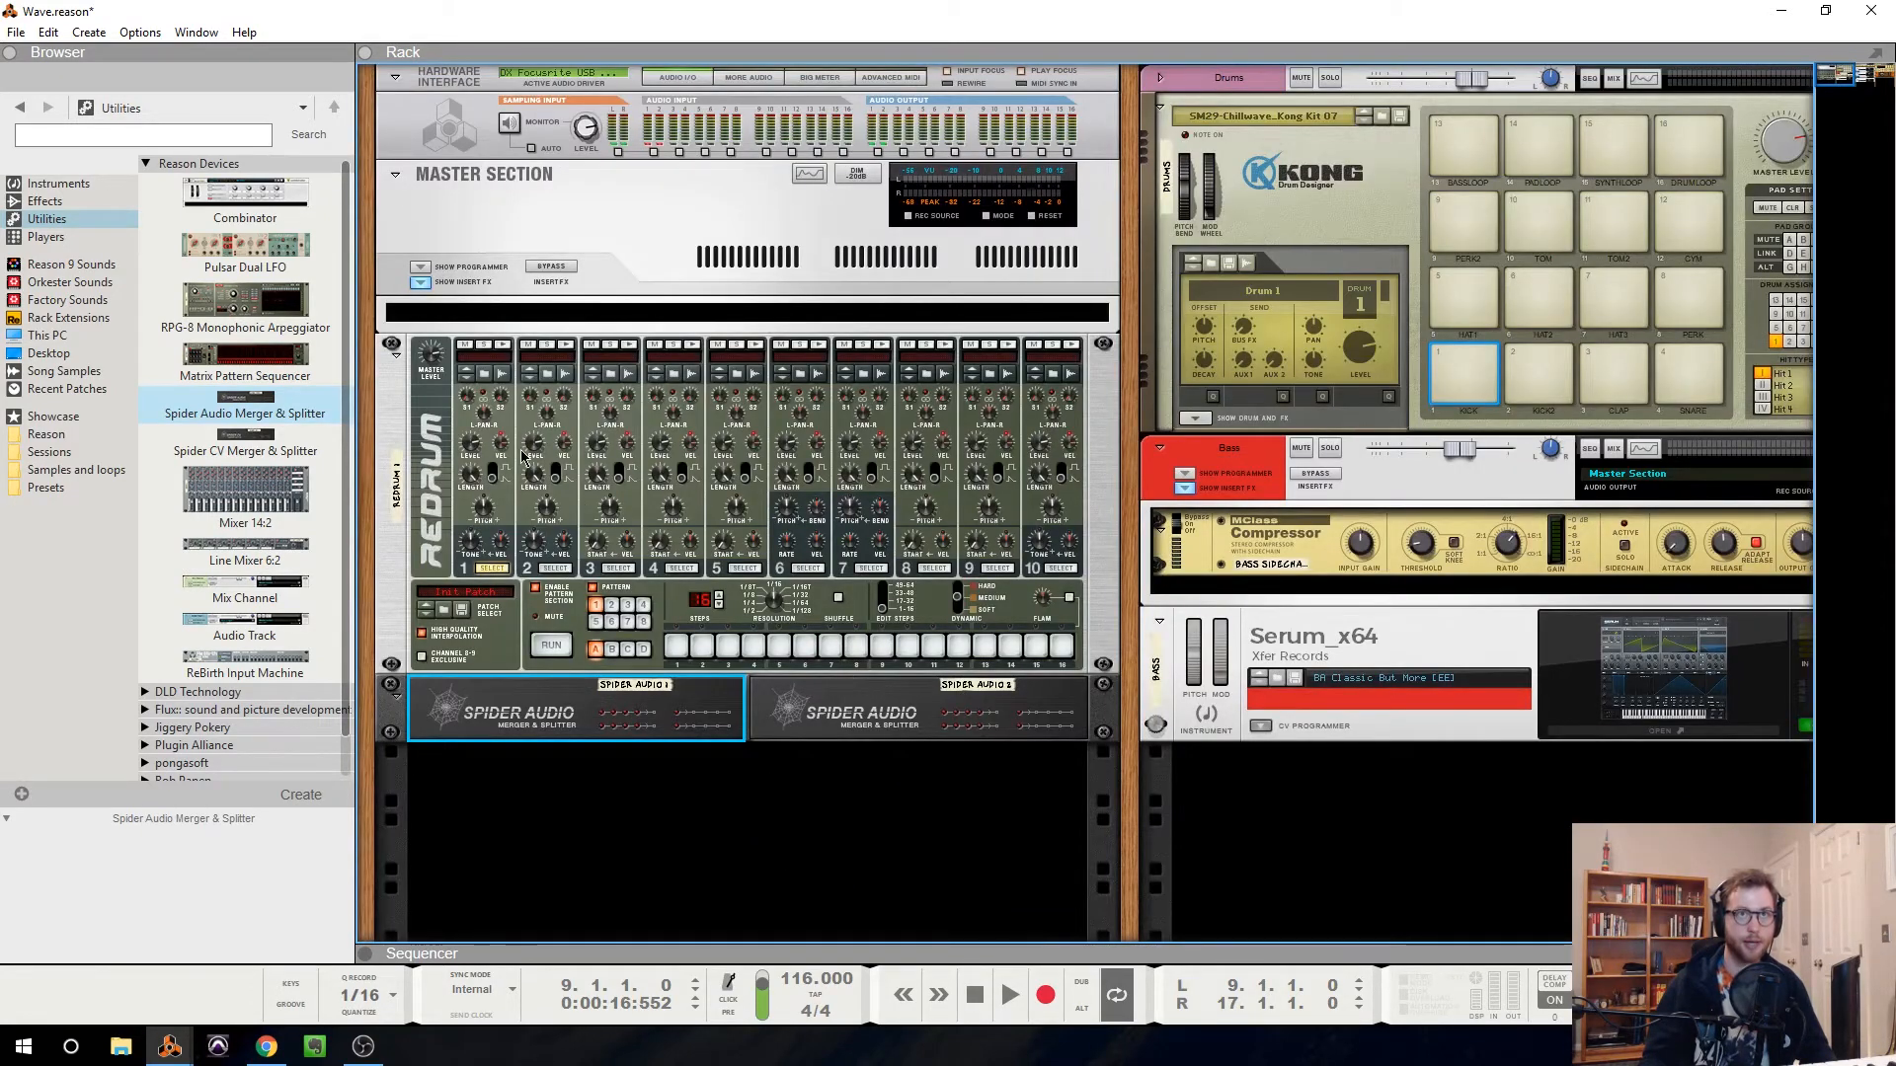
Load Blu-Kick-11.wav from the UK Underground Samples folder into Redrum drum channel 1
click(484, 374)
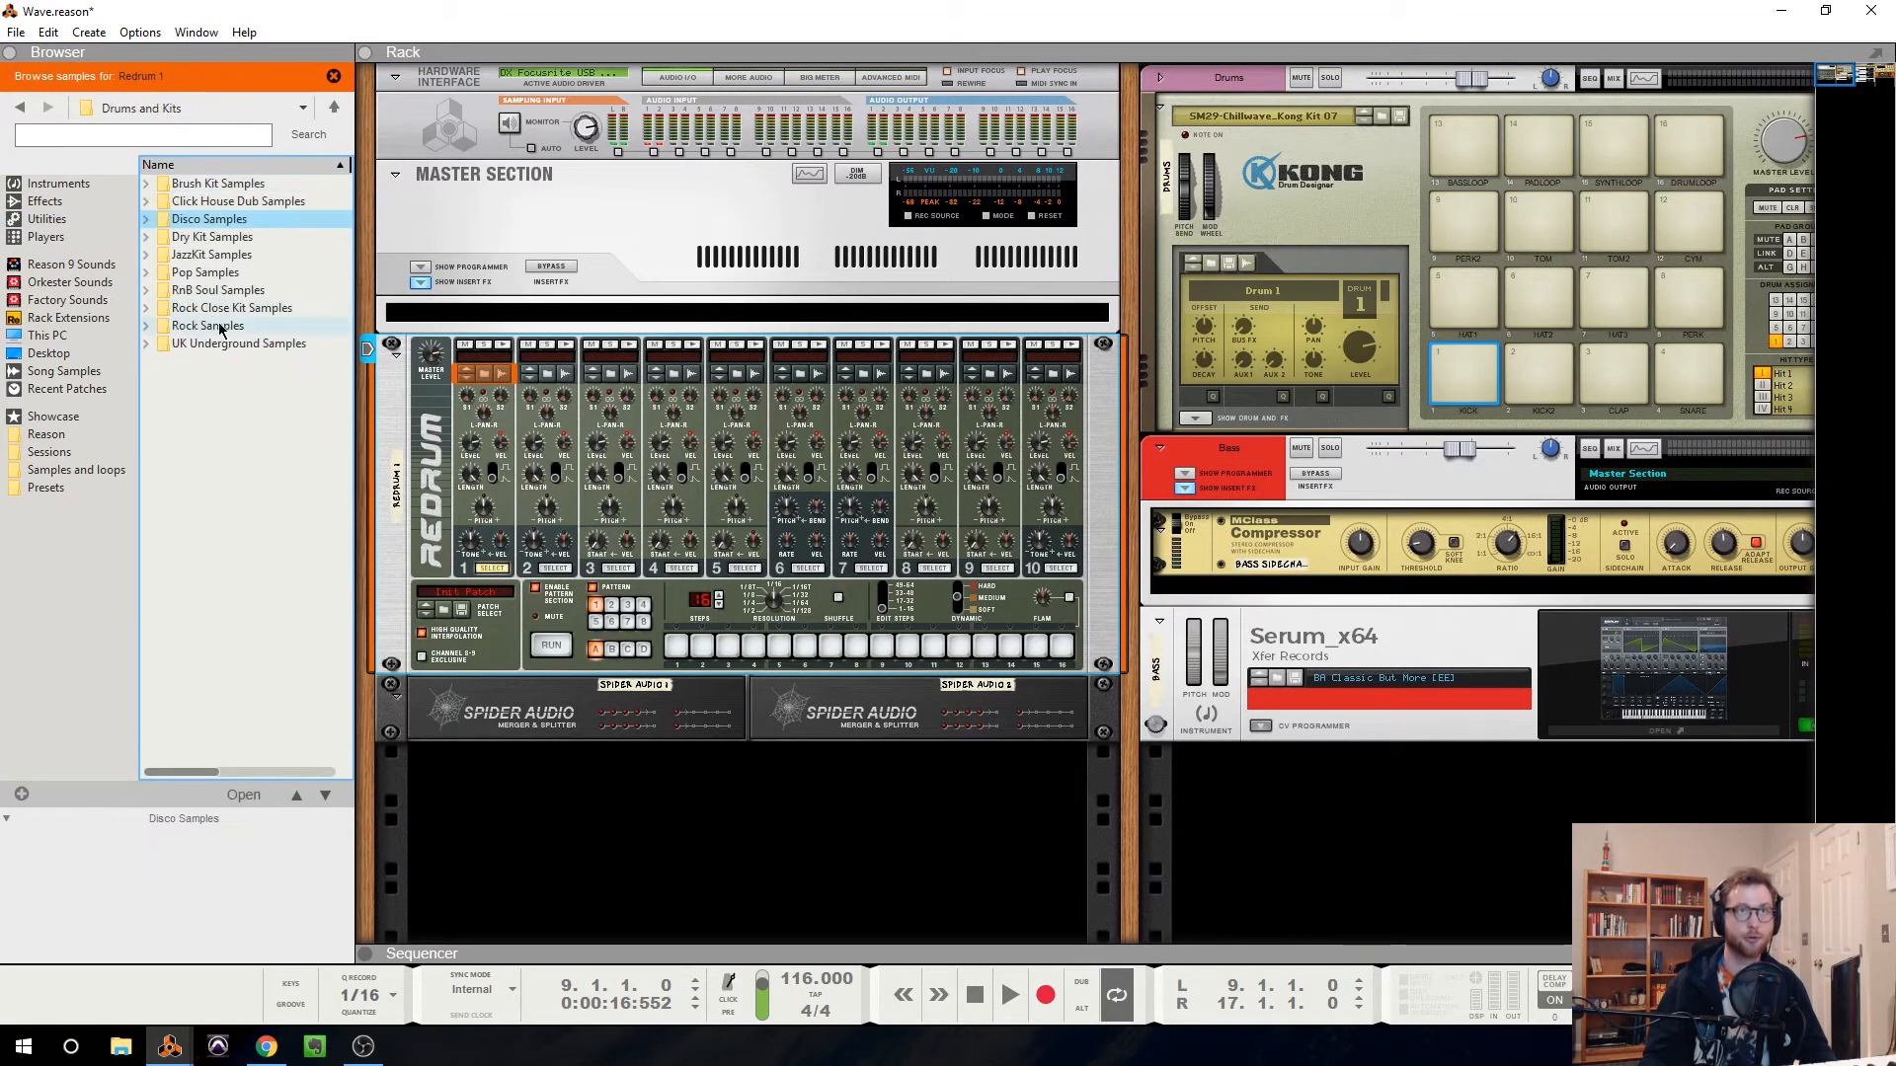
double_click(219, 343)
click(235, 203)
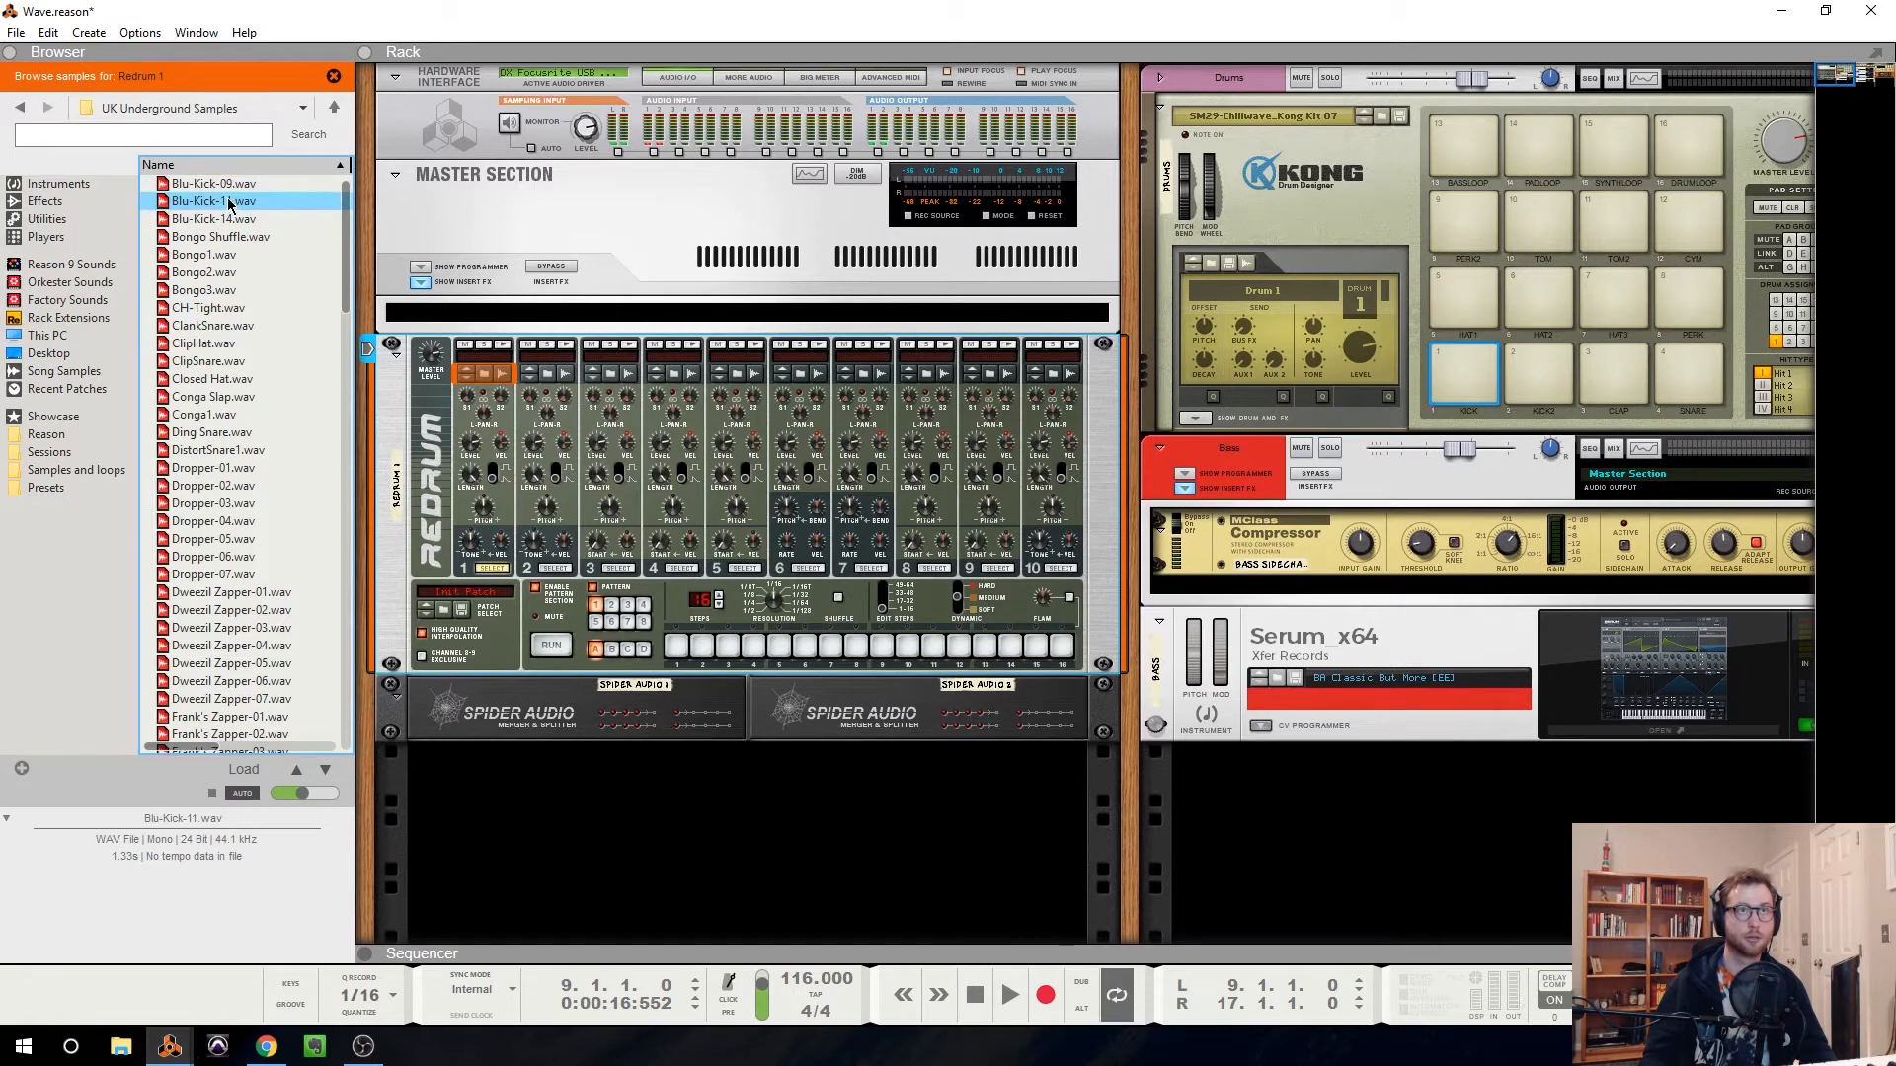
double_click(229, 202)
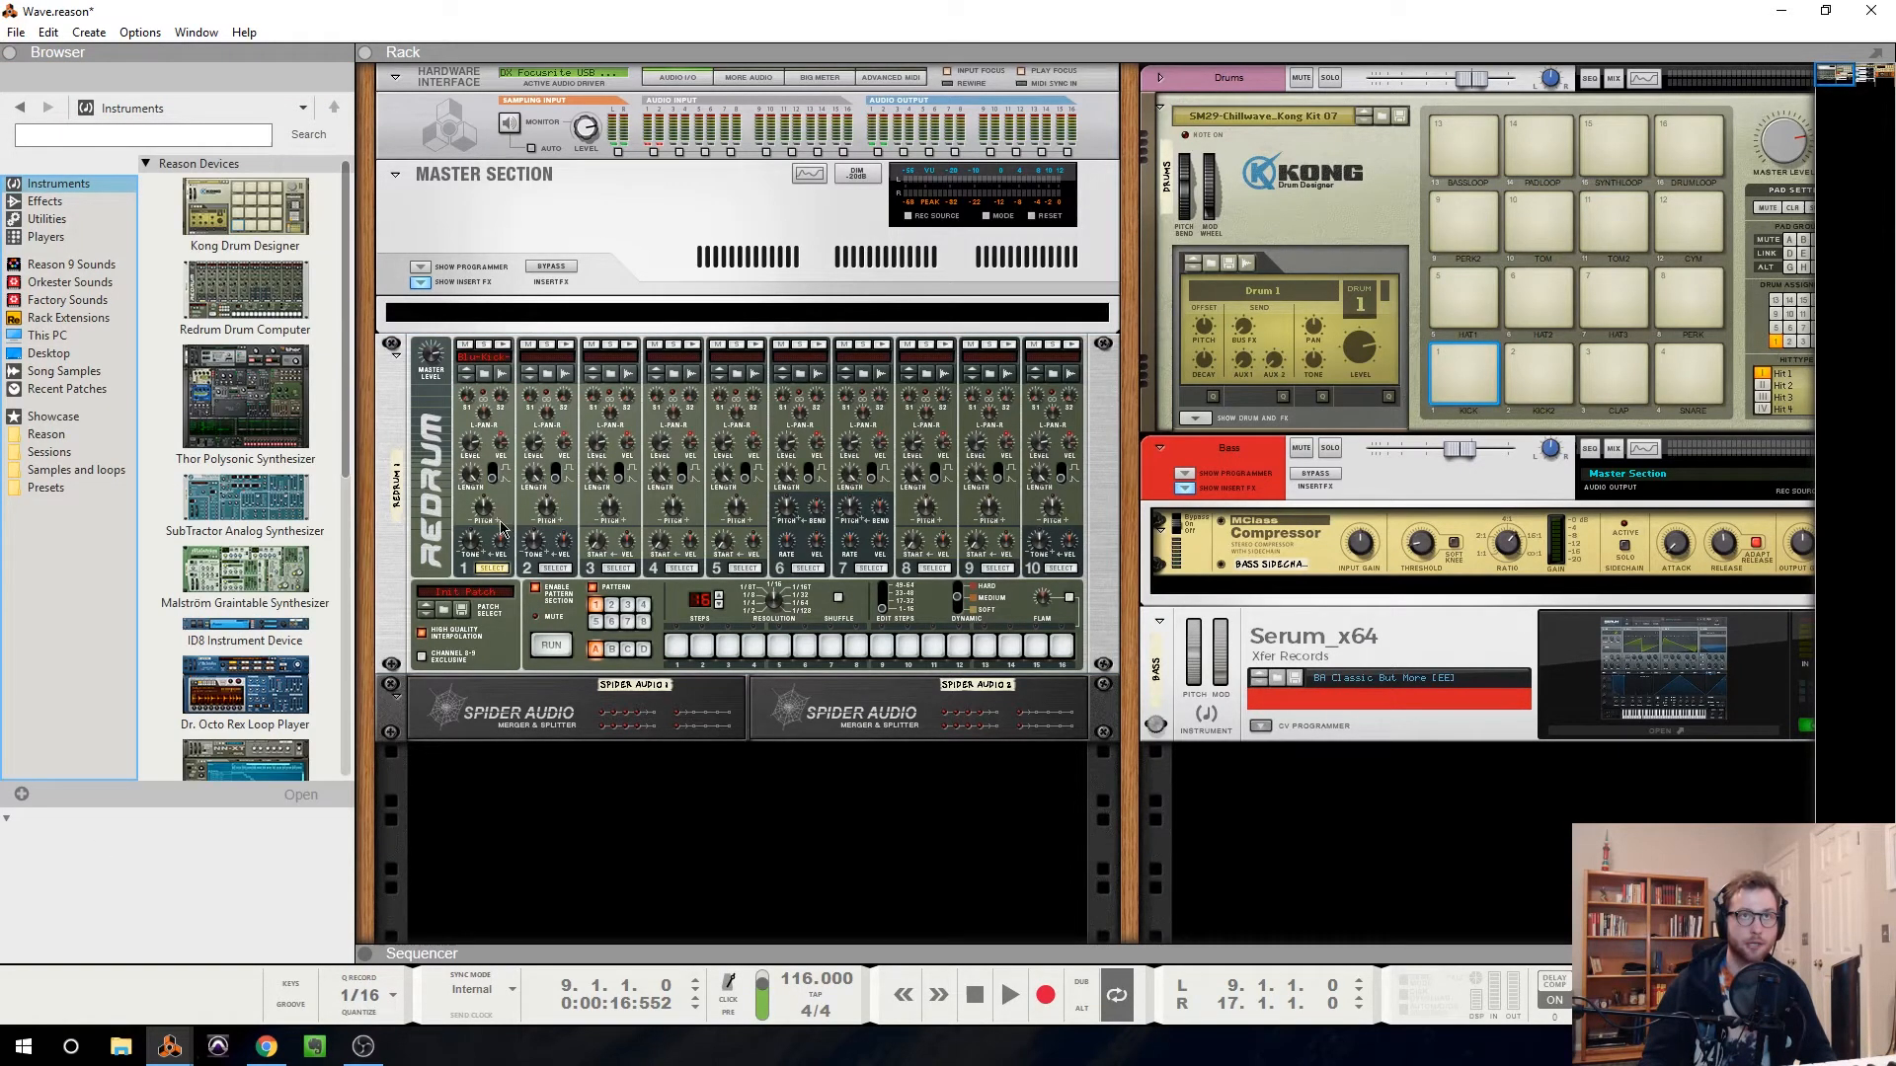
Adjust the length of Redrum drum 1 and program a hit on step 1 of the pattern
click(472, 483)
drag(473, 492, 468, 482)
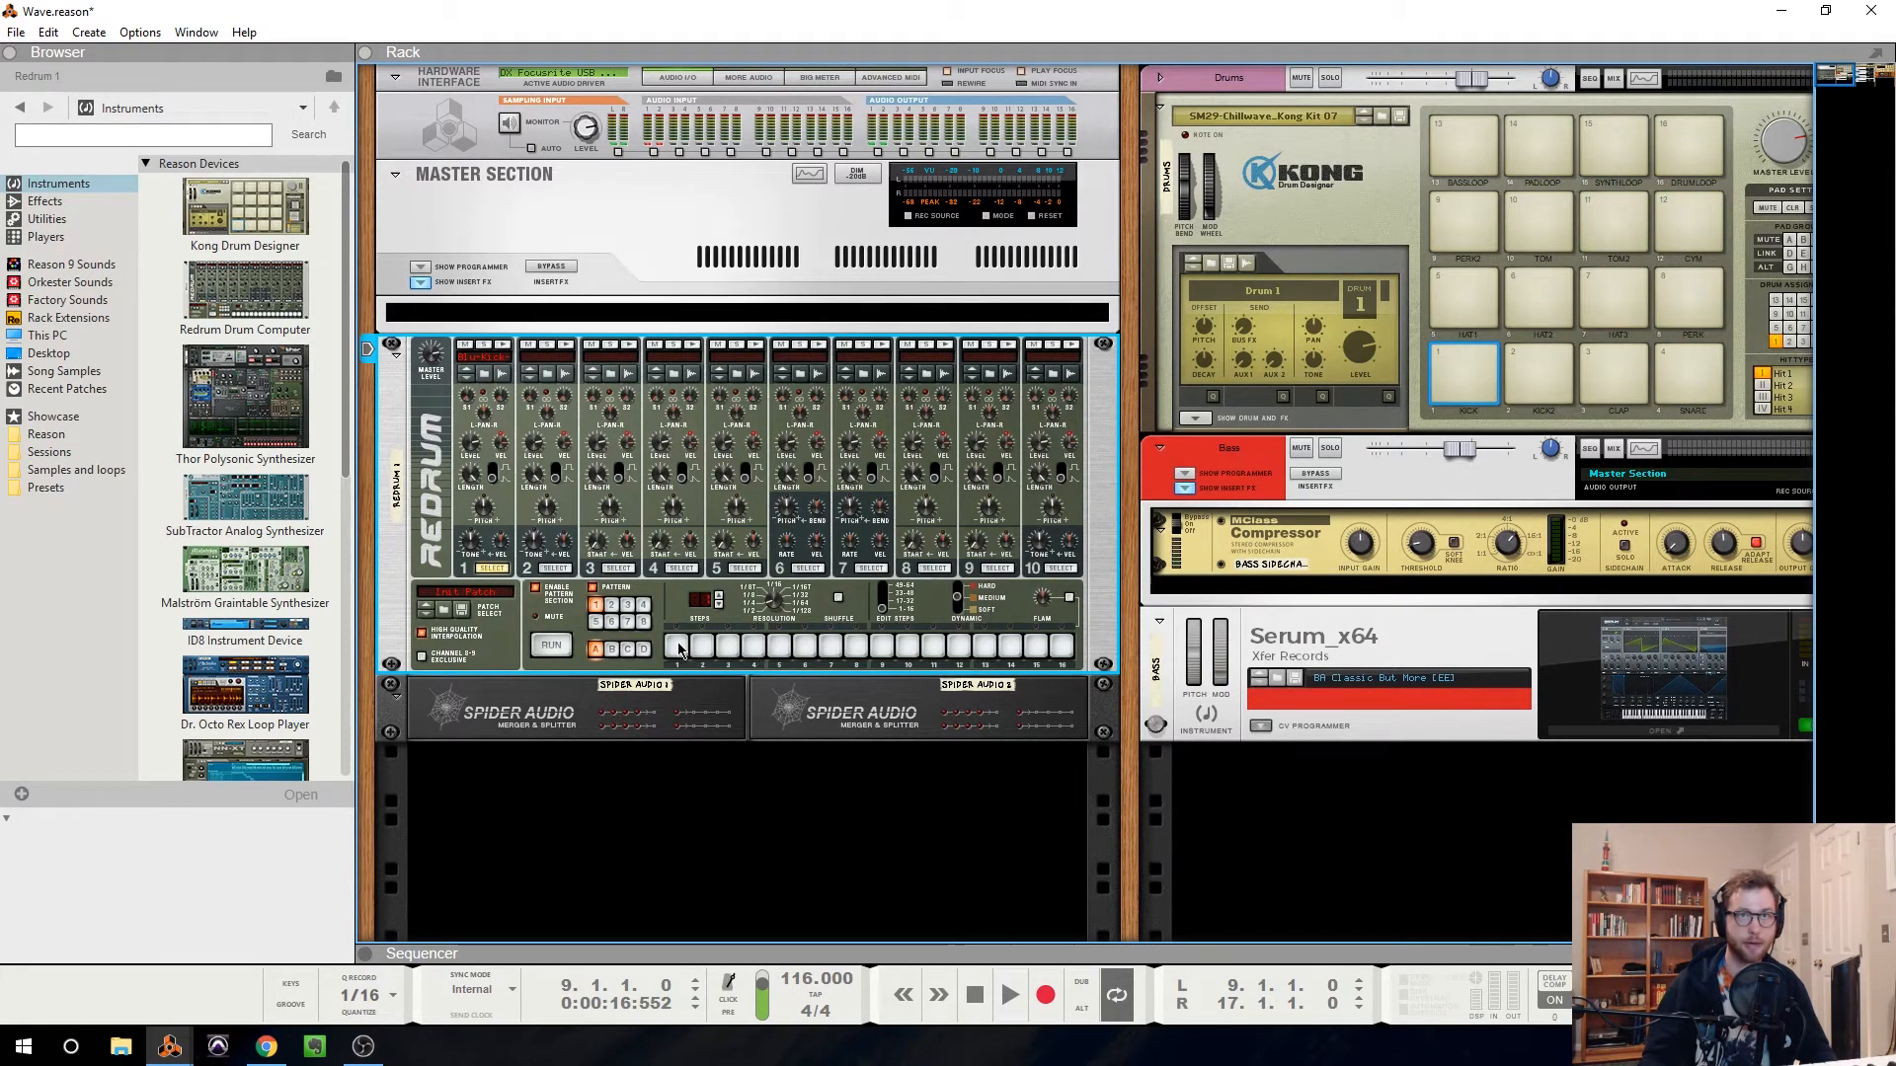
click(760, 861)
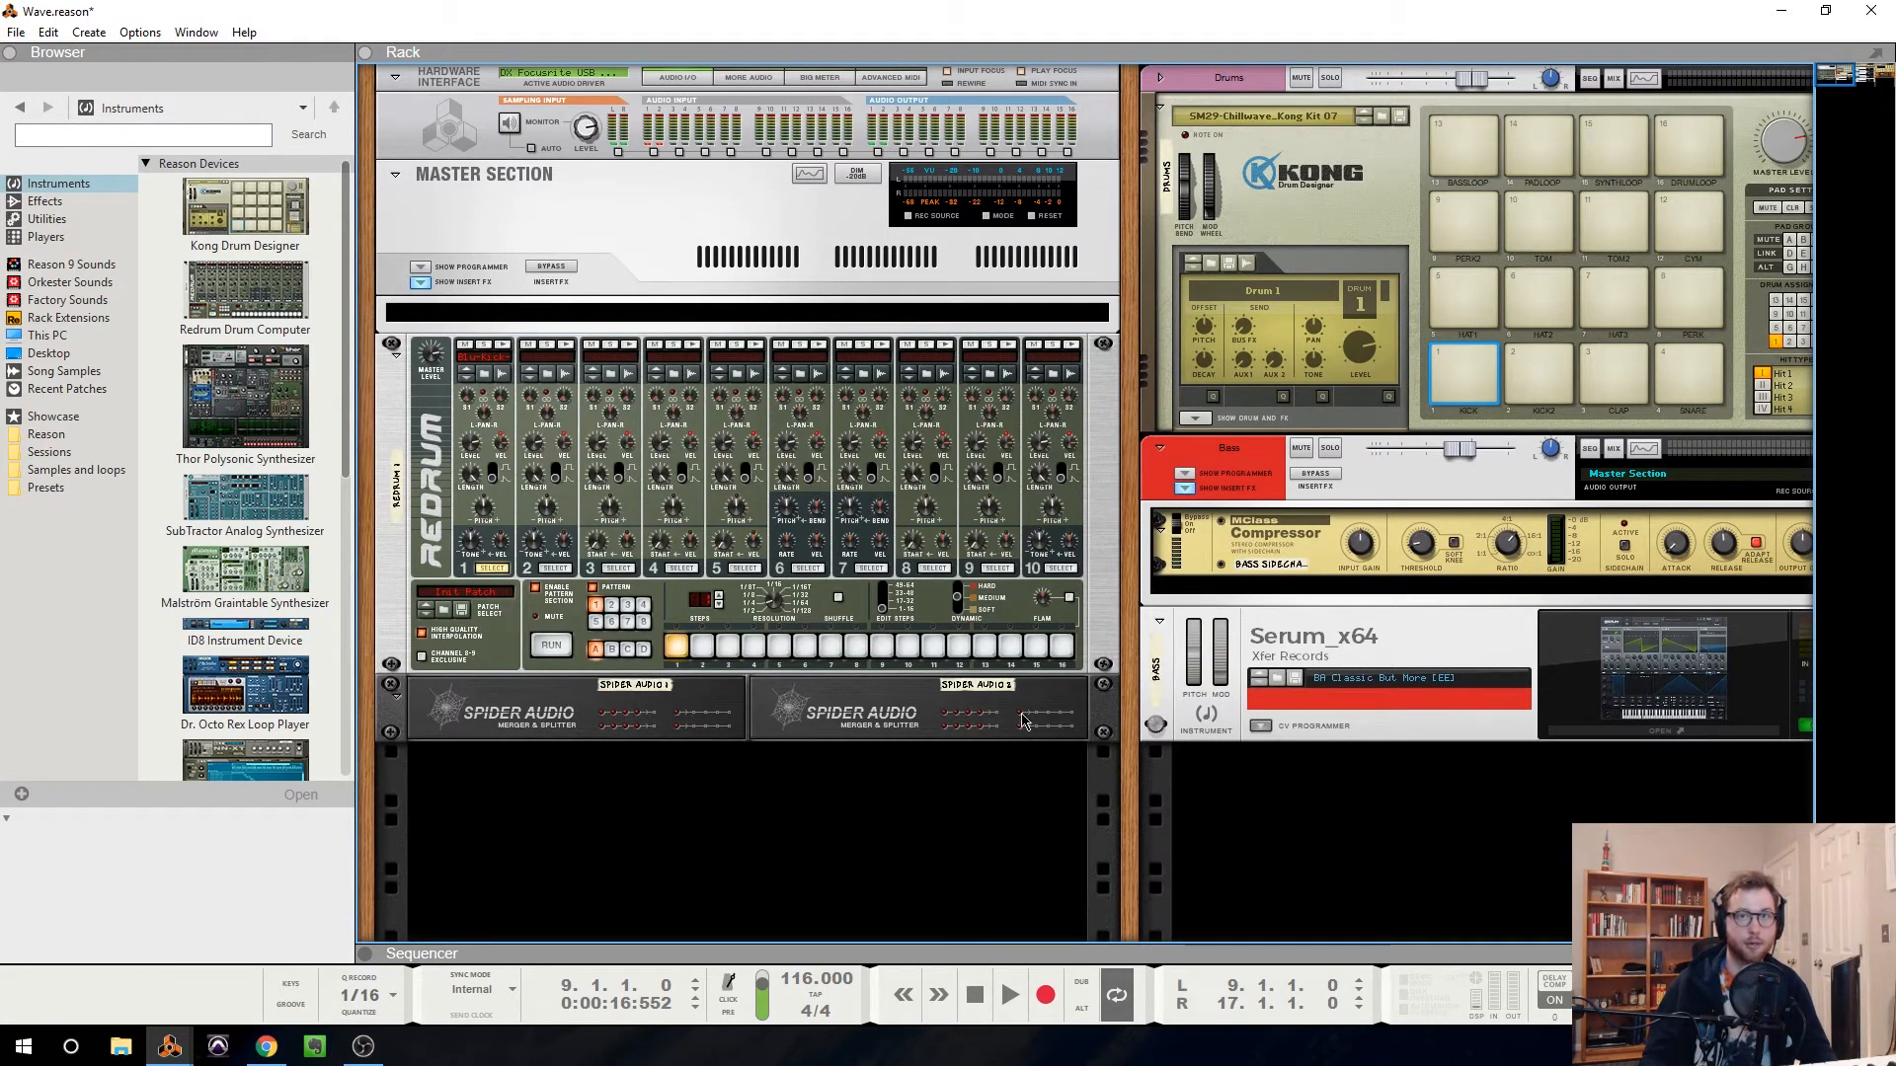
Run the Redrum pattern briefly to check the signal on both Spider Audio devices, stop it, and review the rear cabling
click(550, 650)
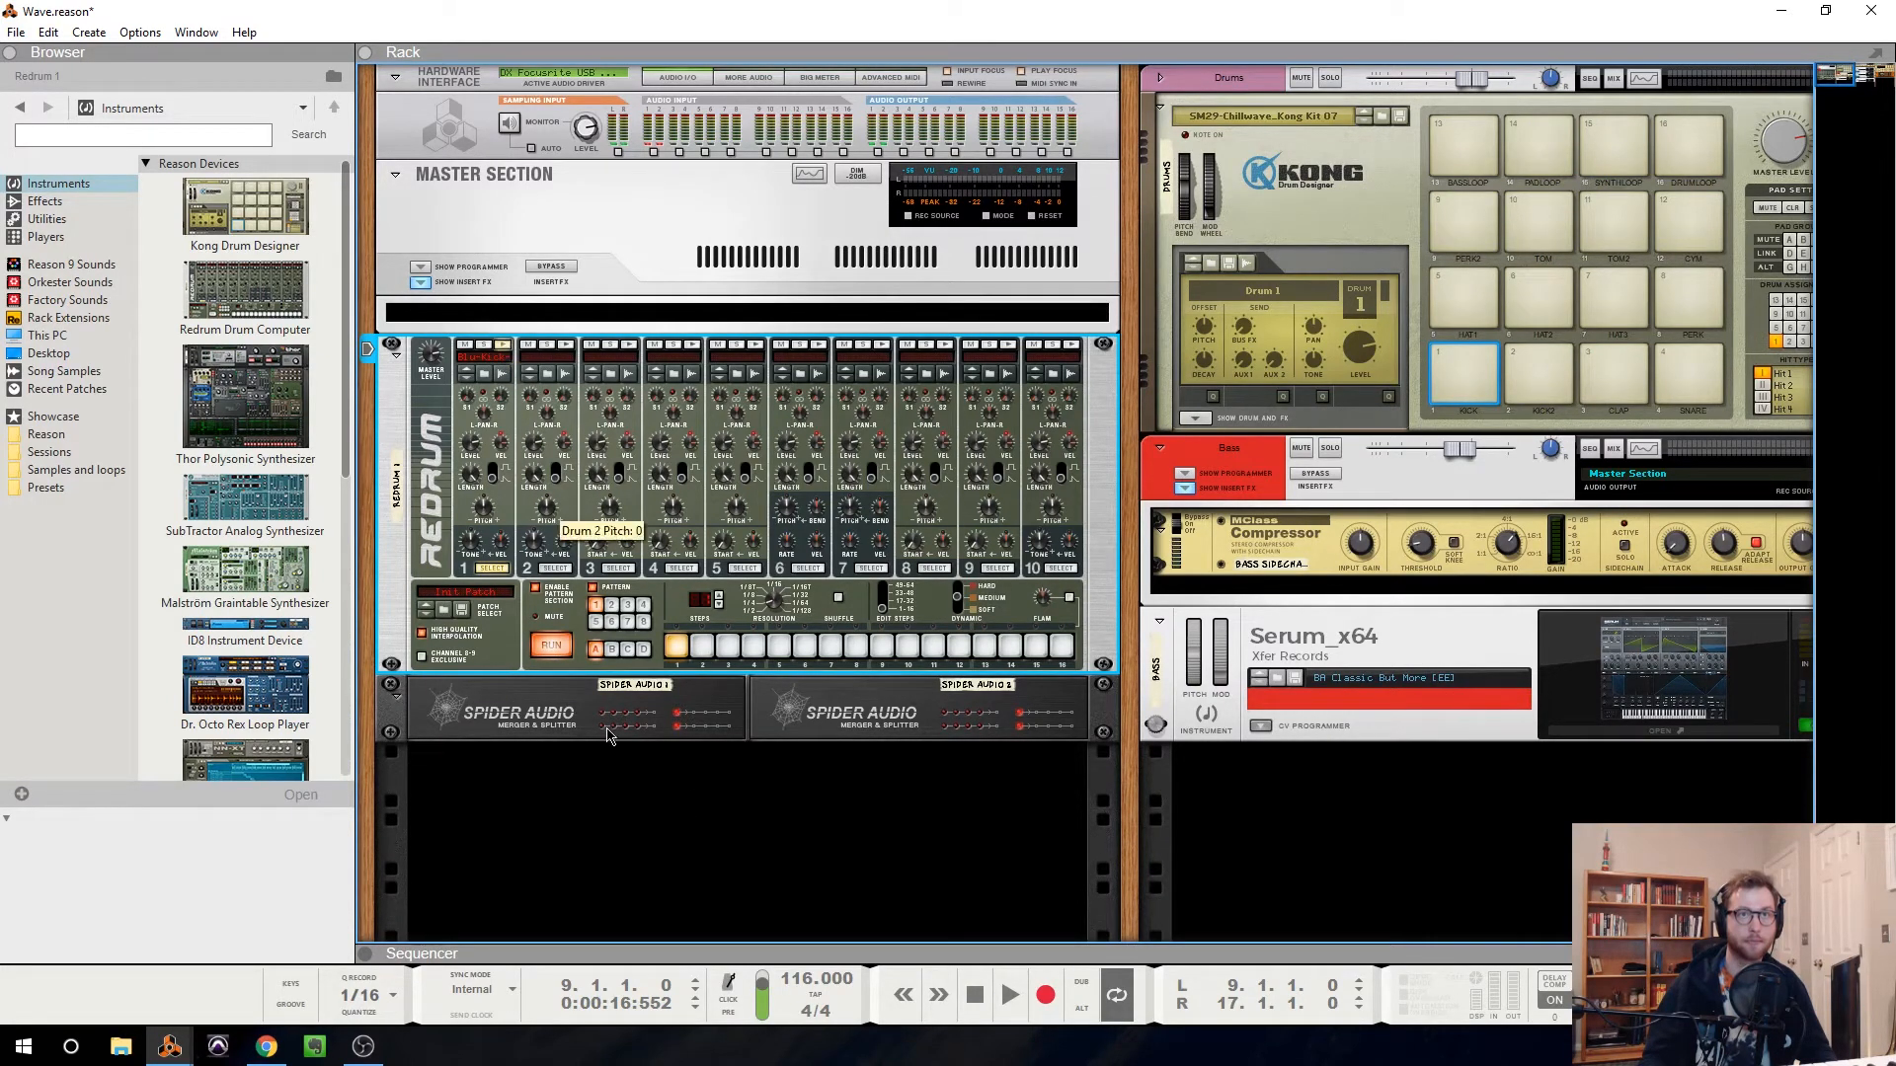
click(550, 644)
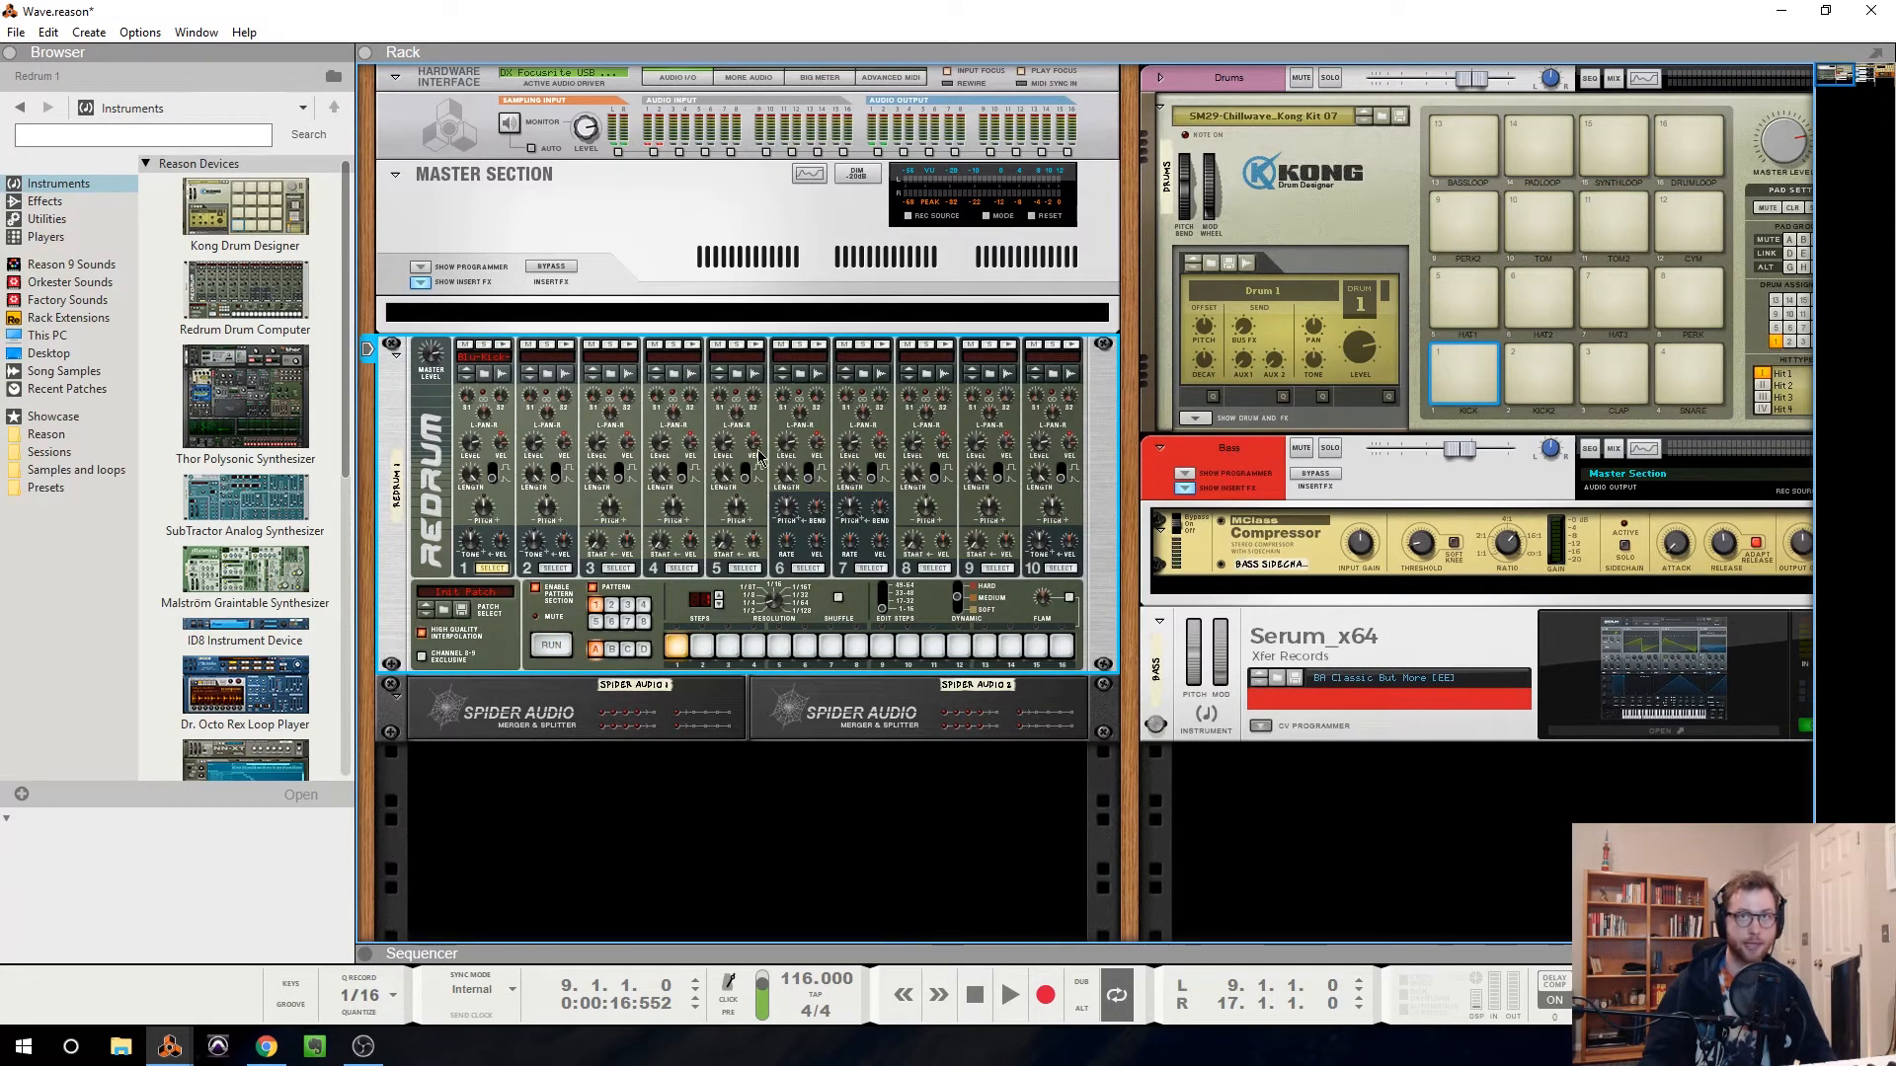
key(Tab)
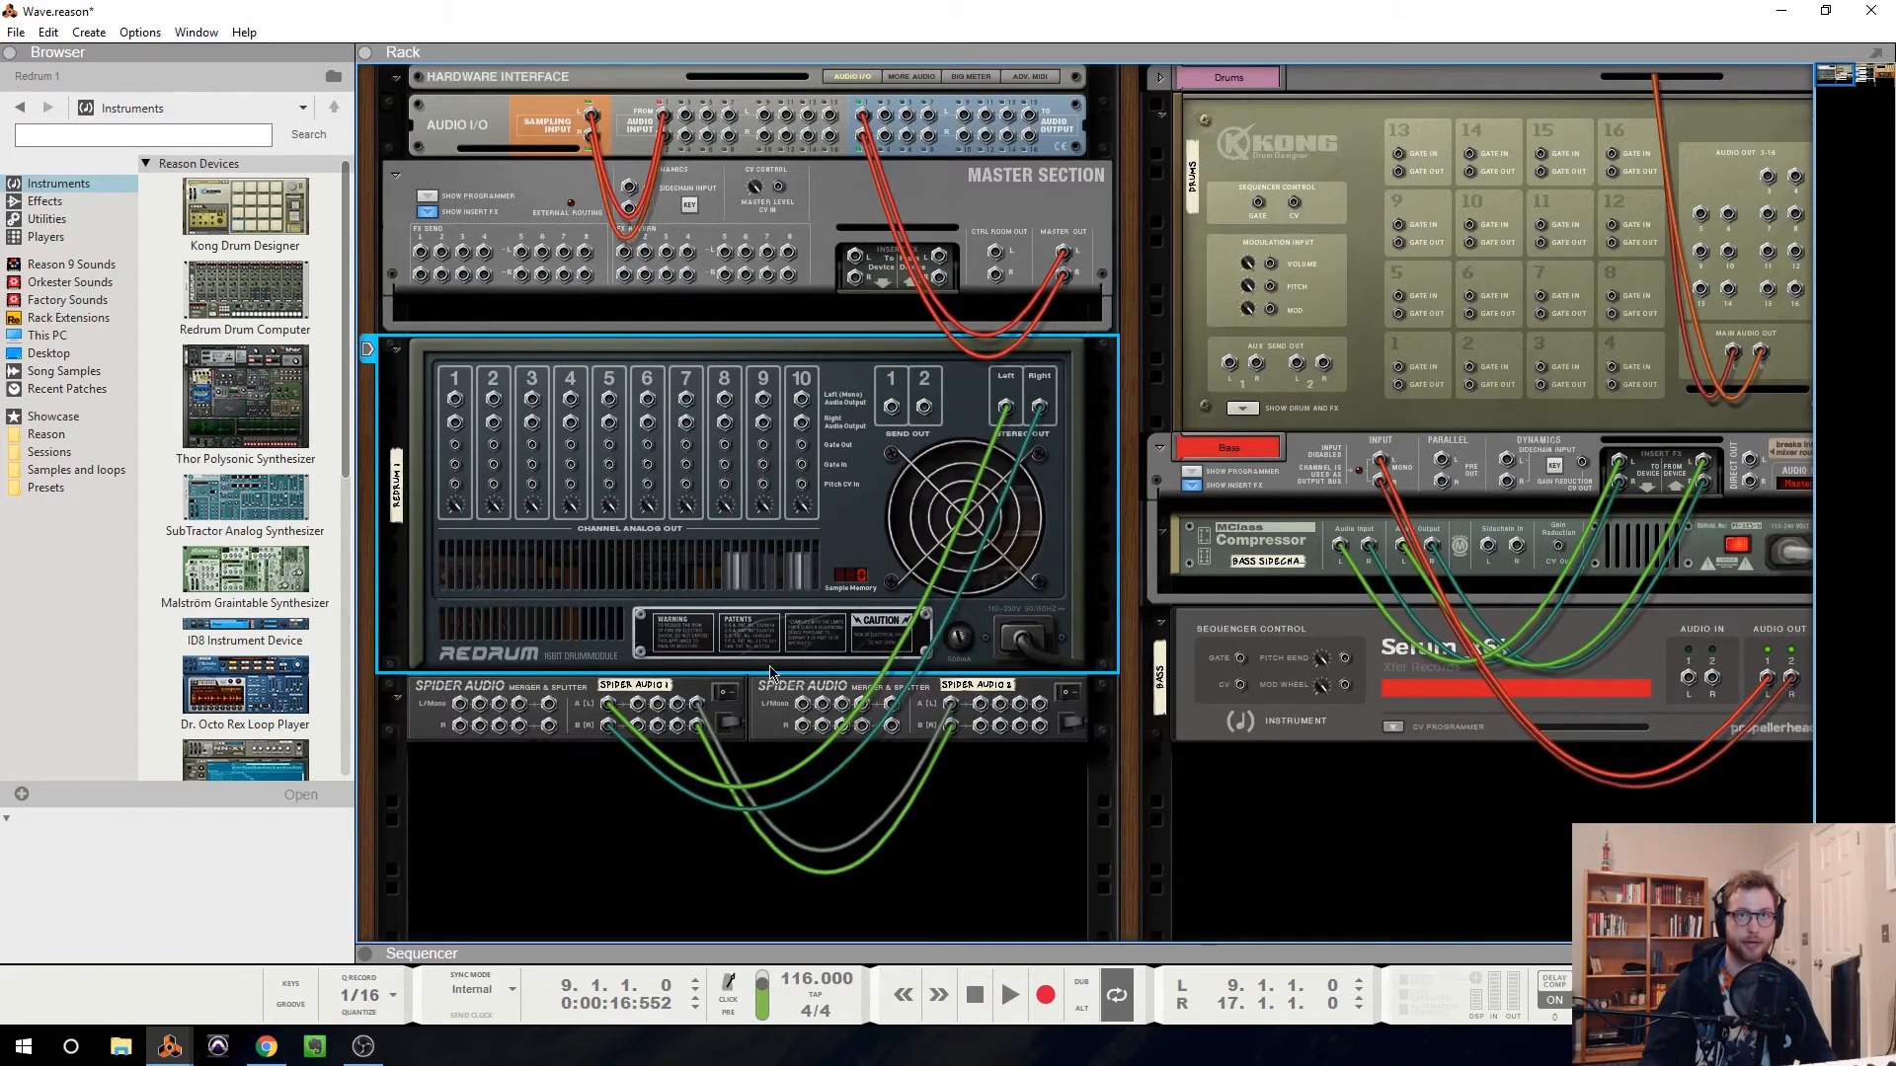
key(Tab)
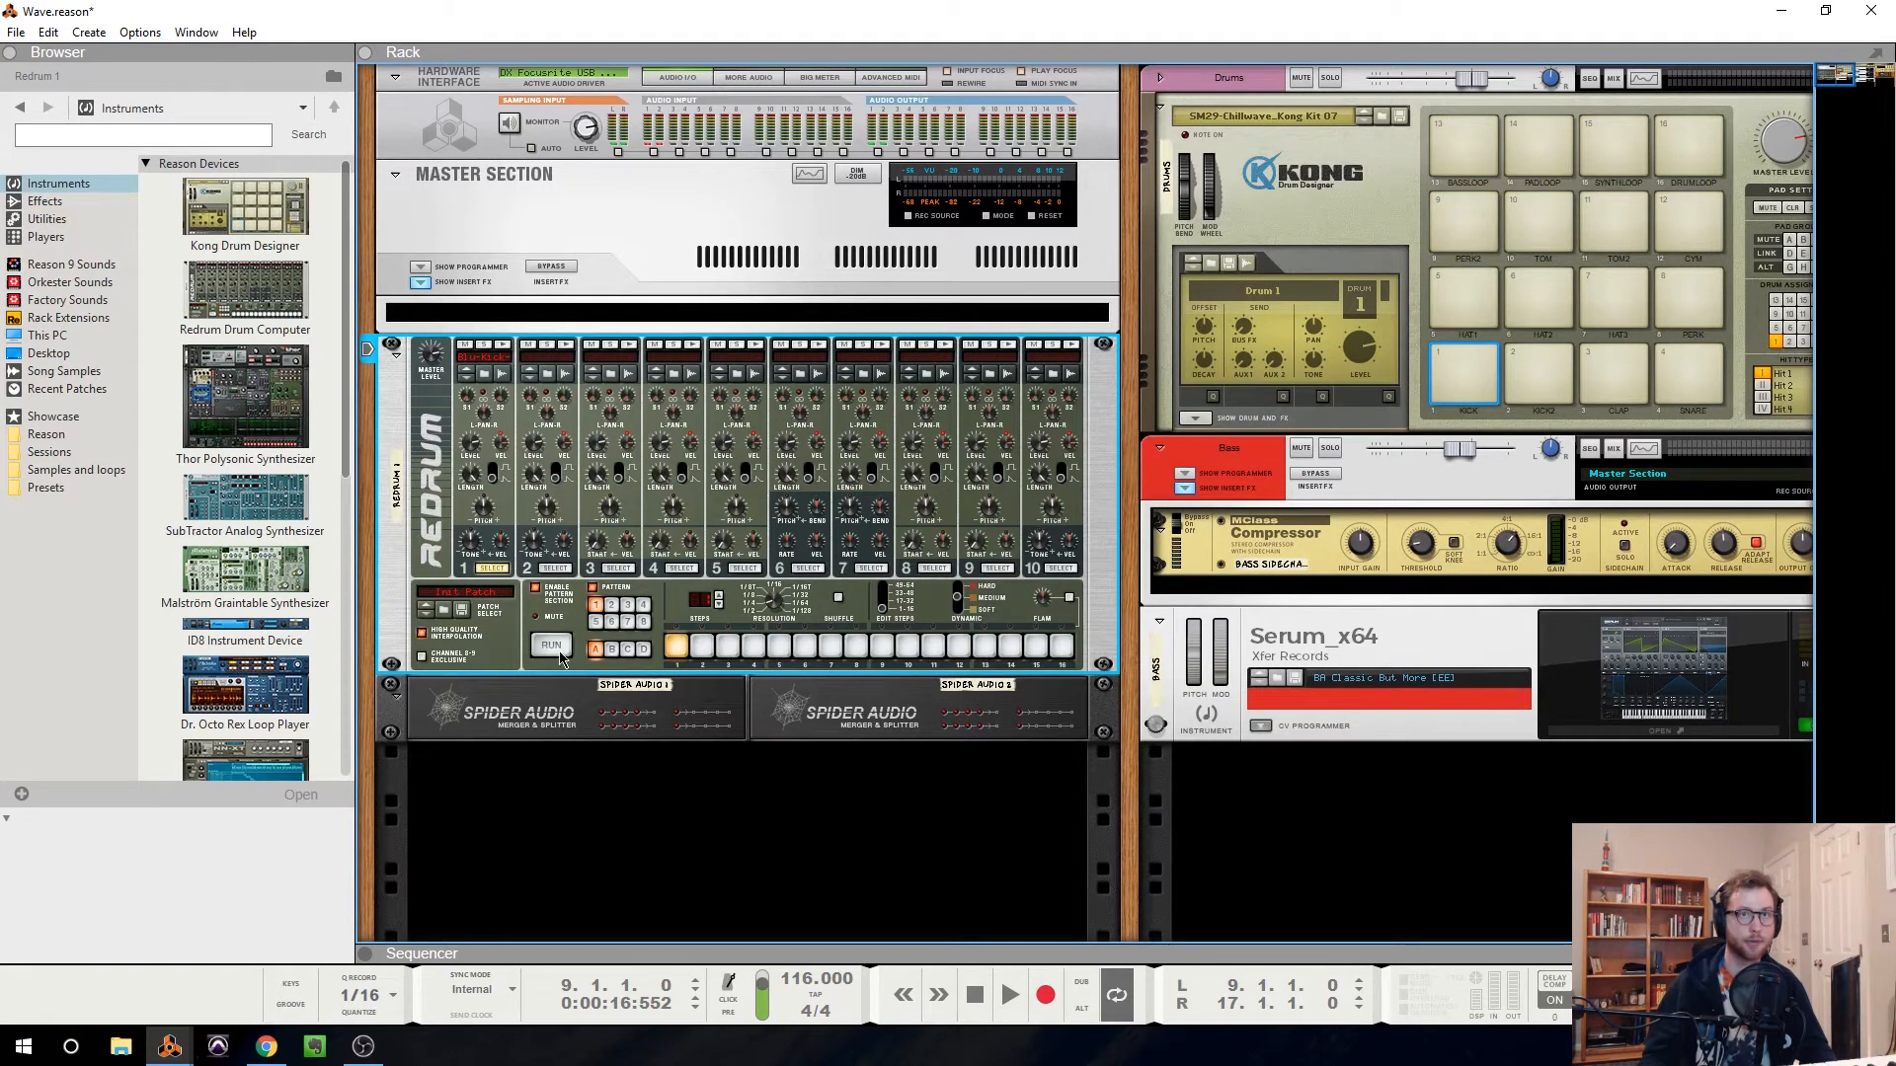
click(670, 855)
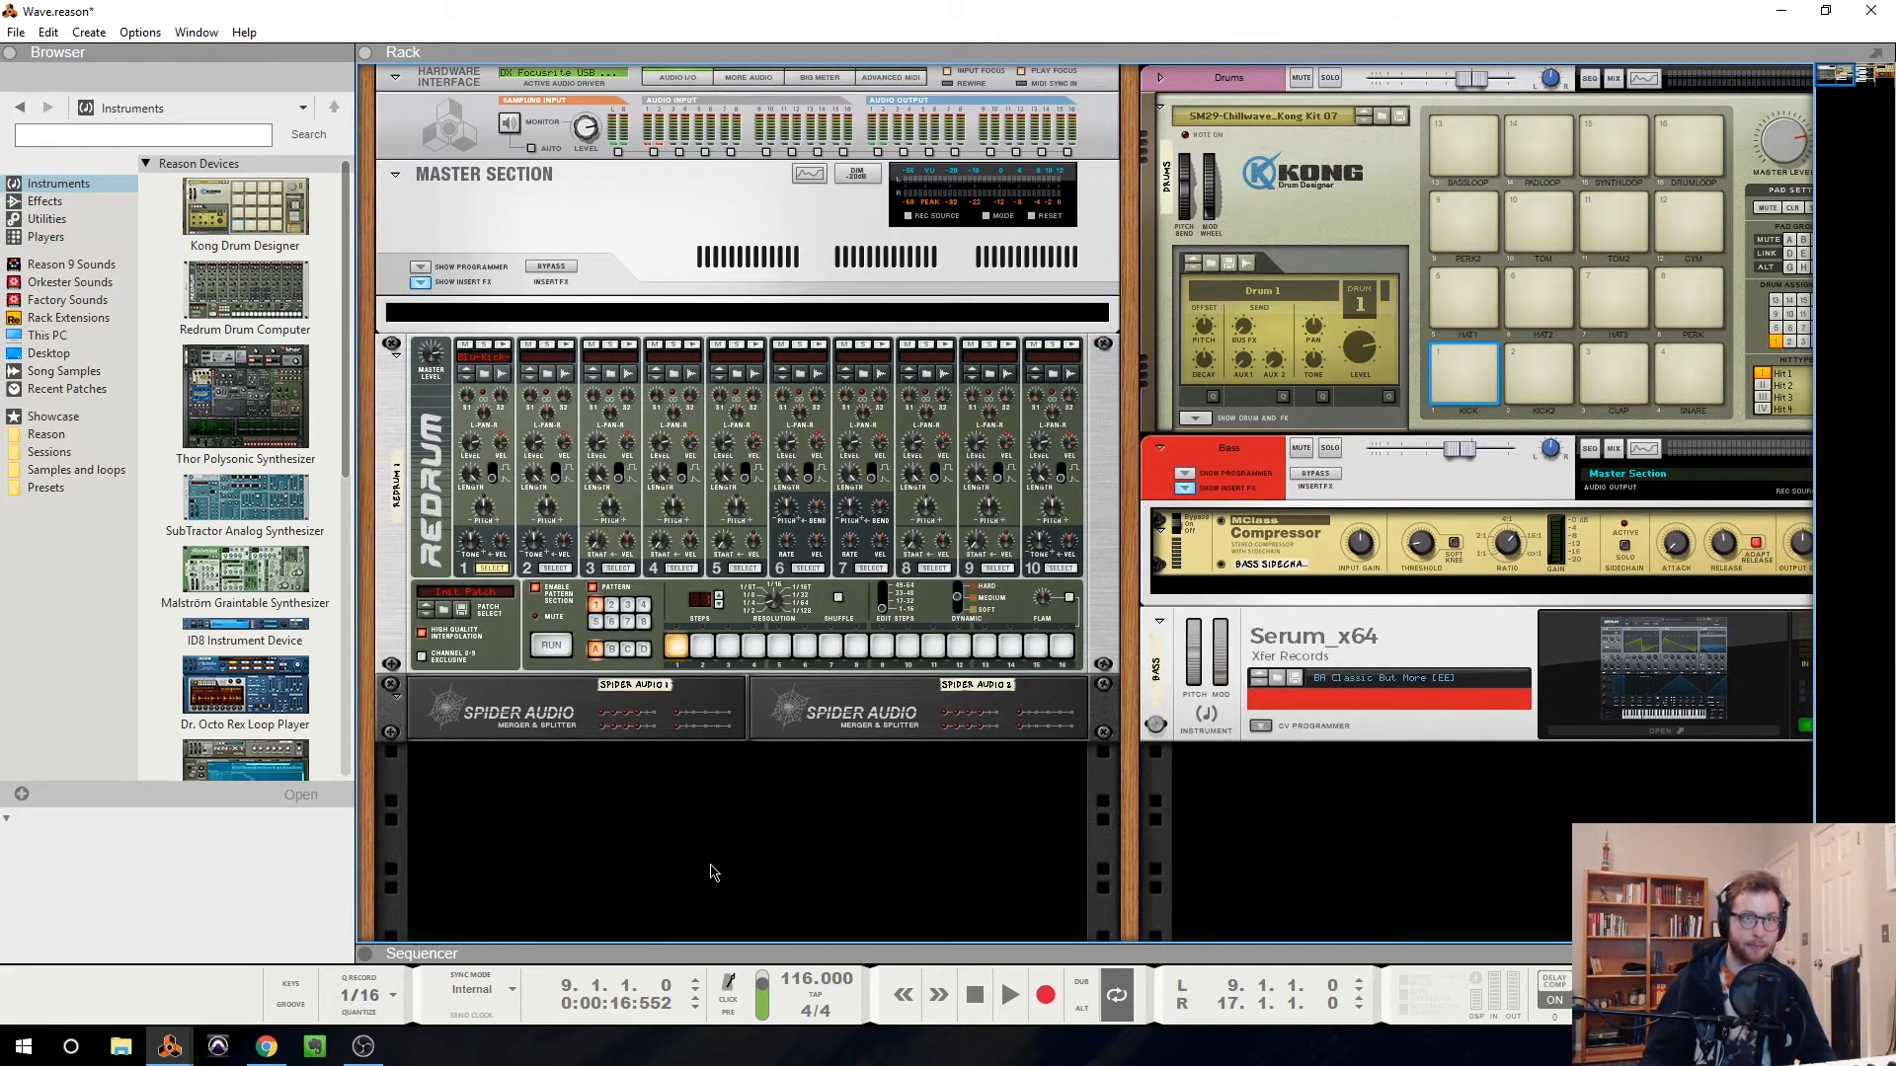
Cable a stereo split output of the first Spider Audio to the sidechain input of the Bass channel's MClass Compressor
key(Tab)
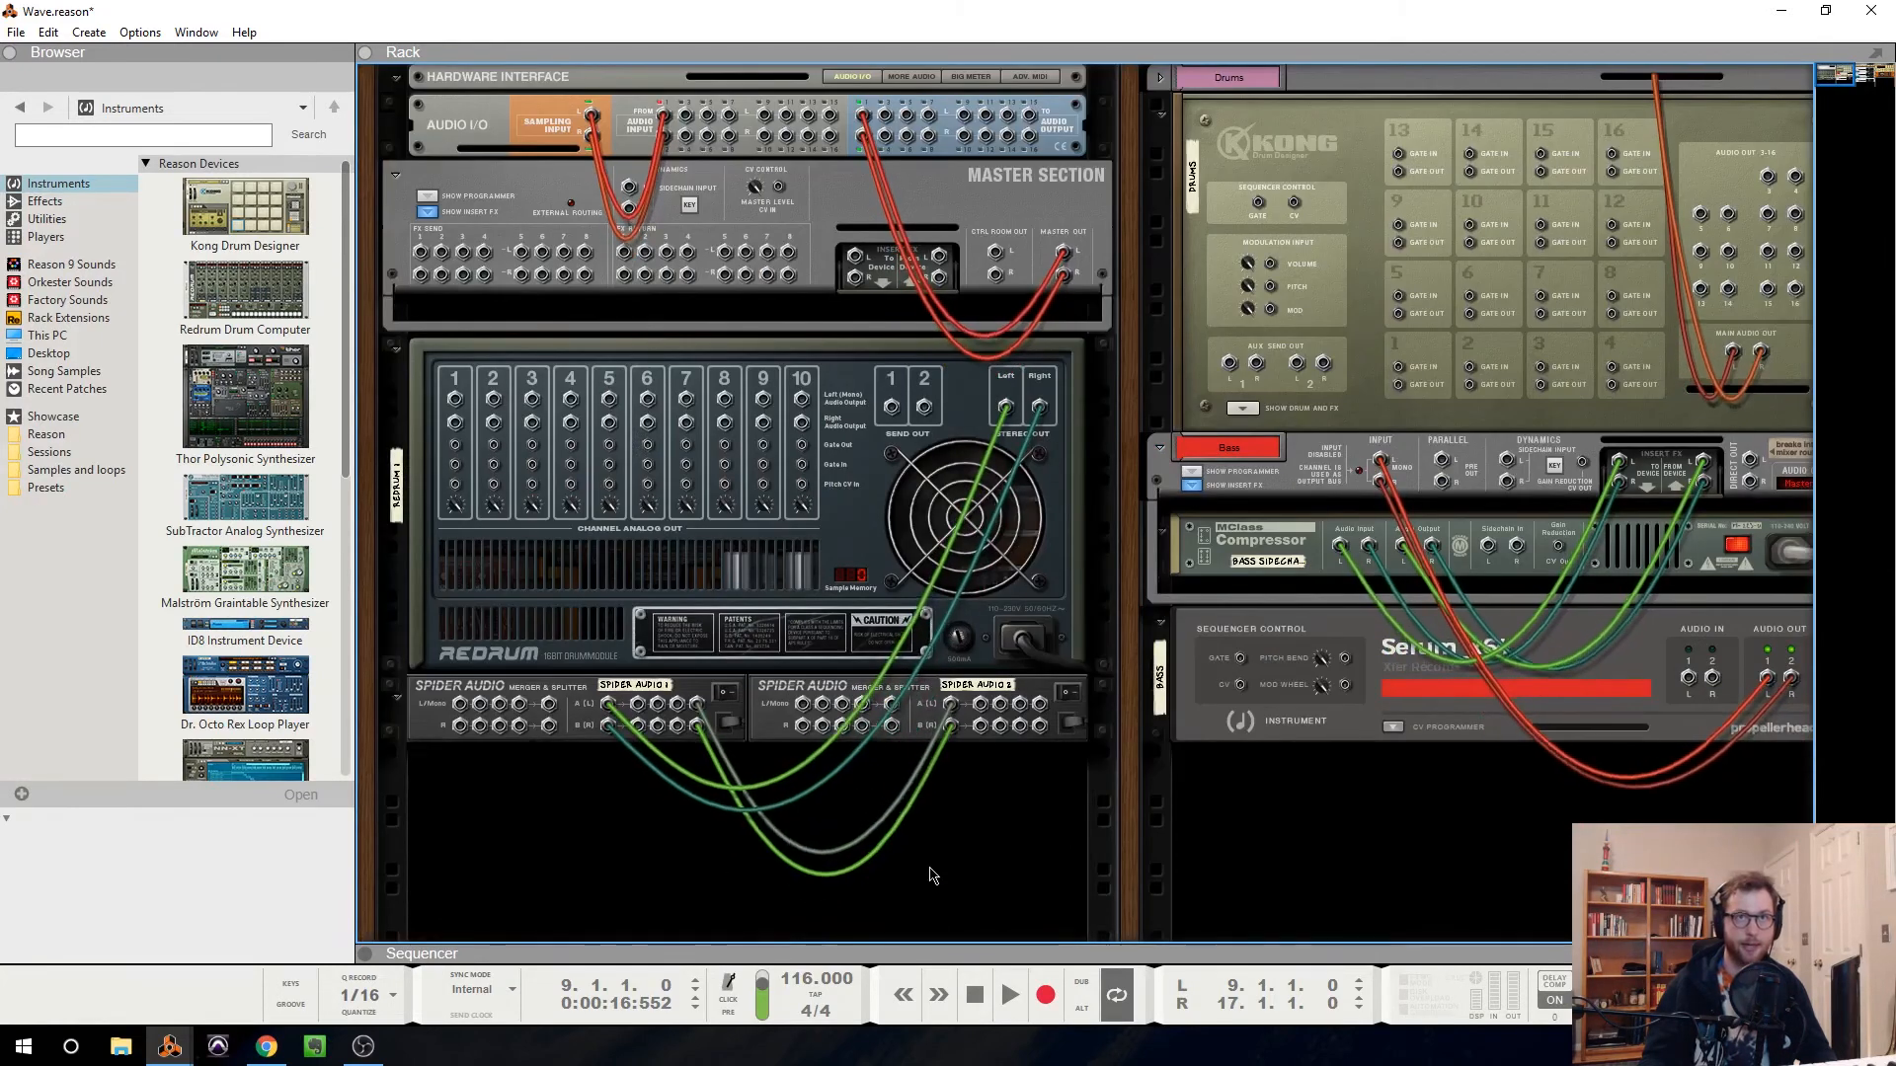
scroll(813, 879, right, 1)
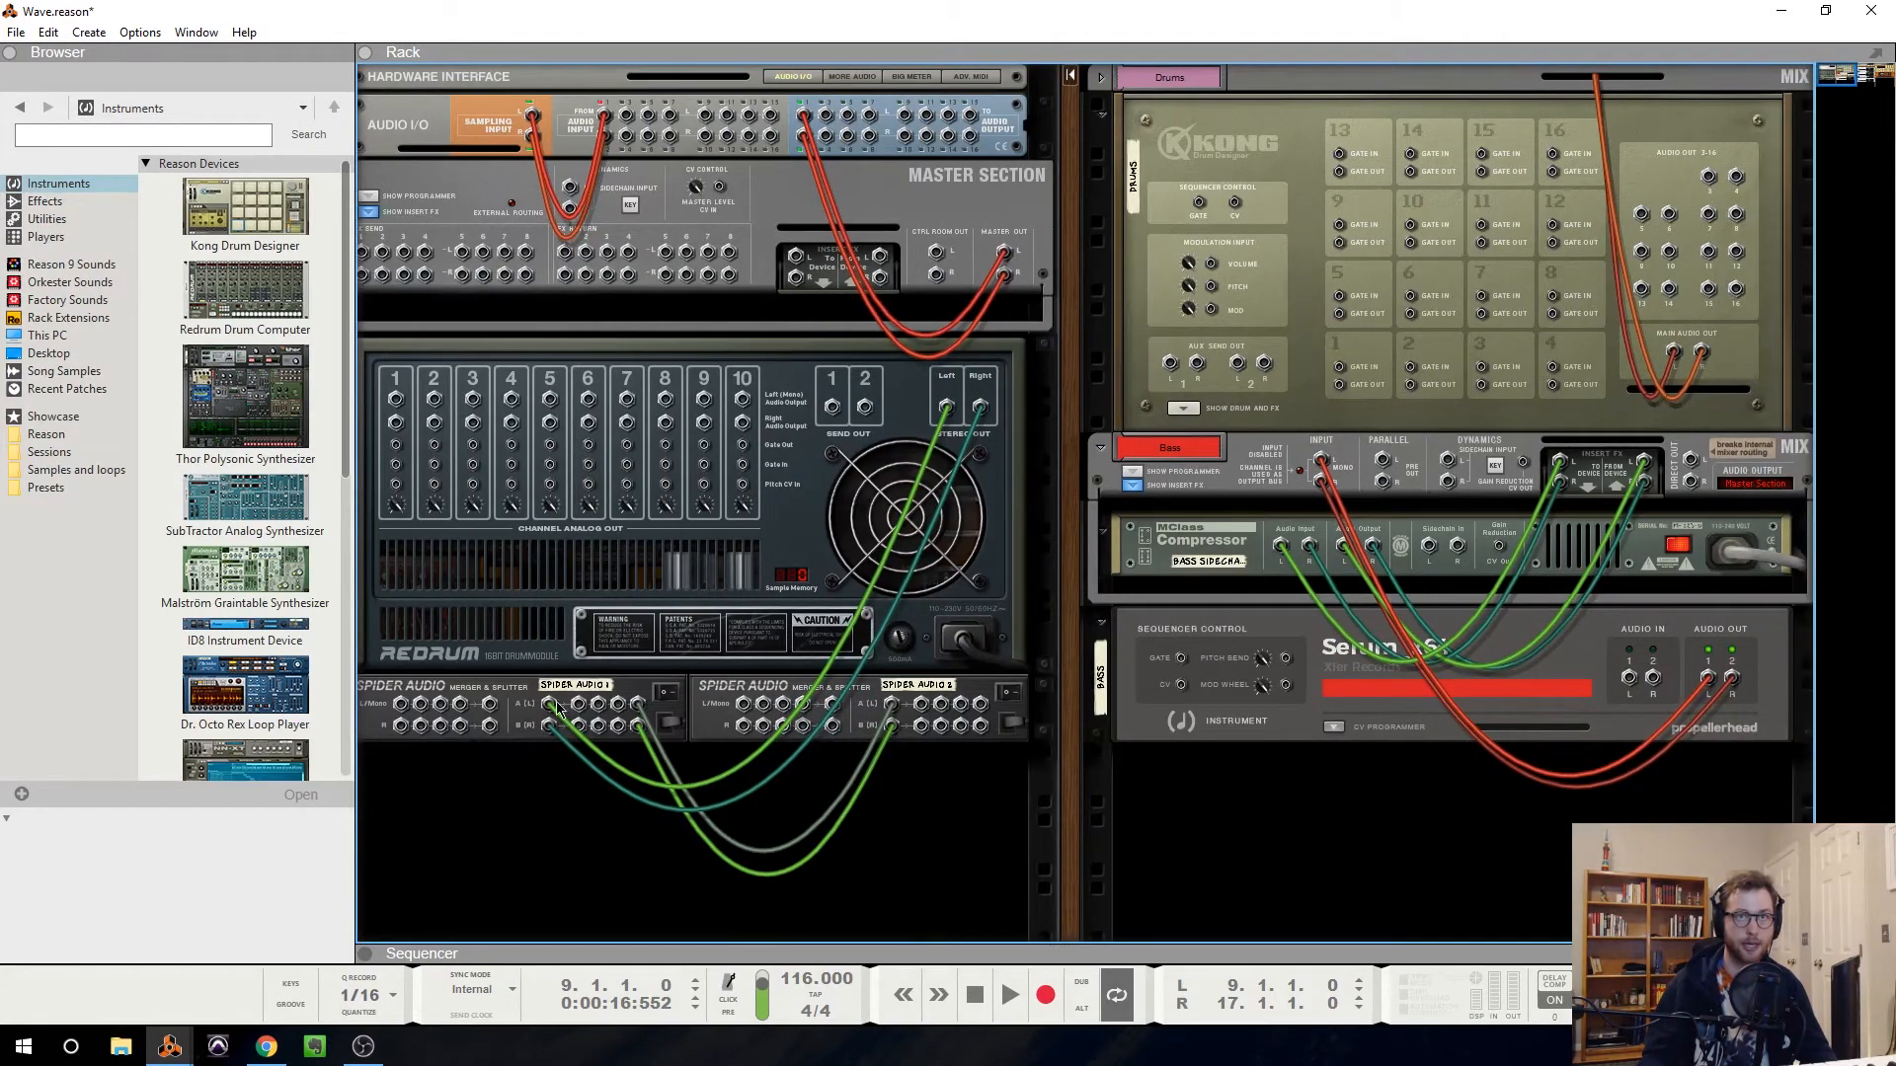
drag(578, 705, 1432, 550)
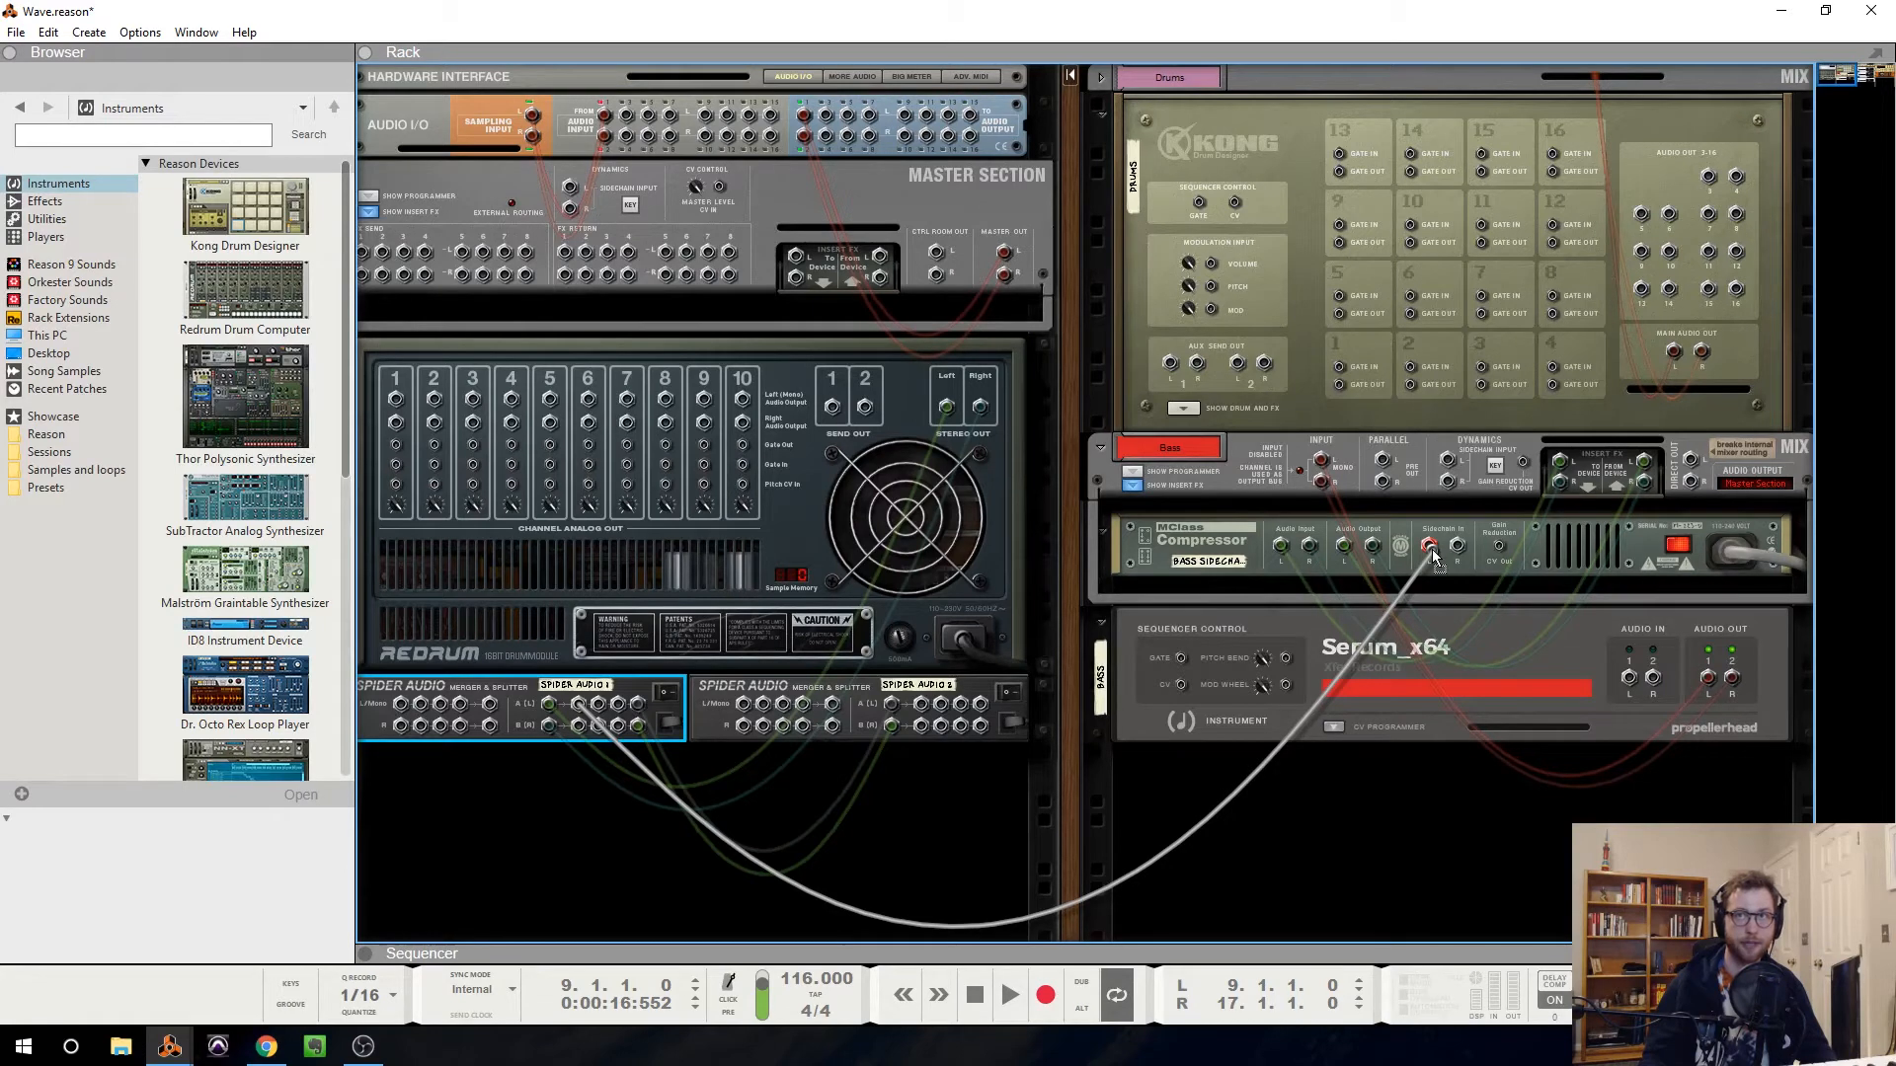
drag(1433, 551, 1431, 549)
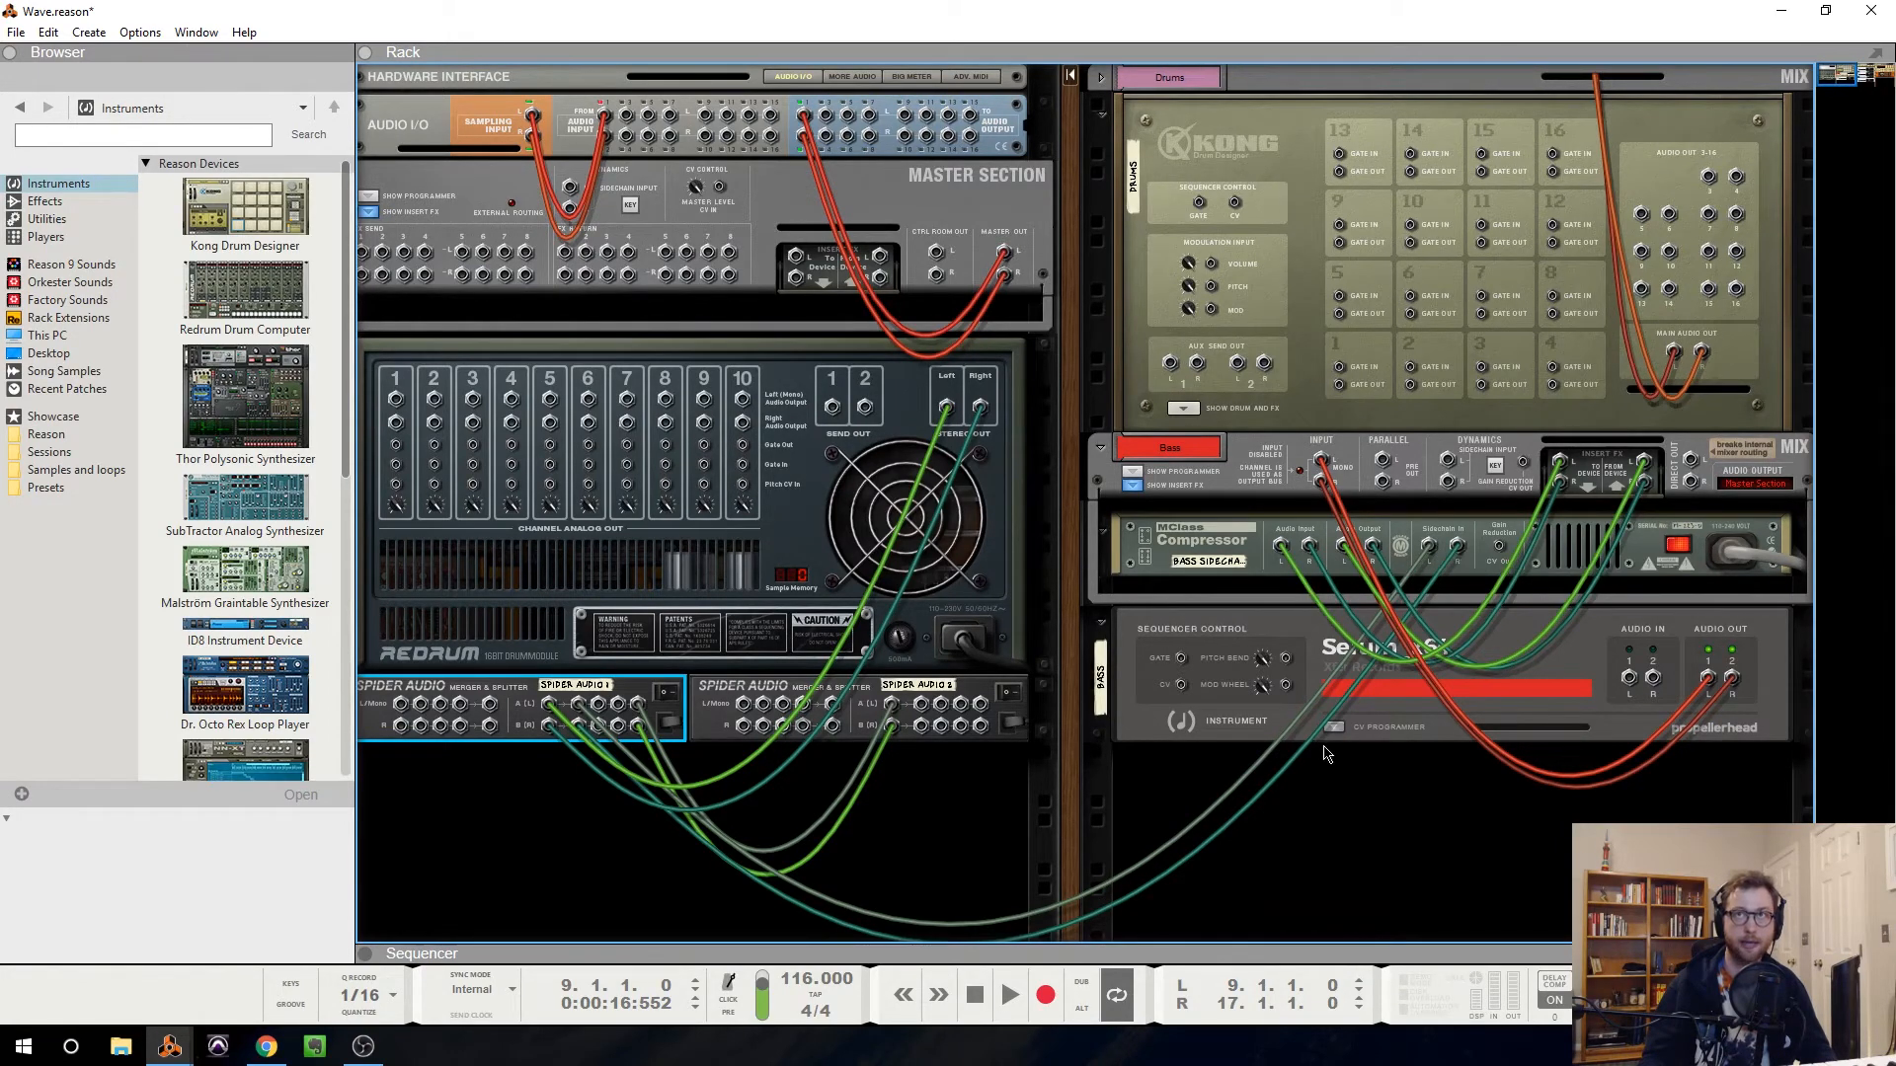
Cable another stereo split output of the first Spider Audio to the sidechain input of the Wave synth channel's MClass Compressor
scroll(1347, 675, right, 3)
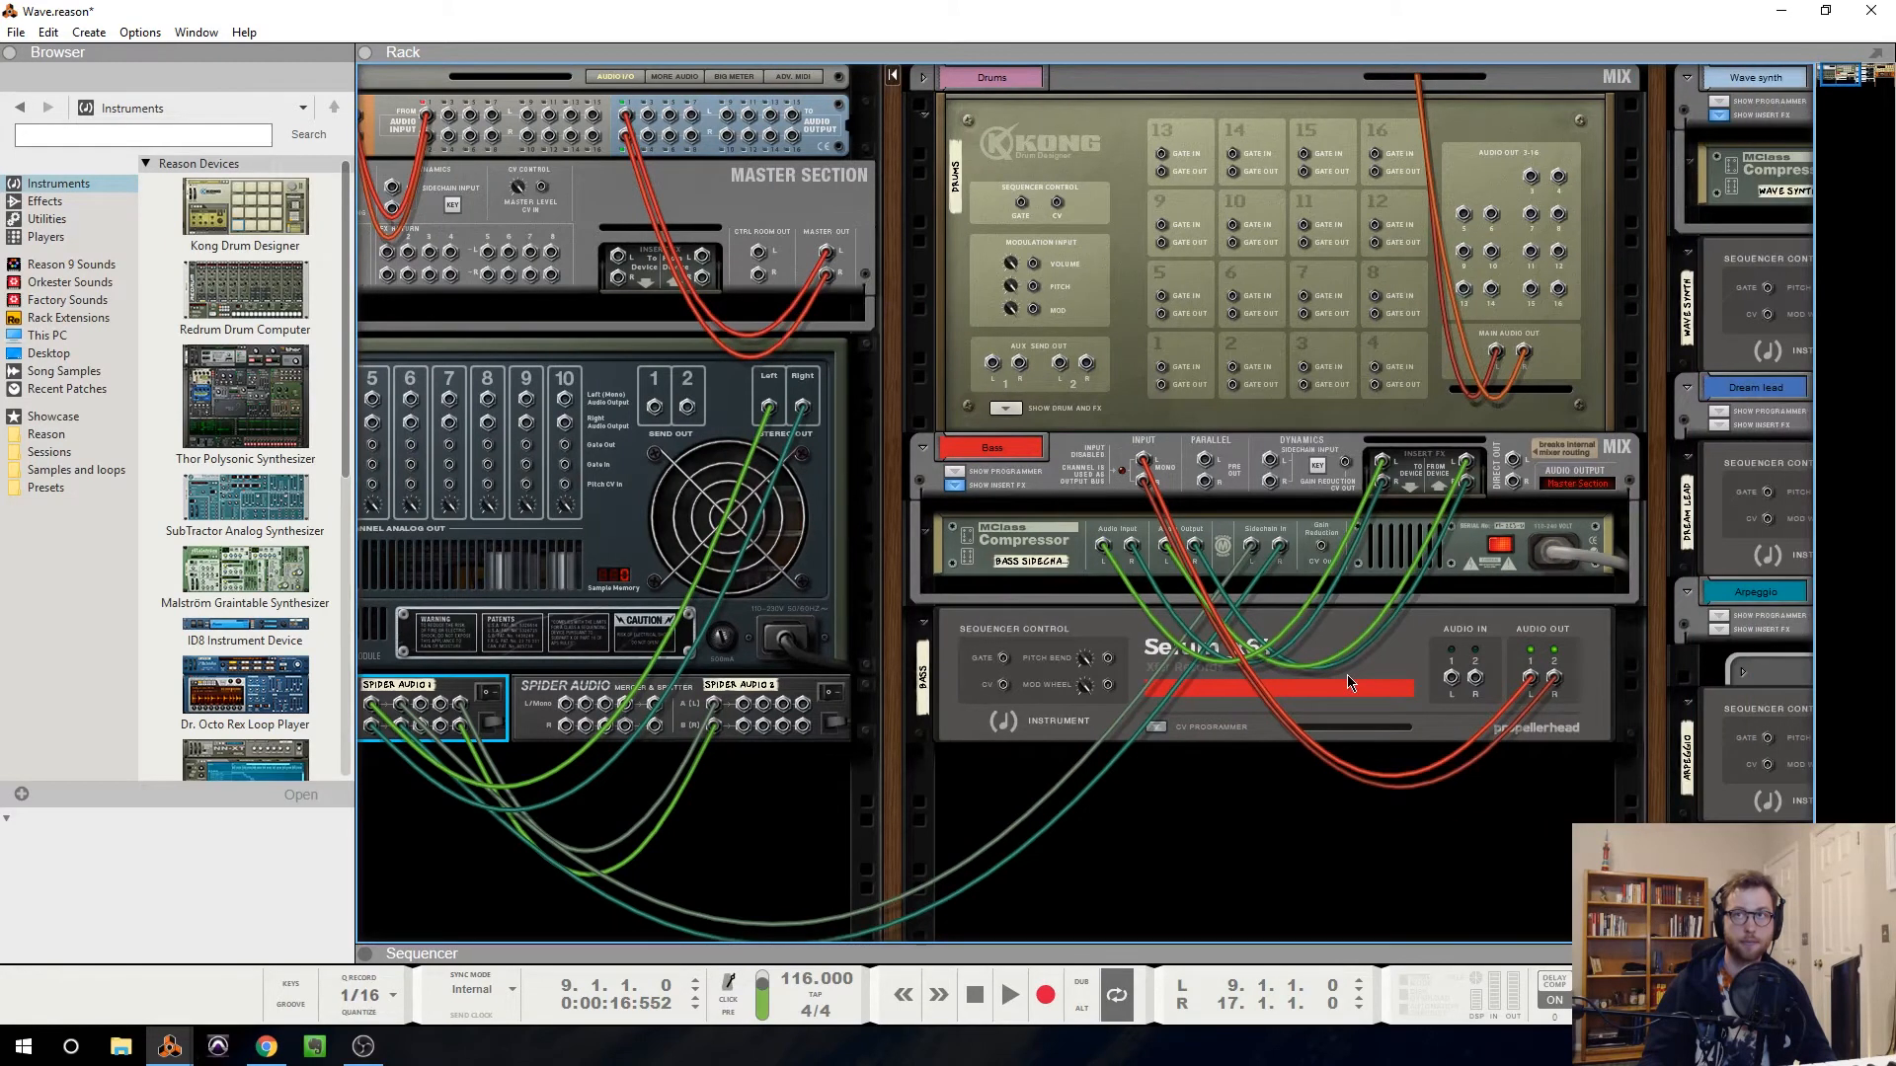
scroll(1348, 676, right, 10)
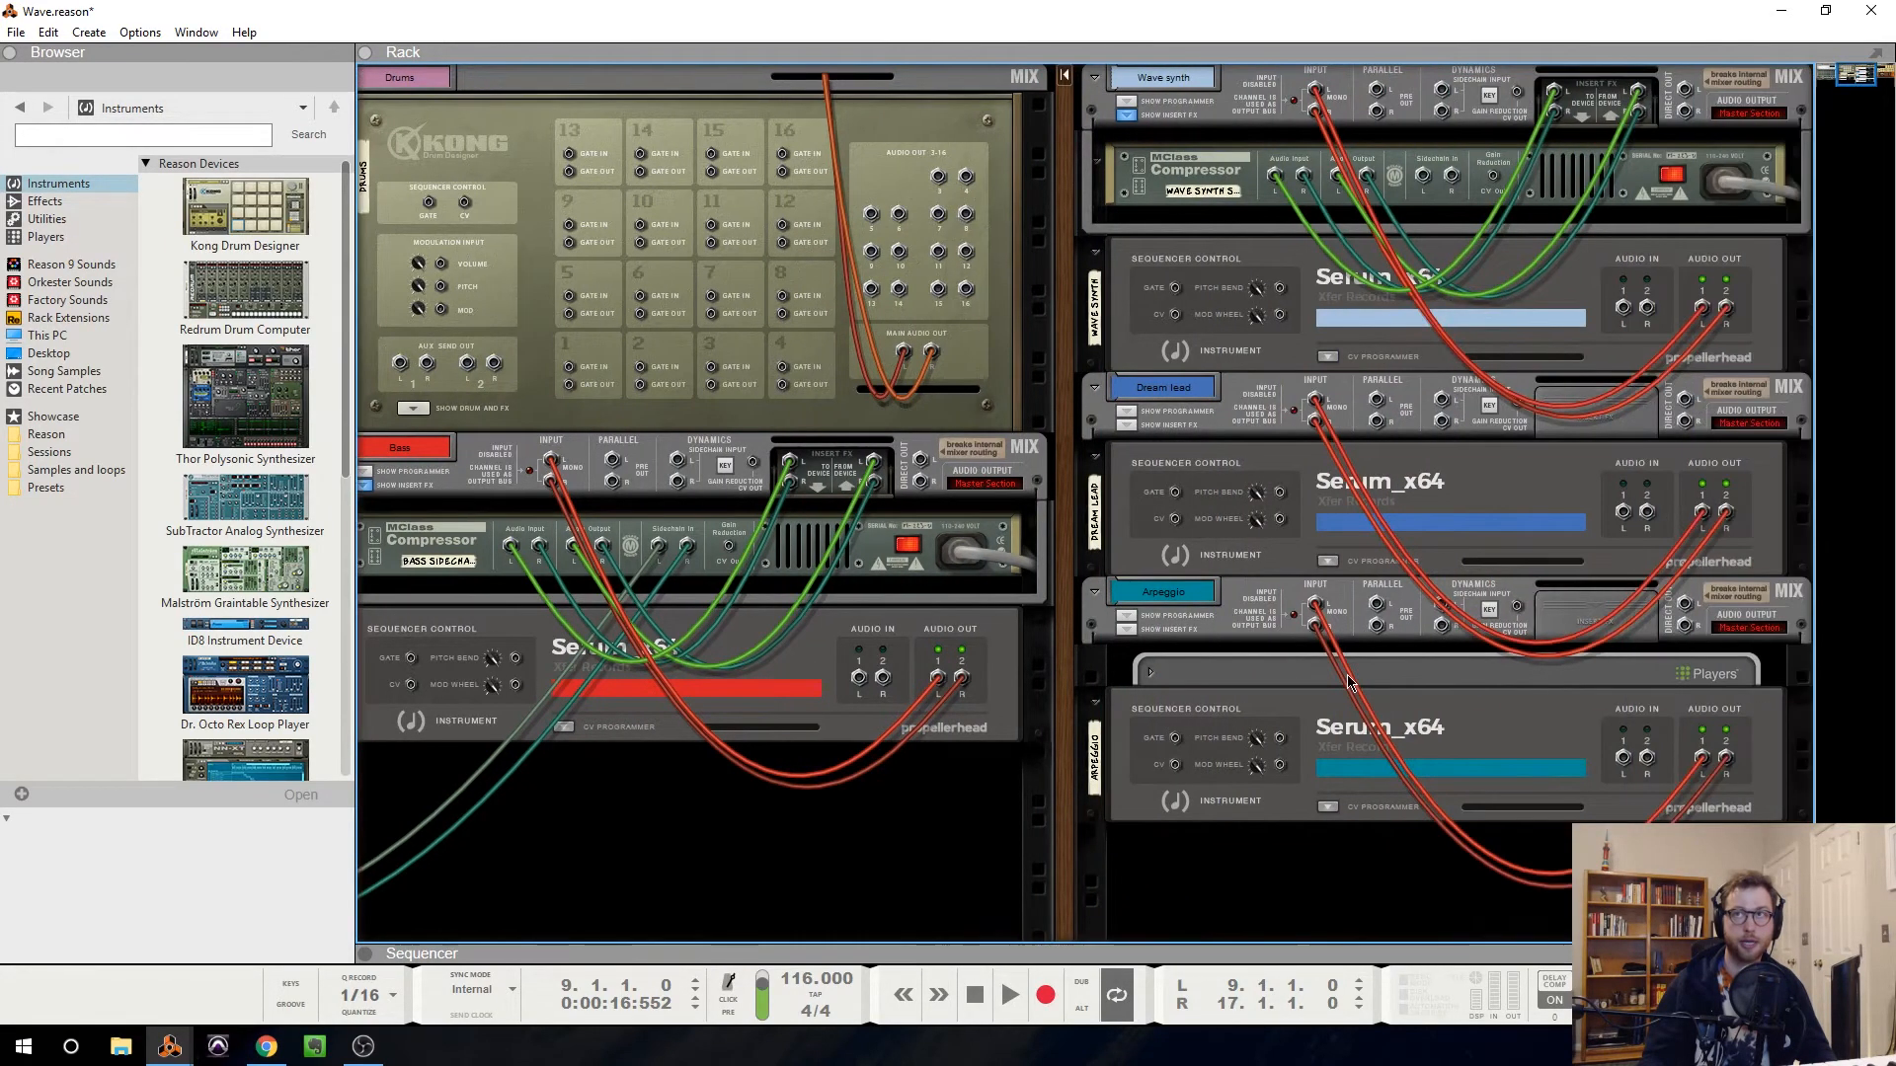
scroll(1348, 681, right, 1)
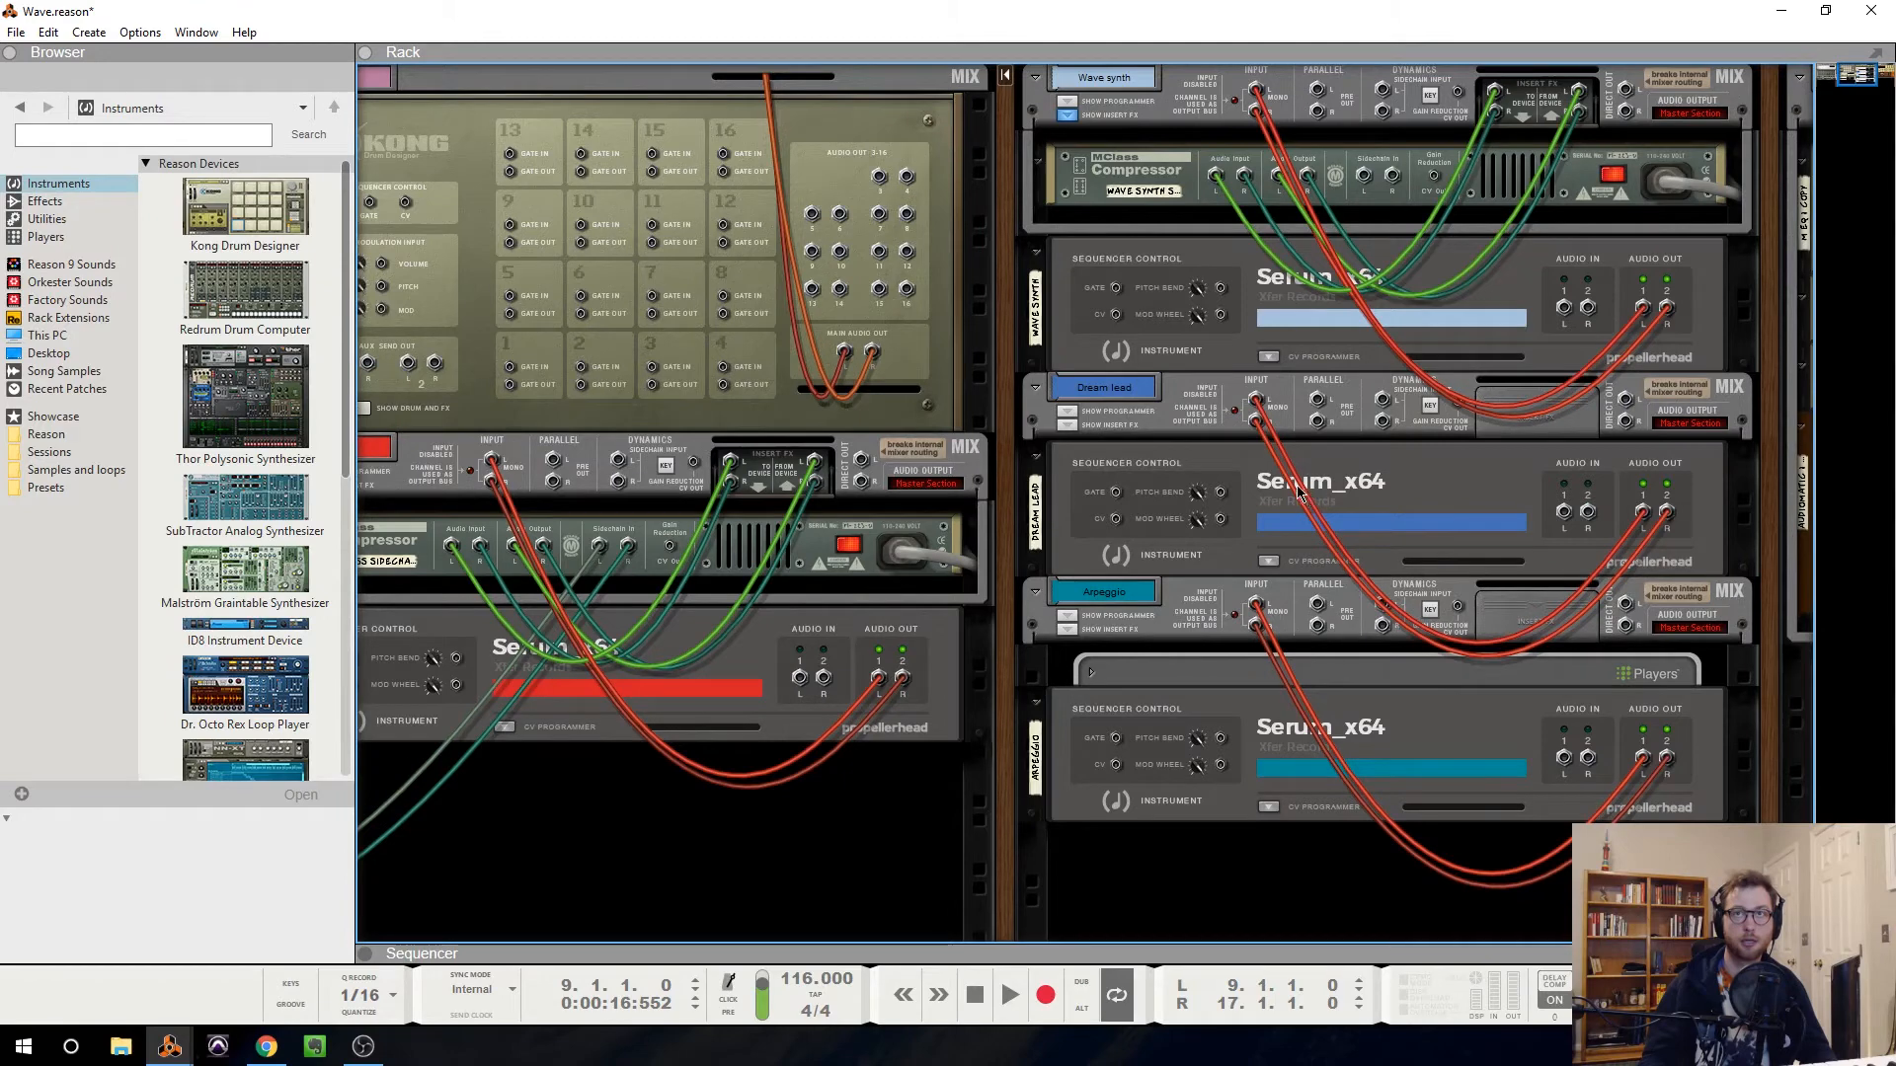
scroll(1067, 610, left, 11)
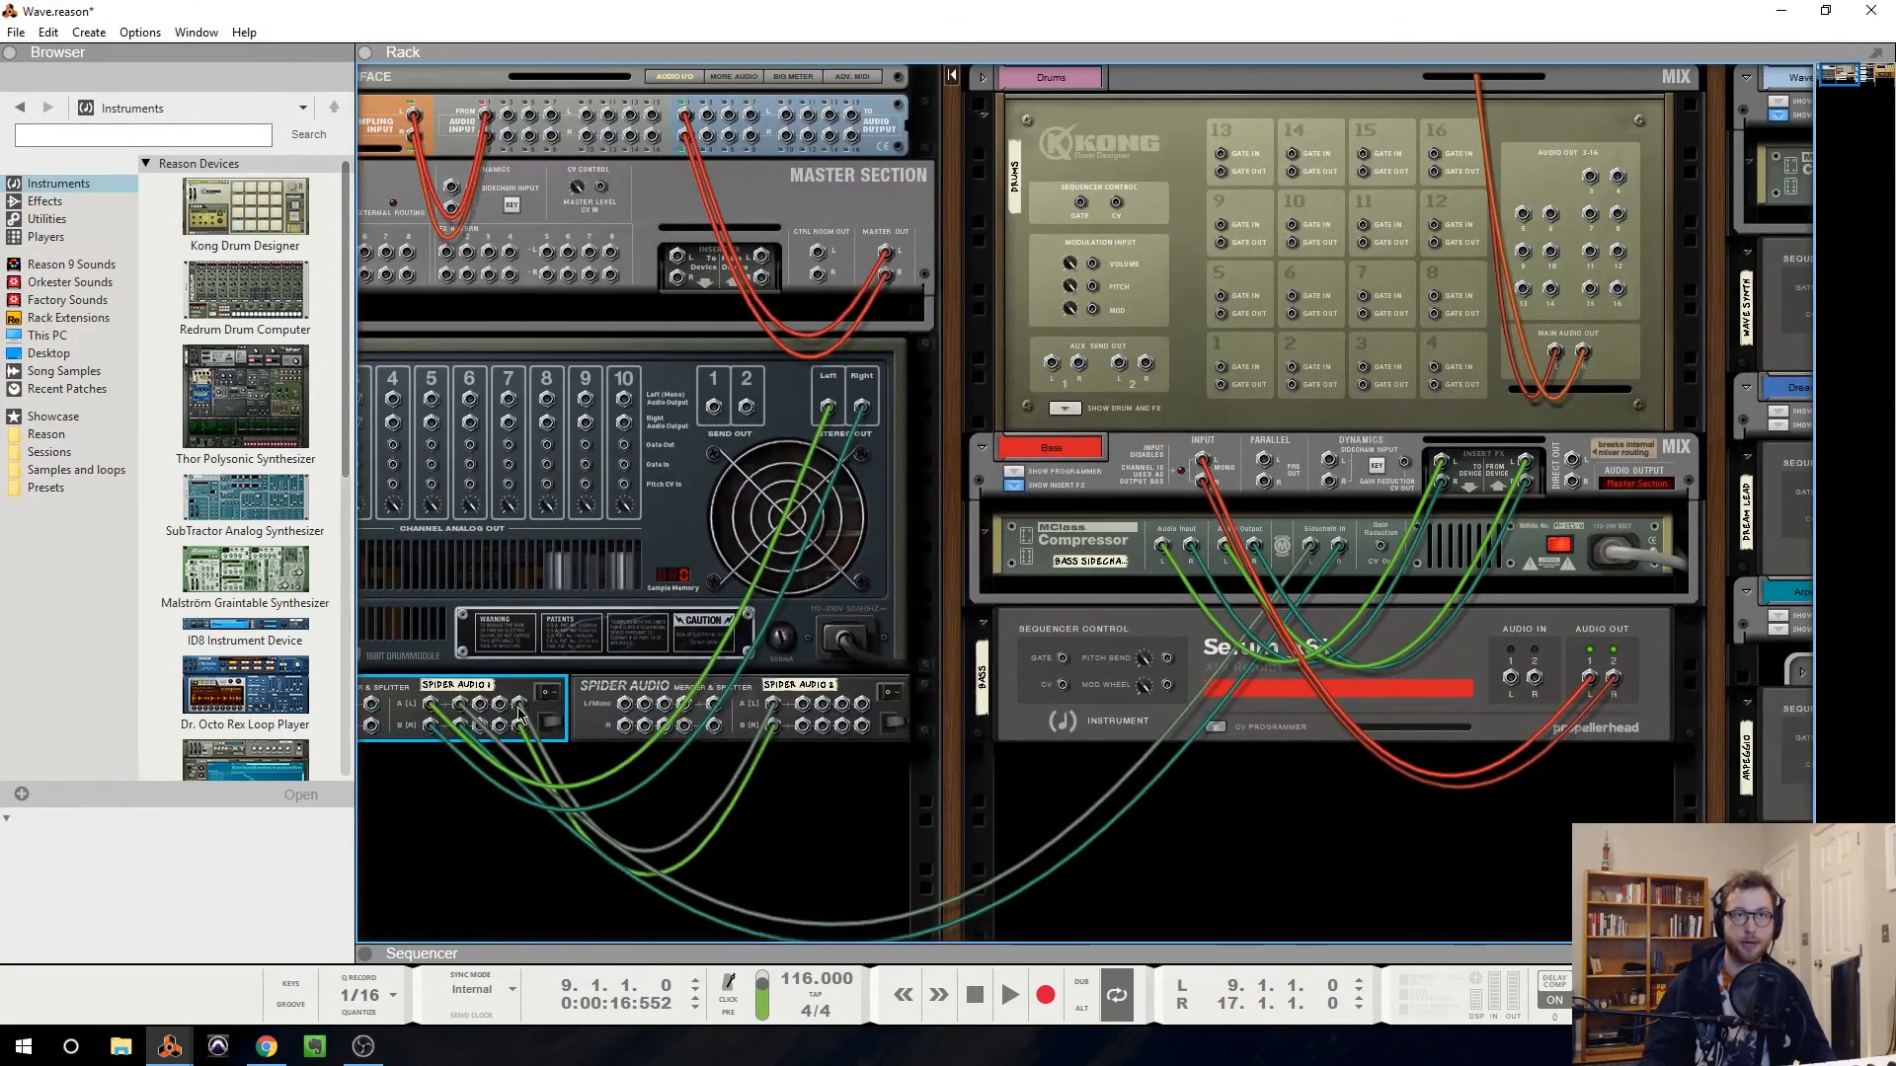
drag(480, 704, 1486, 185)
scroll(997, 696, right, 8)
scroll(1554, 227, right, 2)
scroll(1516, 674, left, 6)
key(Tab)
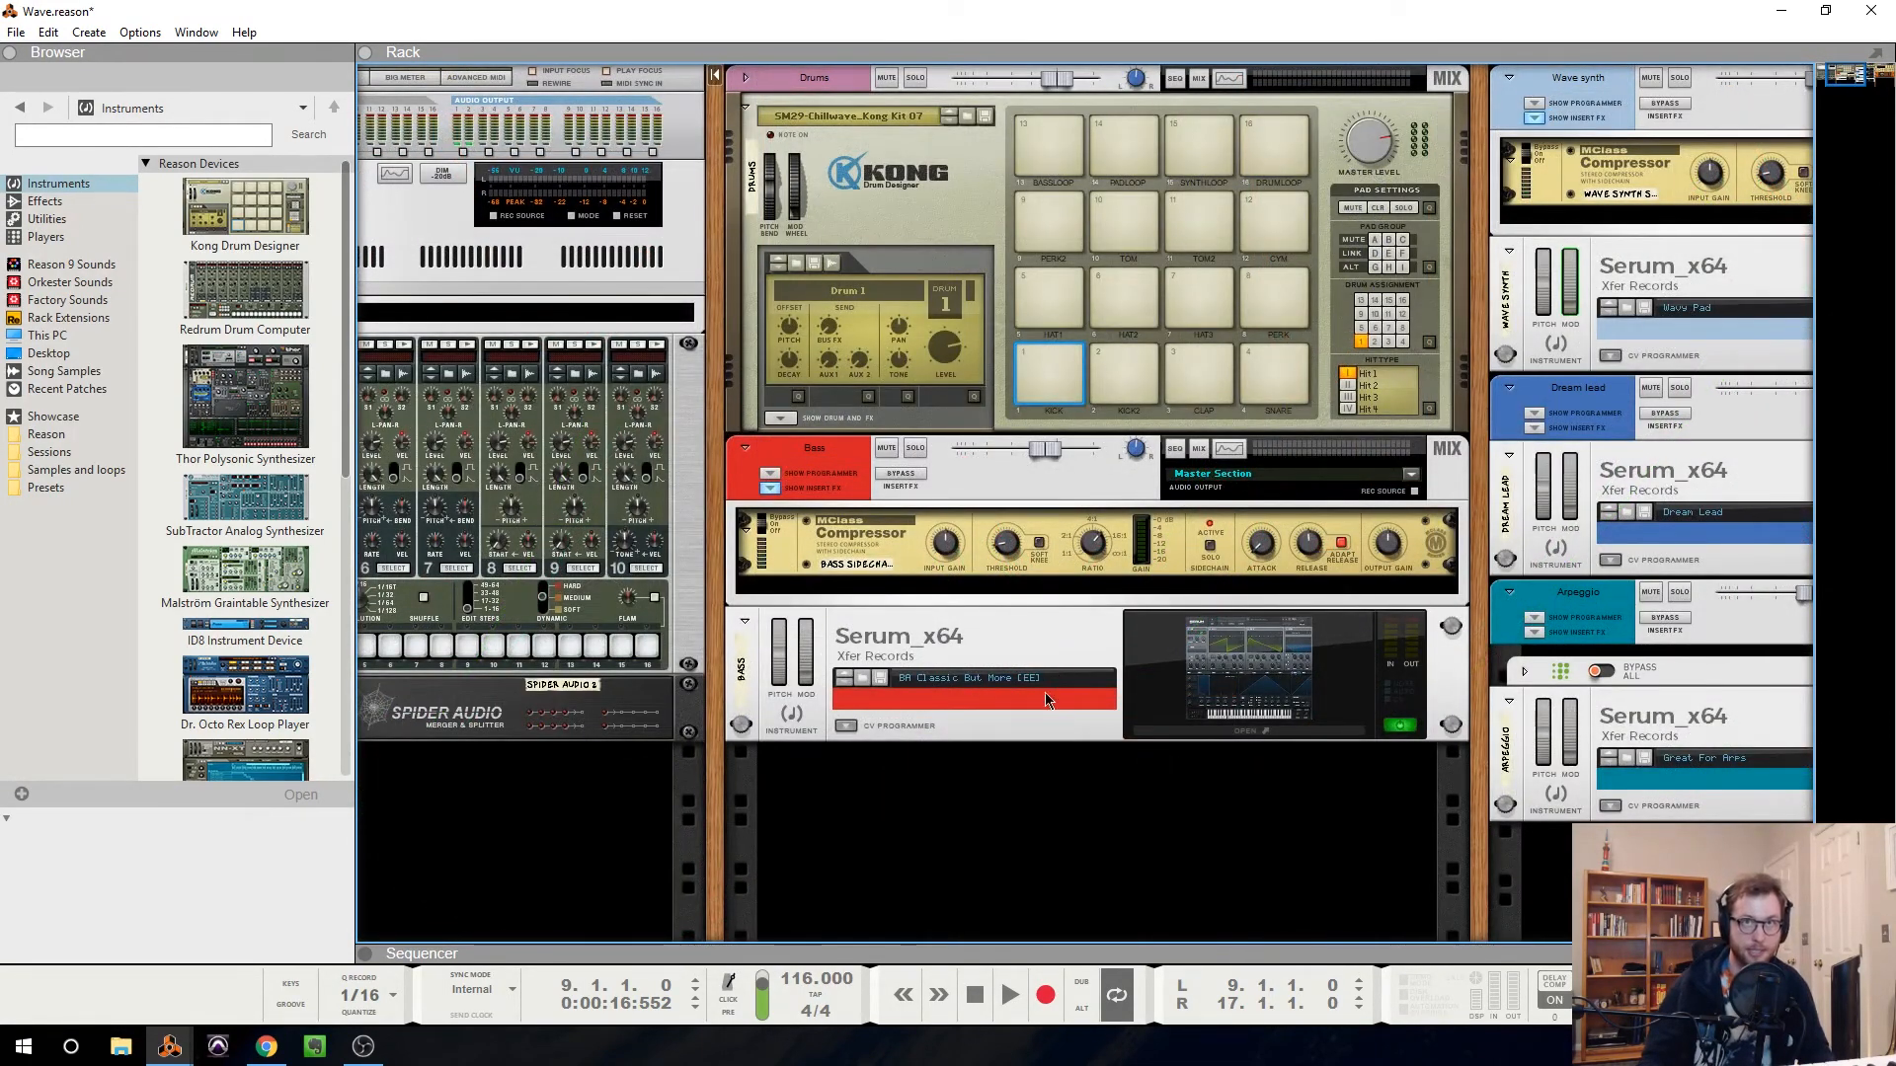
Review the Redrum, both Spider Audio splitters and their rear cabling, and the Bass and Wave synth compressors, including the bass compressor's release setting
scroll(1047, 699, left, 7)
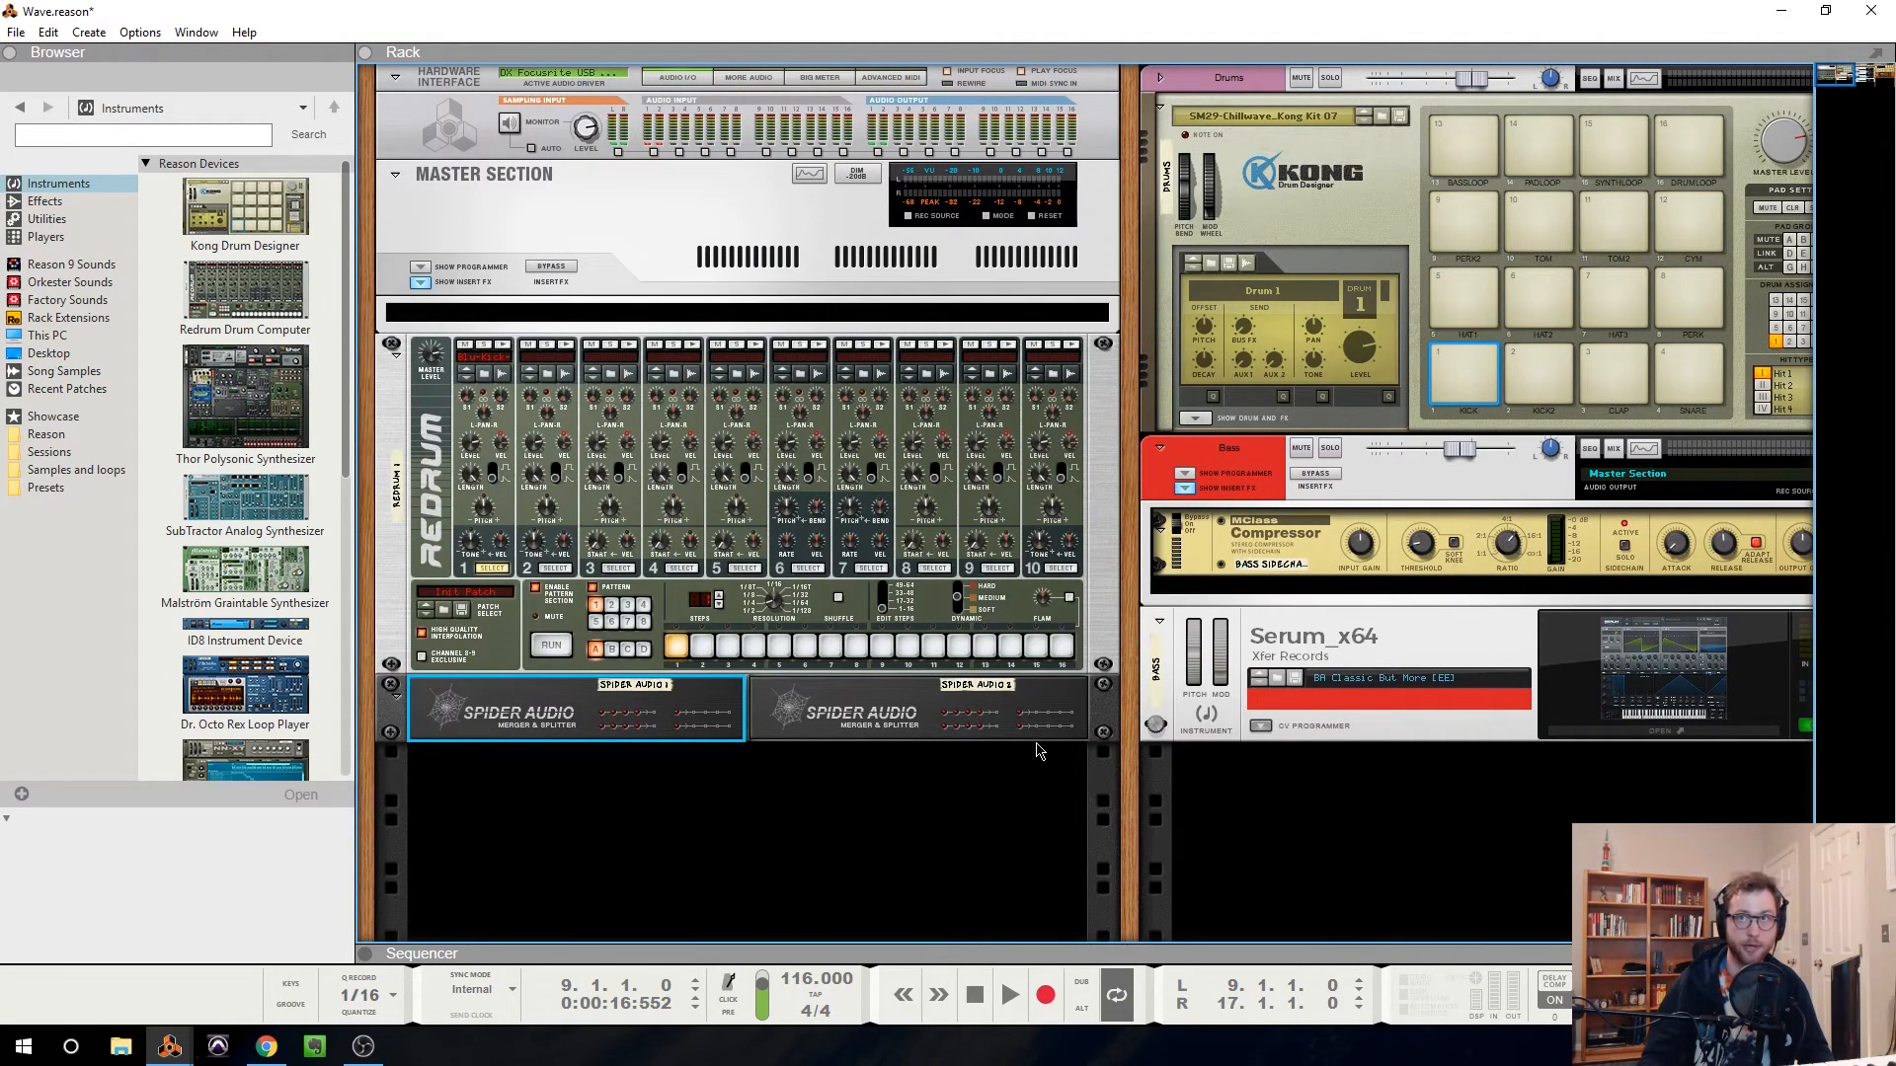
scroll(1038, 752, right, 2)
scroll(1066, 735, left, 2)
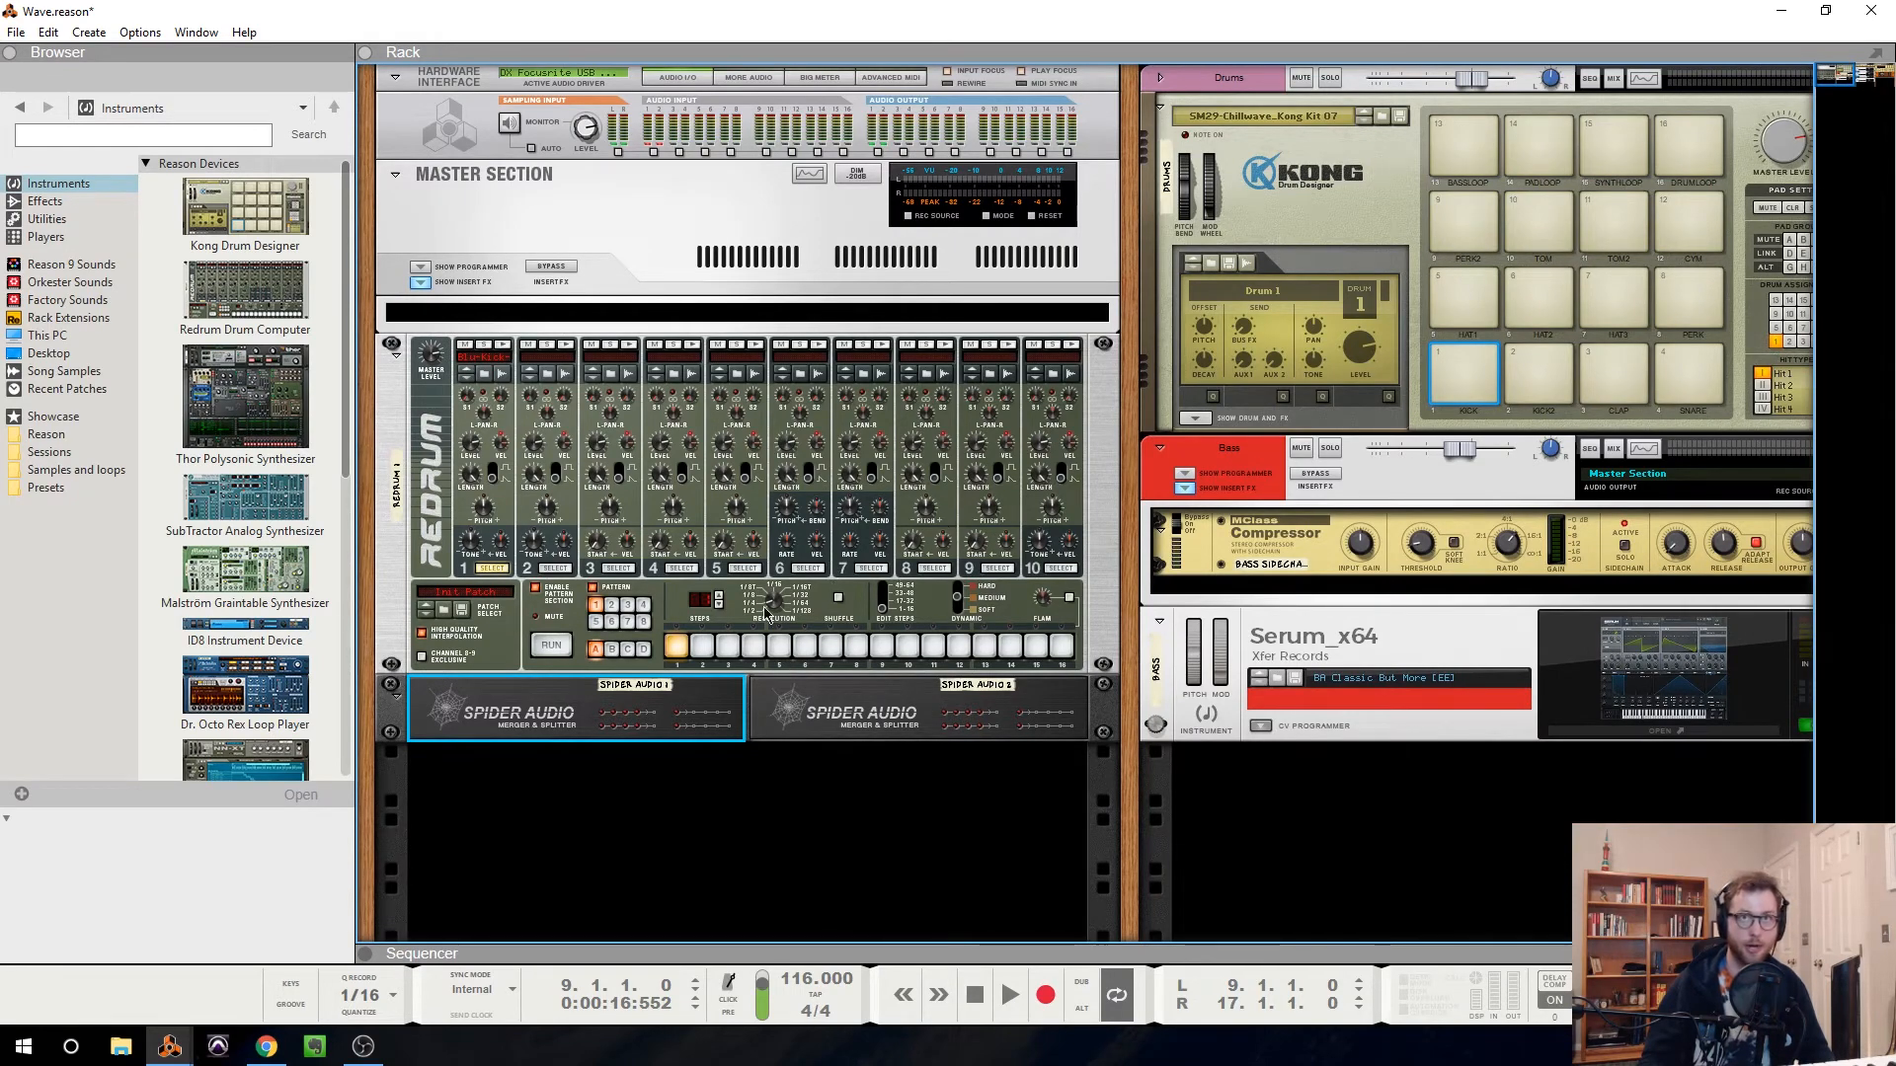
key(Tab)
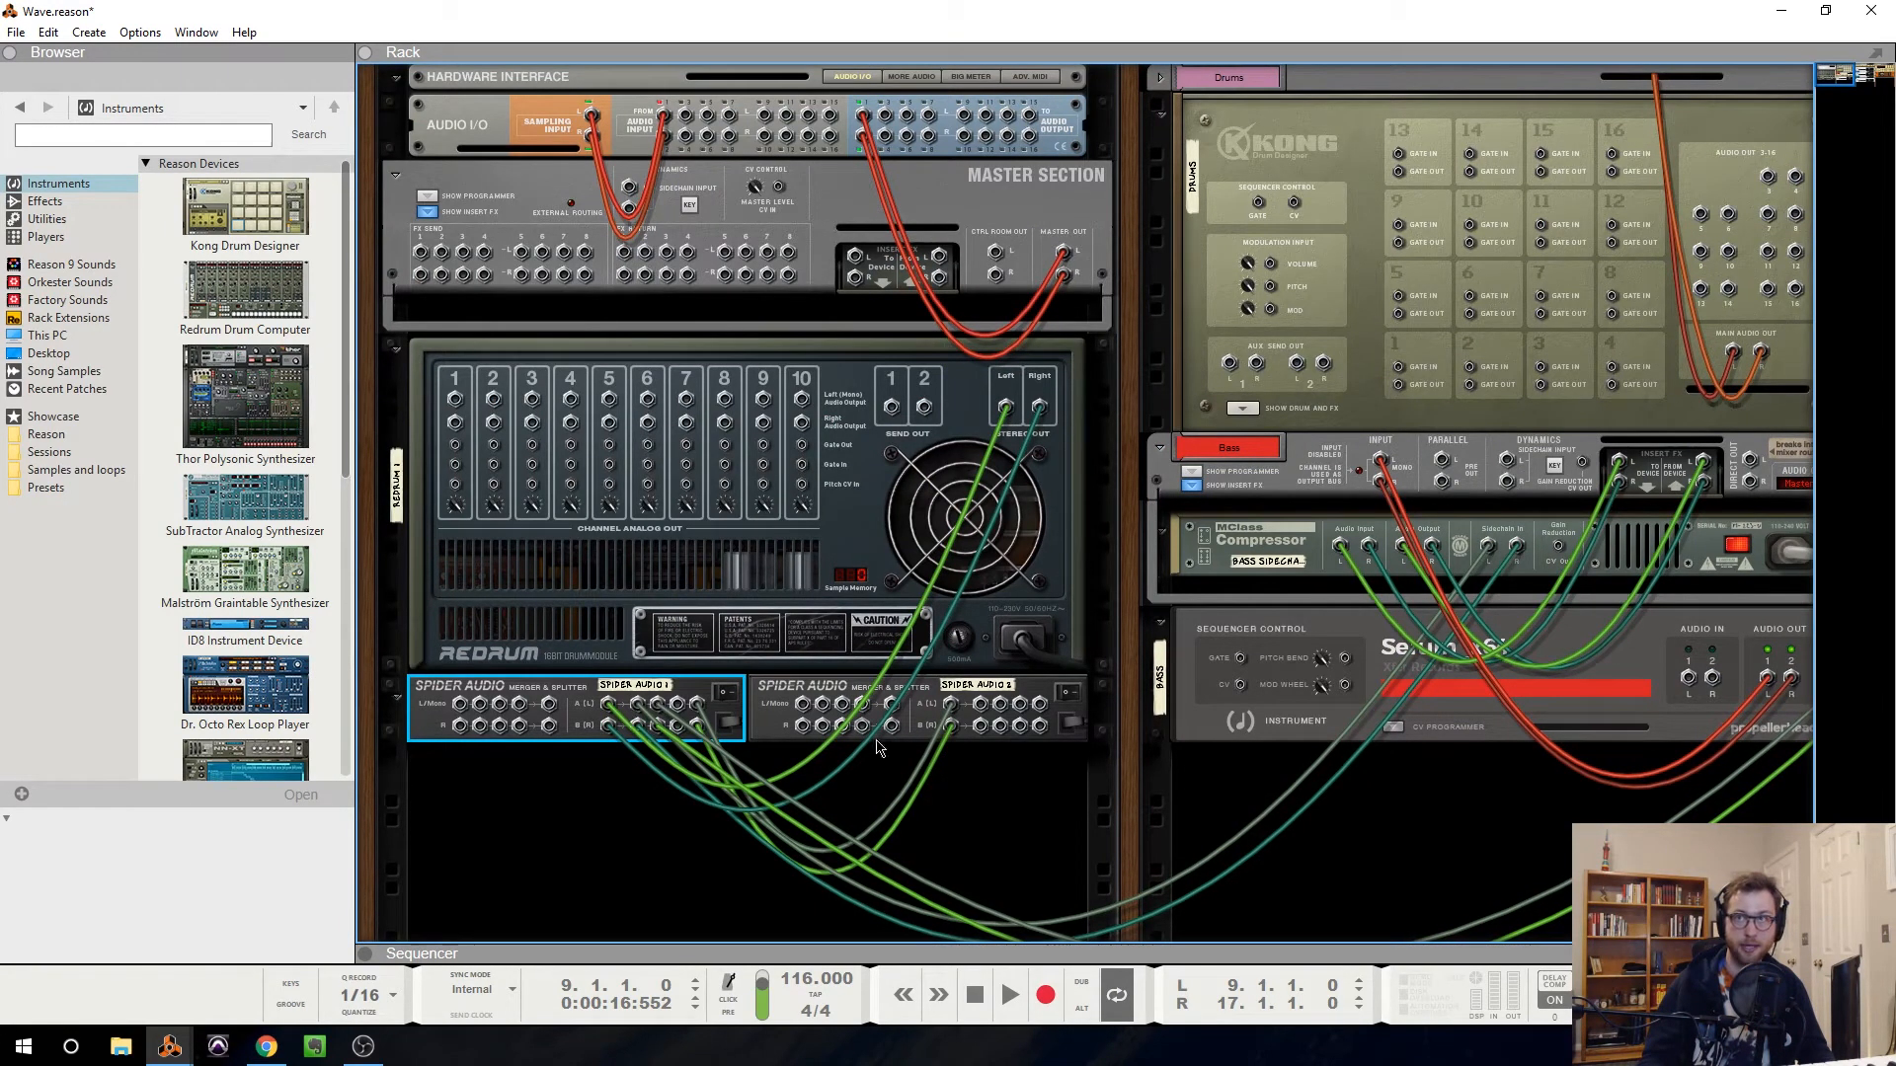
key(Tab)
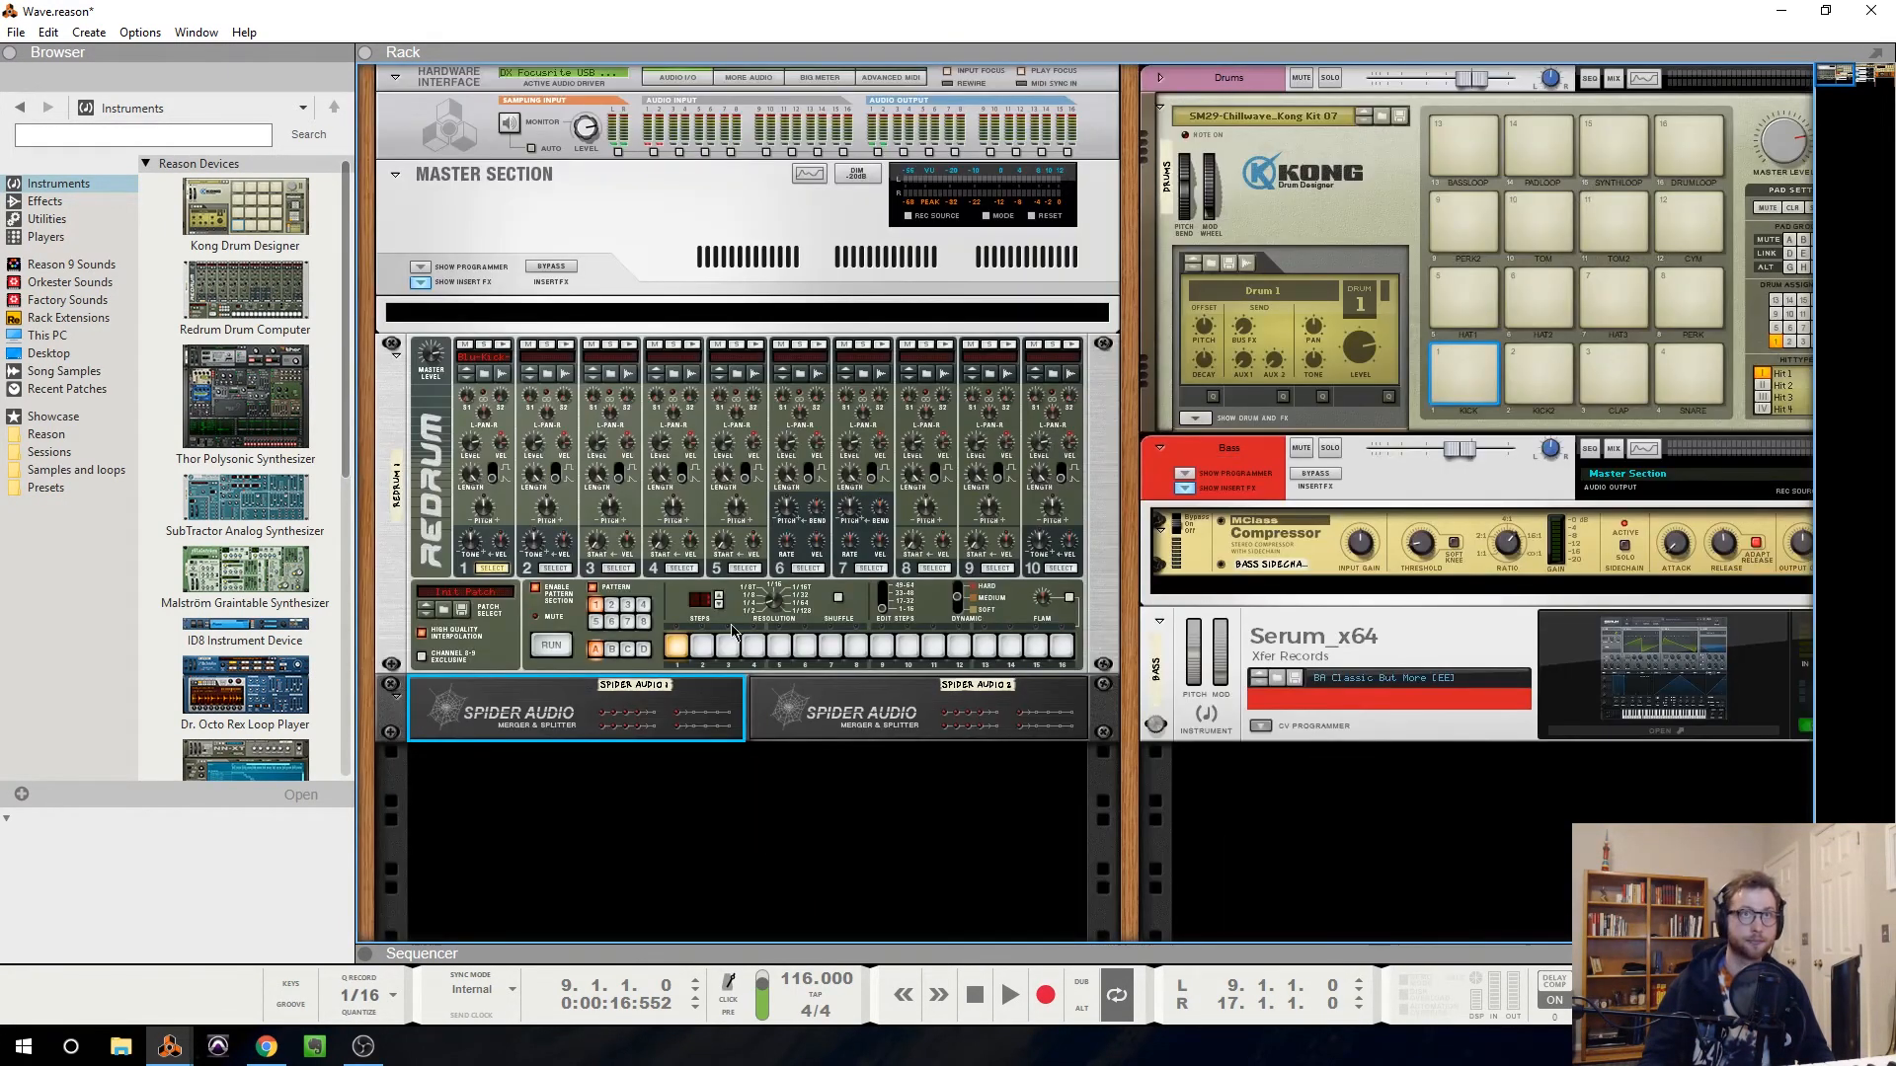
scroll(1395, 627, right, 5)
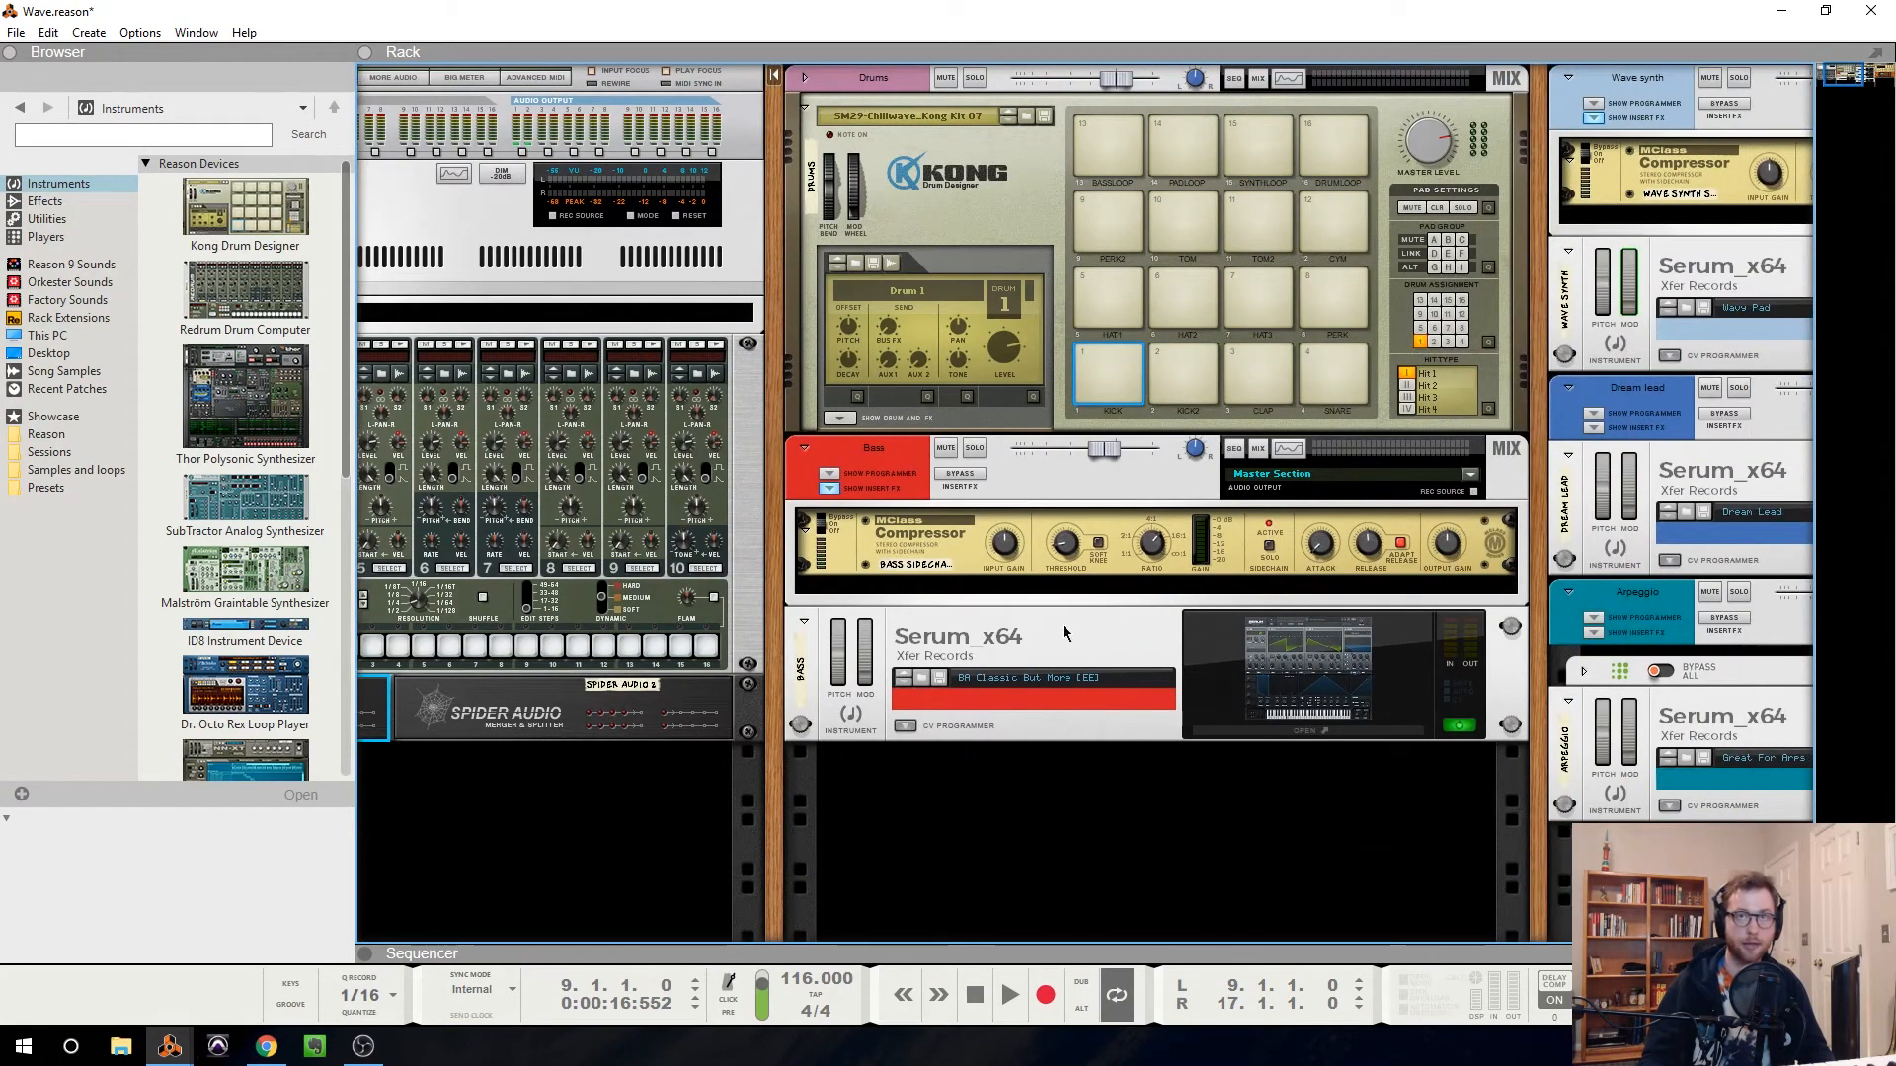
scroll(1241, 677, right, 2)
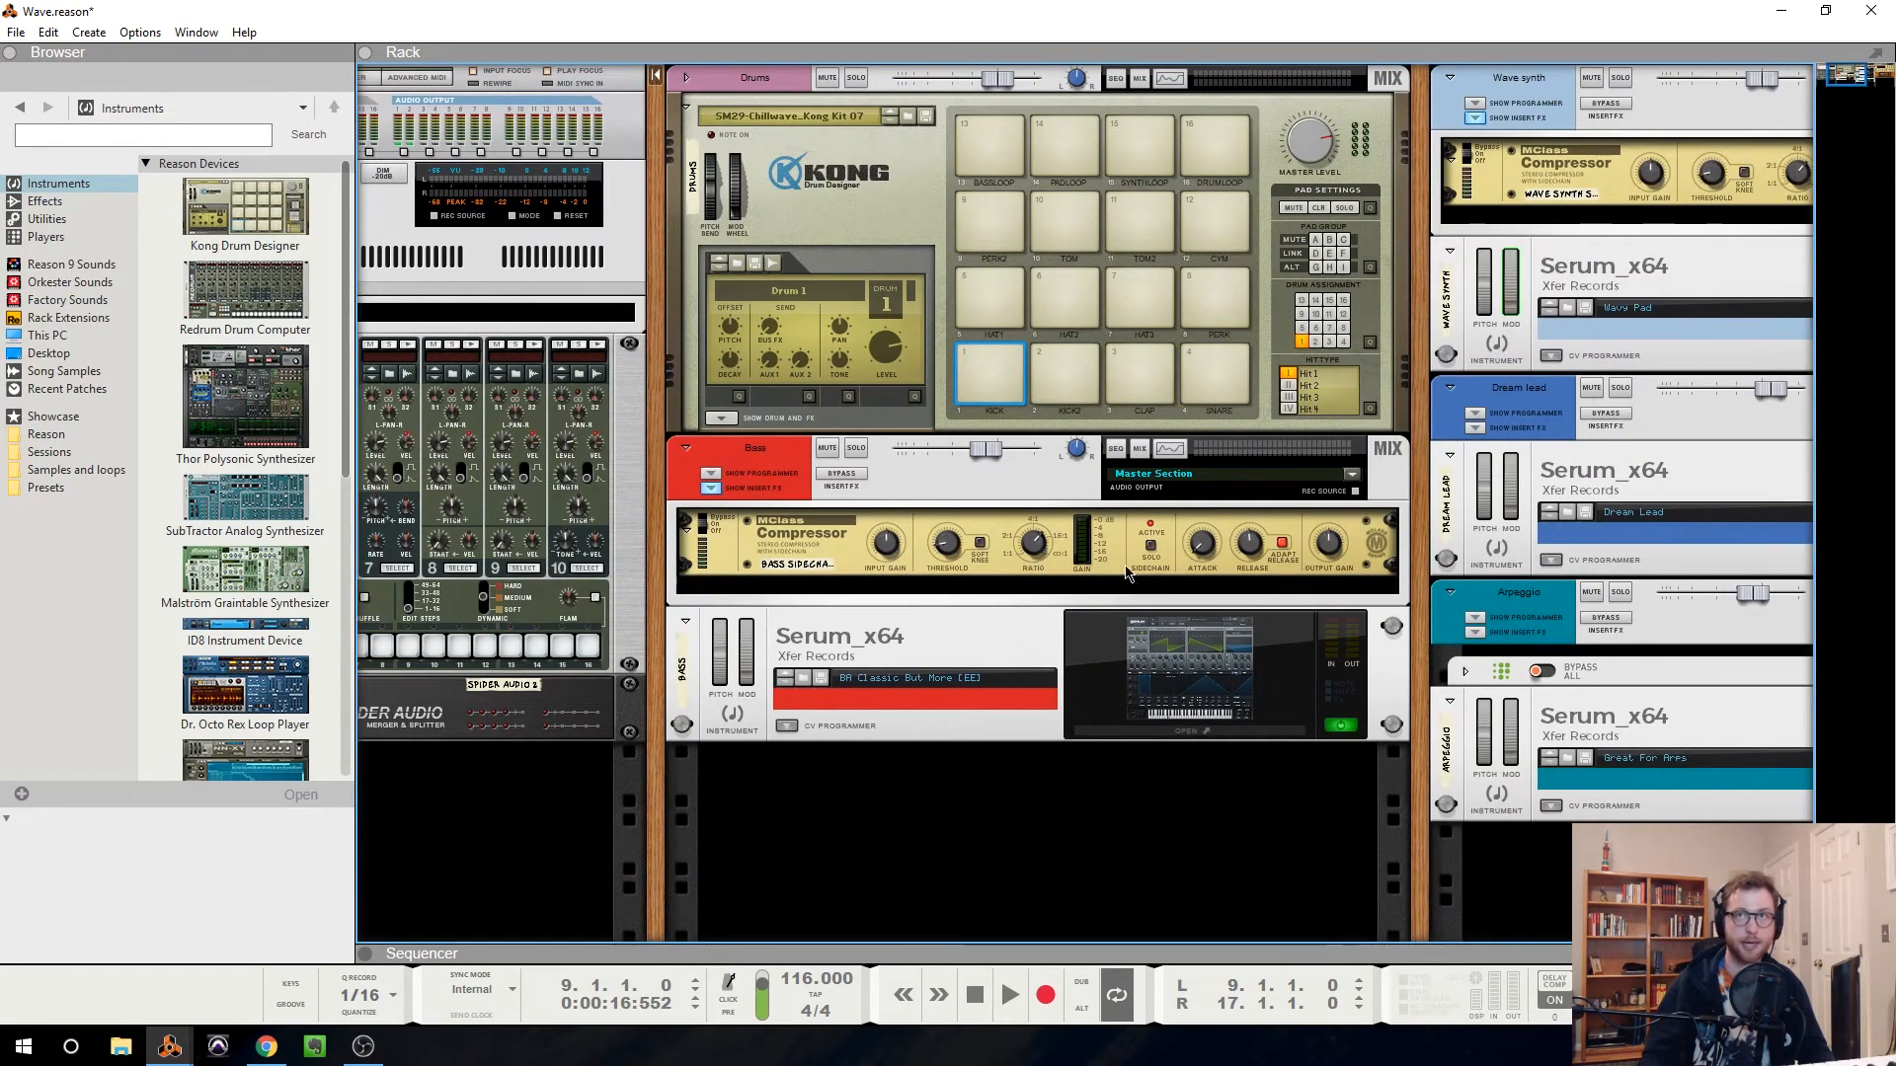
scroll(1839, 378, right, 3)
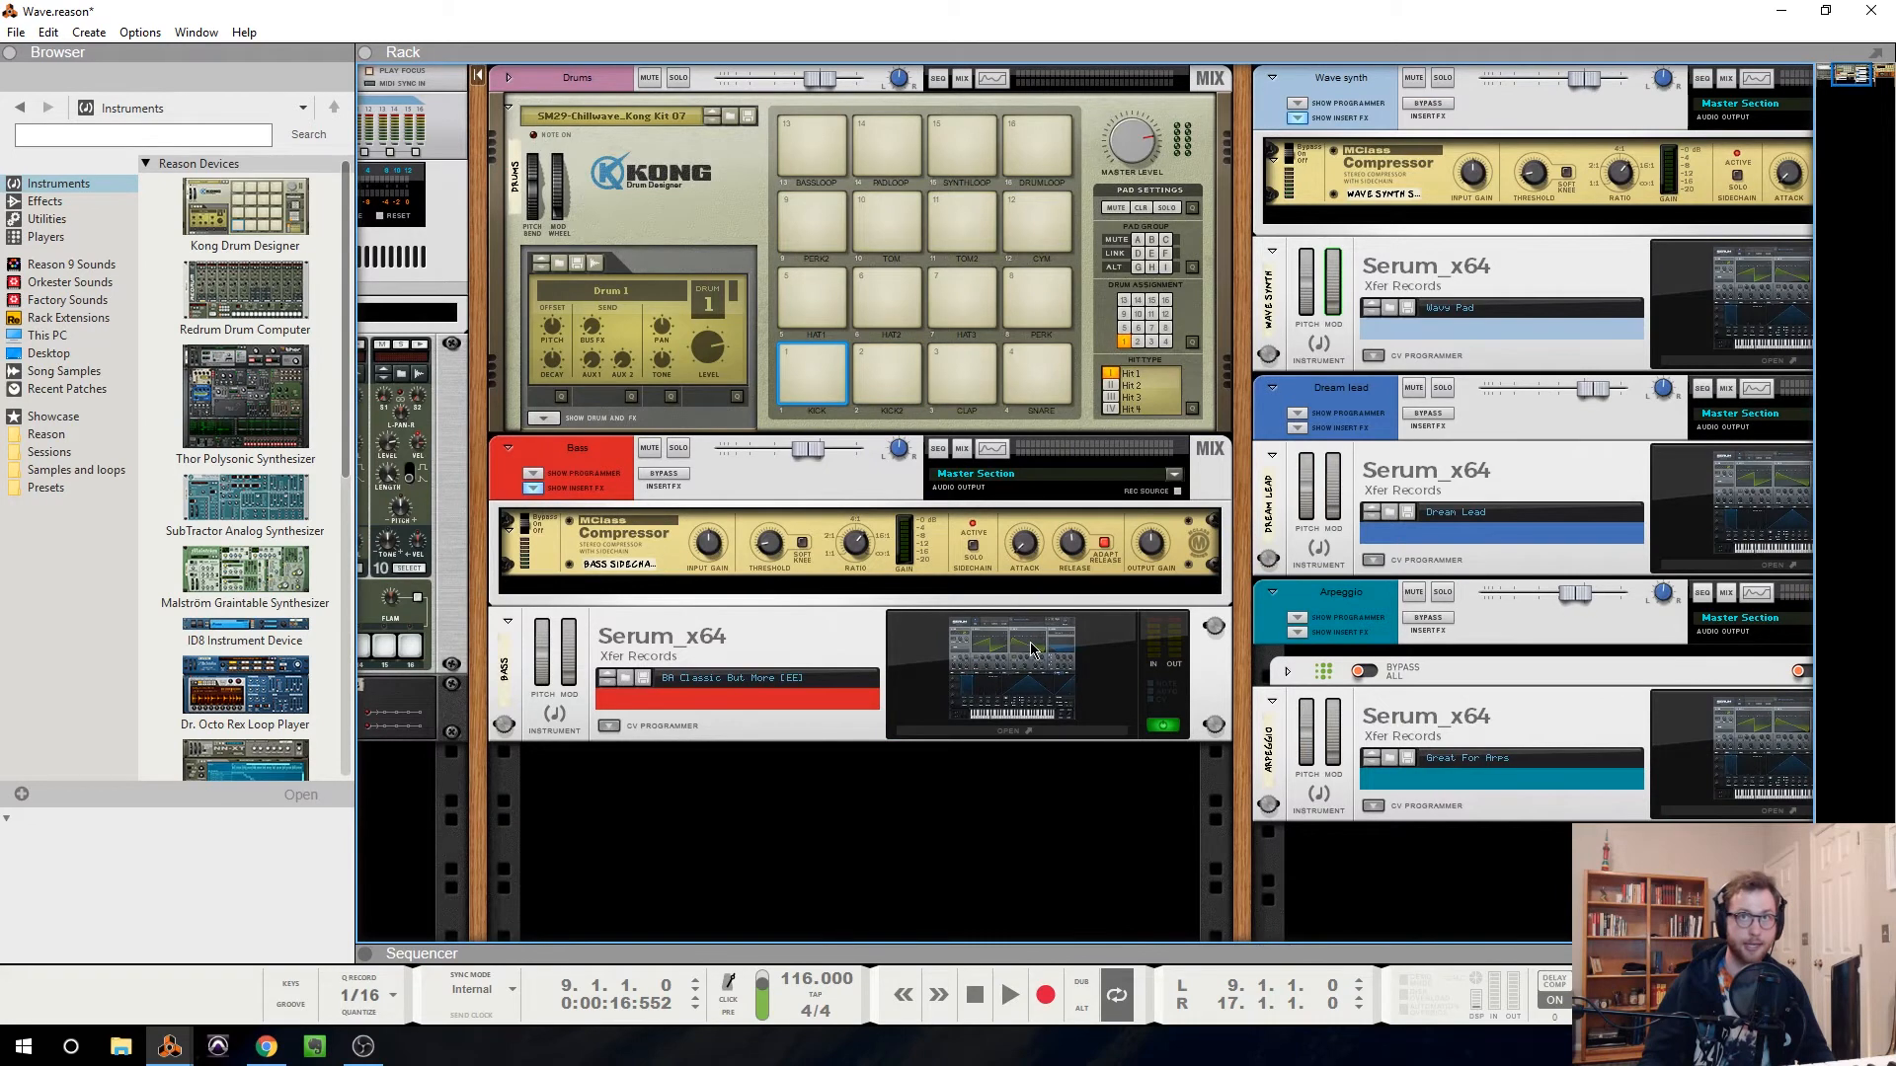
scroll(1032, 649, right, 3)
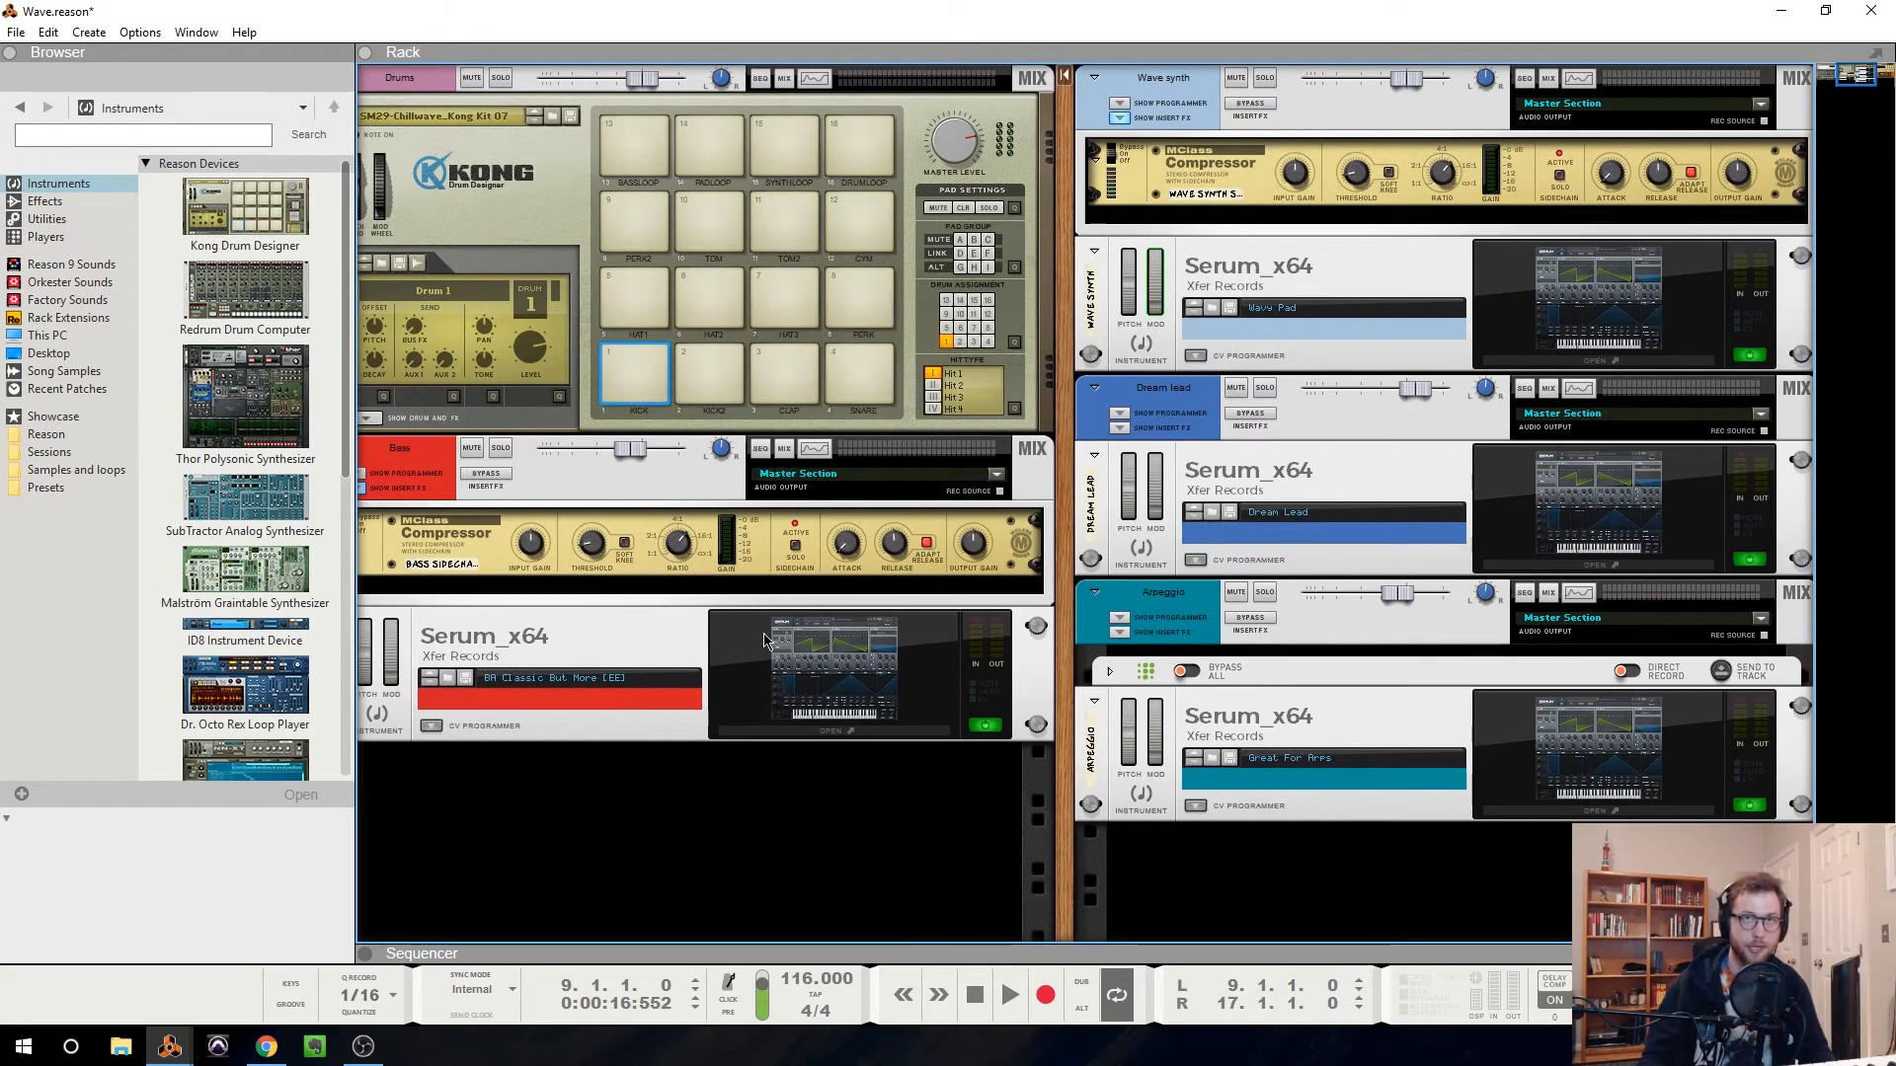
click(891, 547)
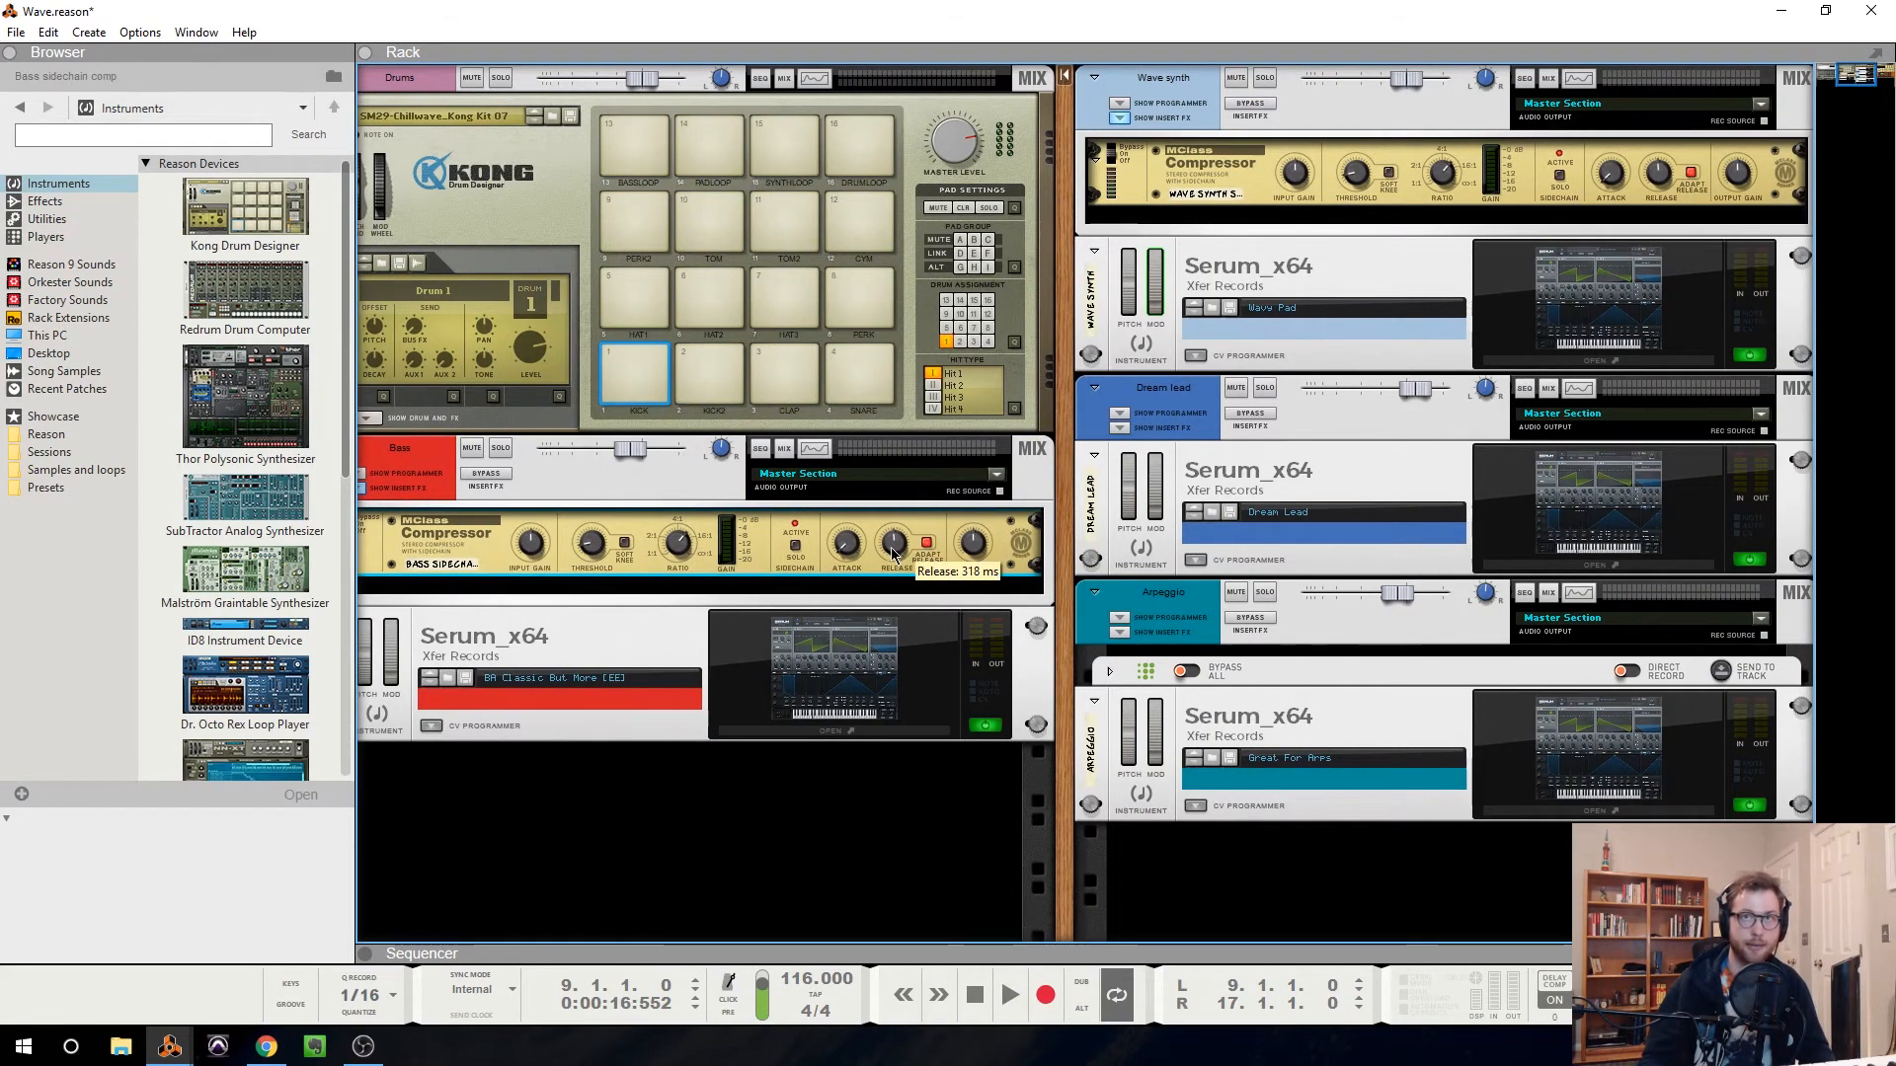
scroll(1245, 691, right, 2)
scroll(1248, 775, left, 12)
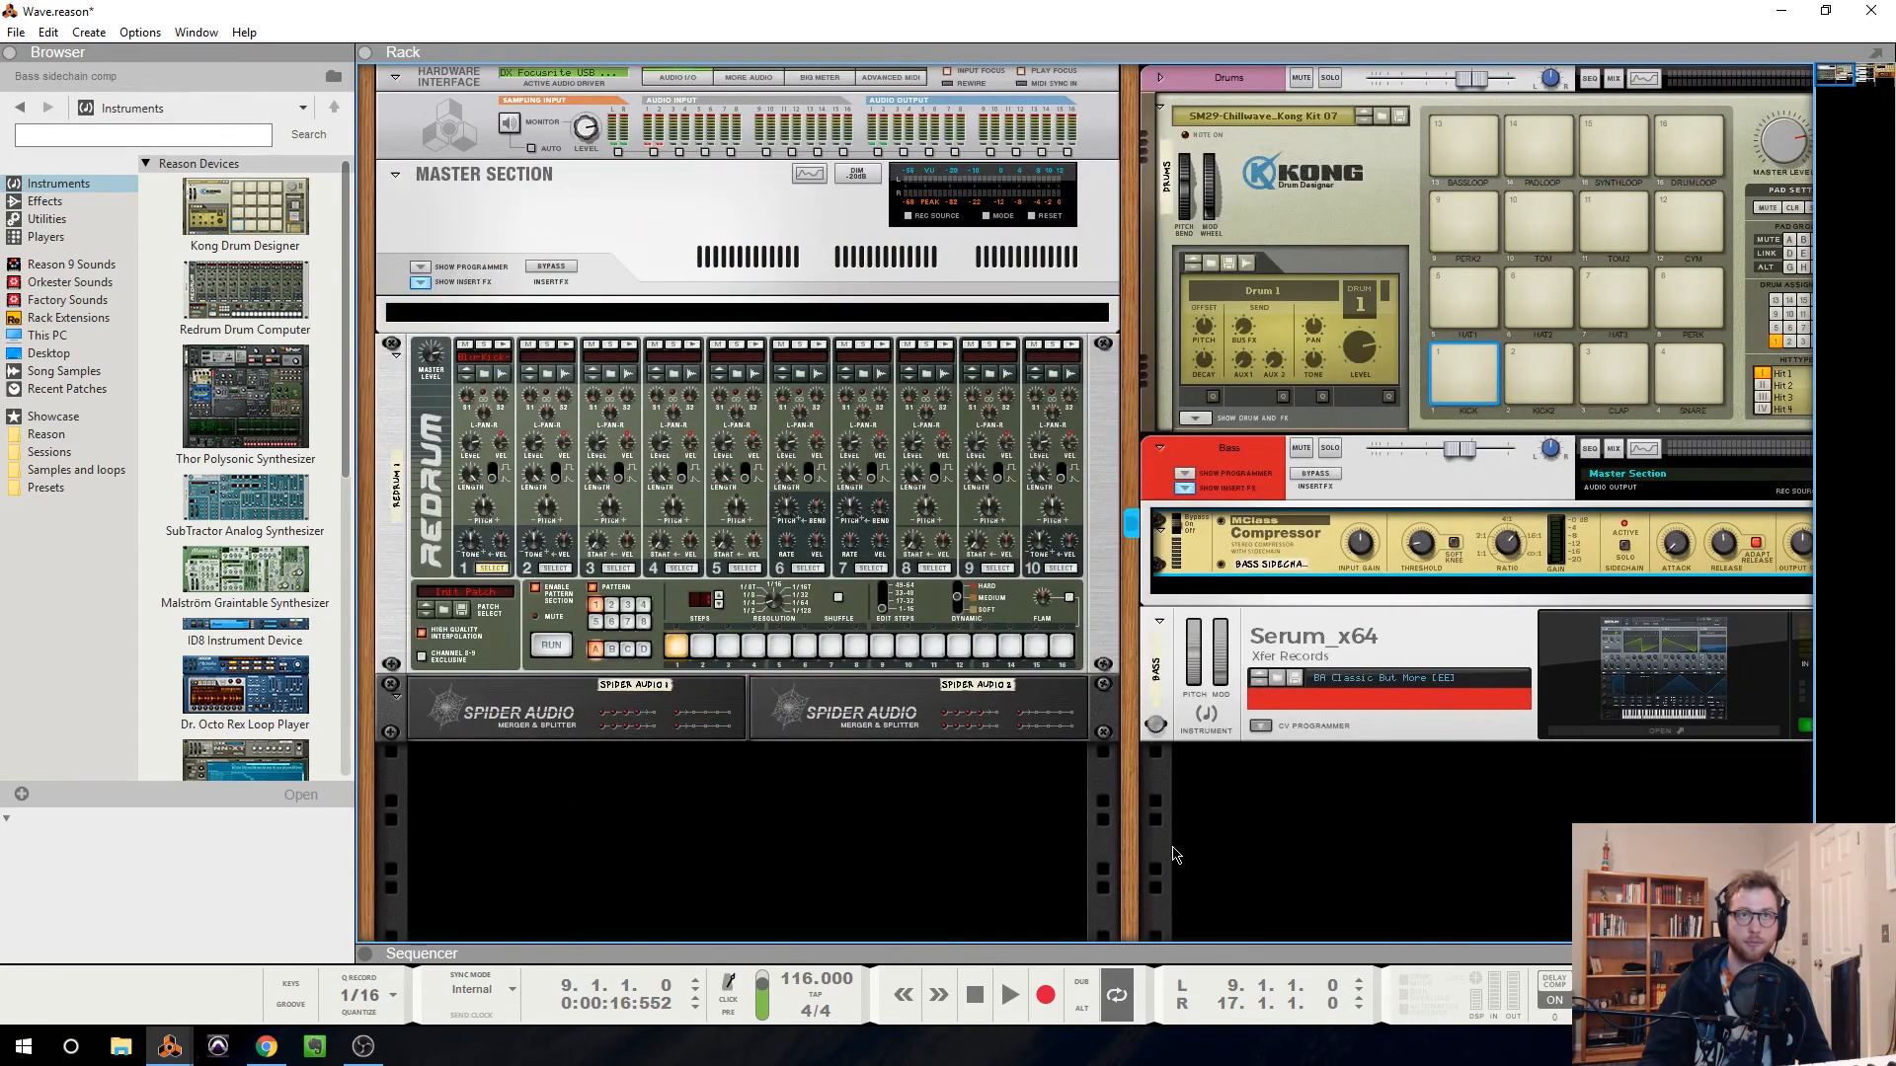
Play the song from bar 9 with the Redrum pulse running, tweak drum 1's pitch, and stop back at bar 9
click(476, 485)
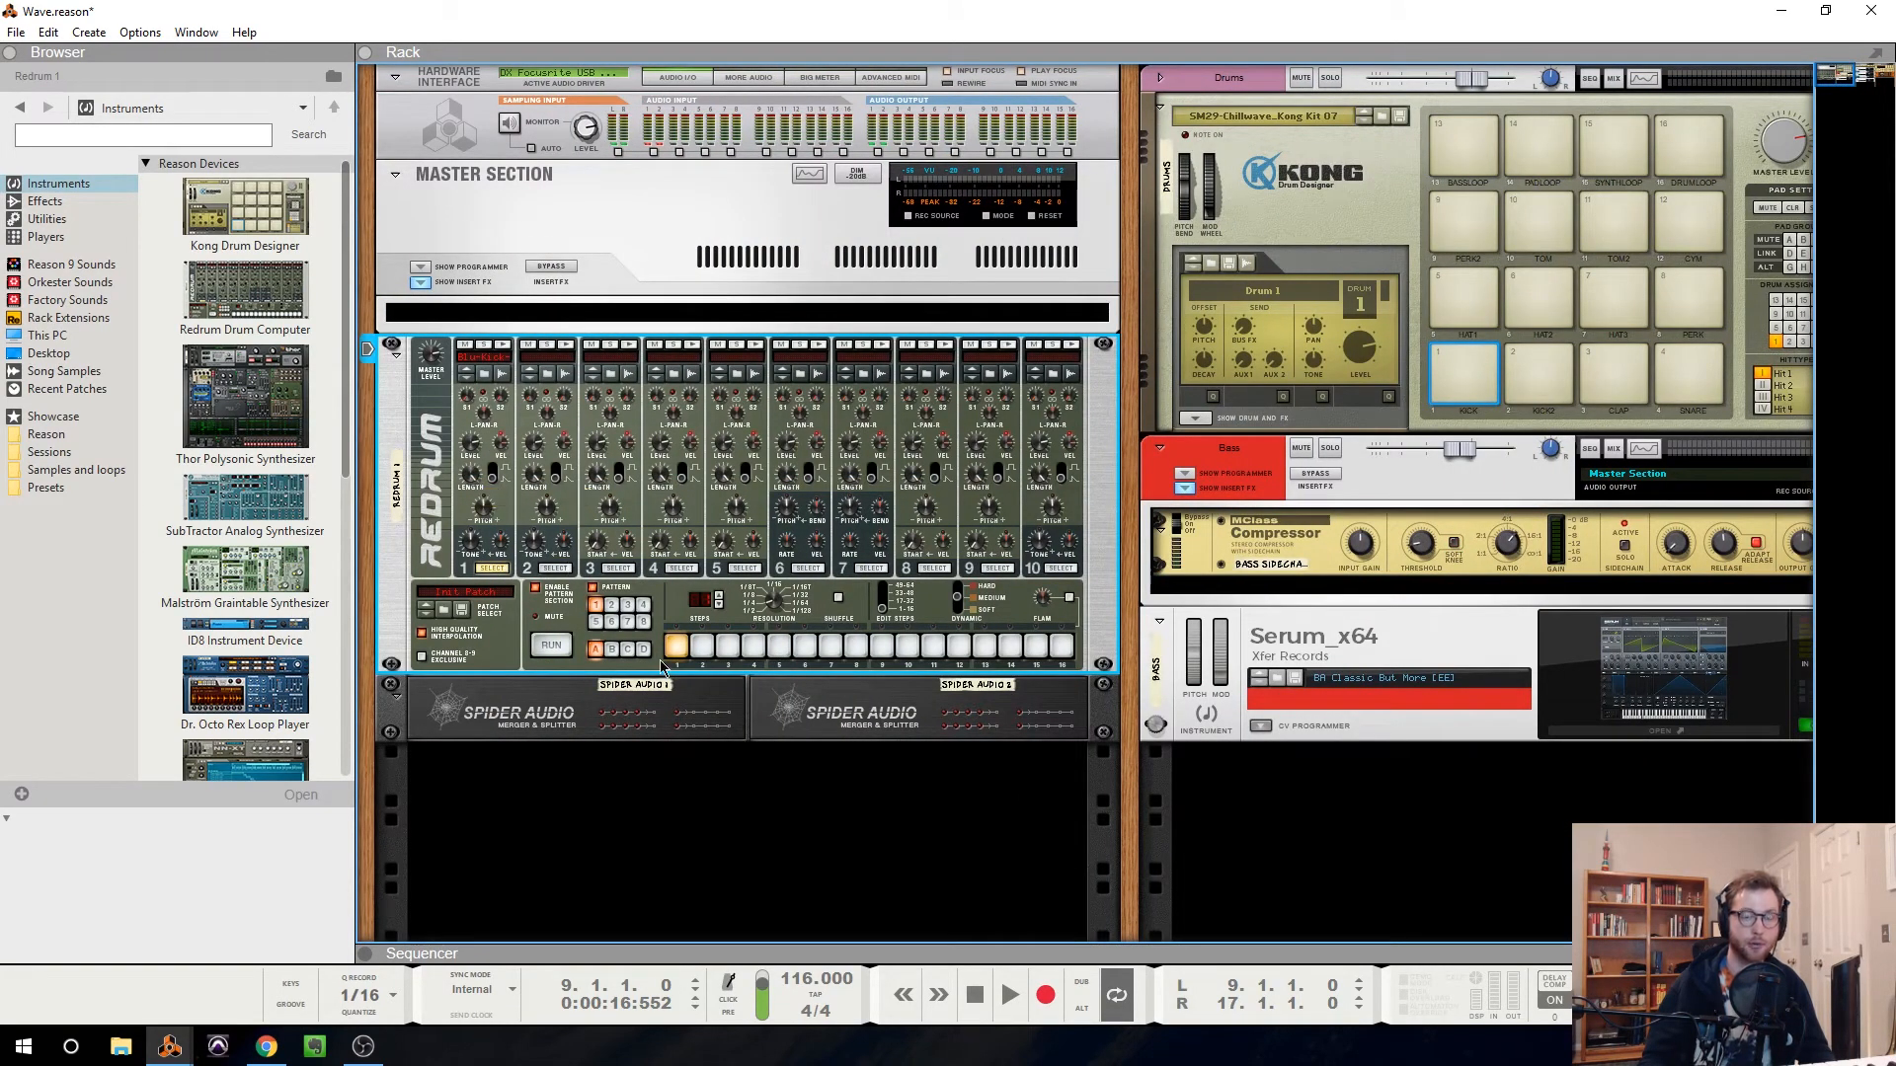
click(1014, 994)
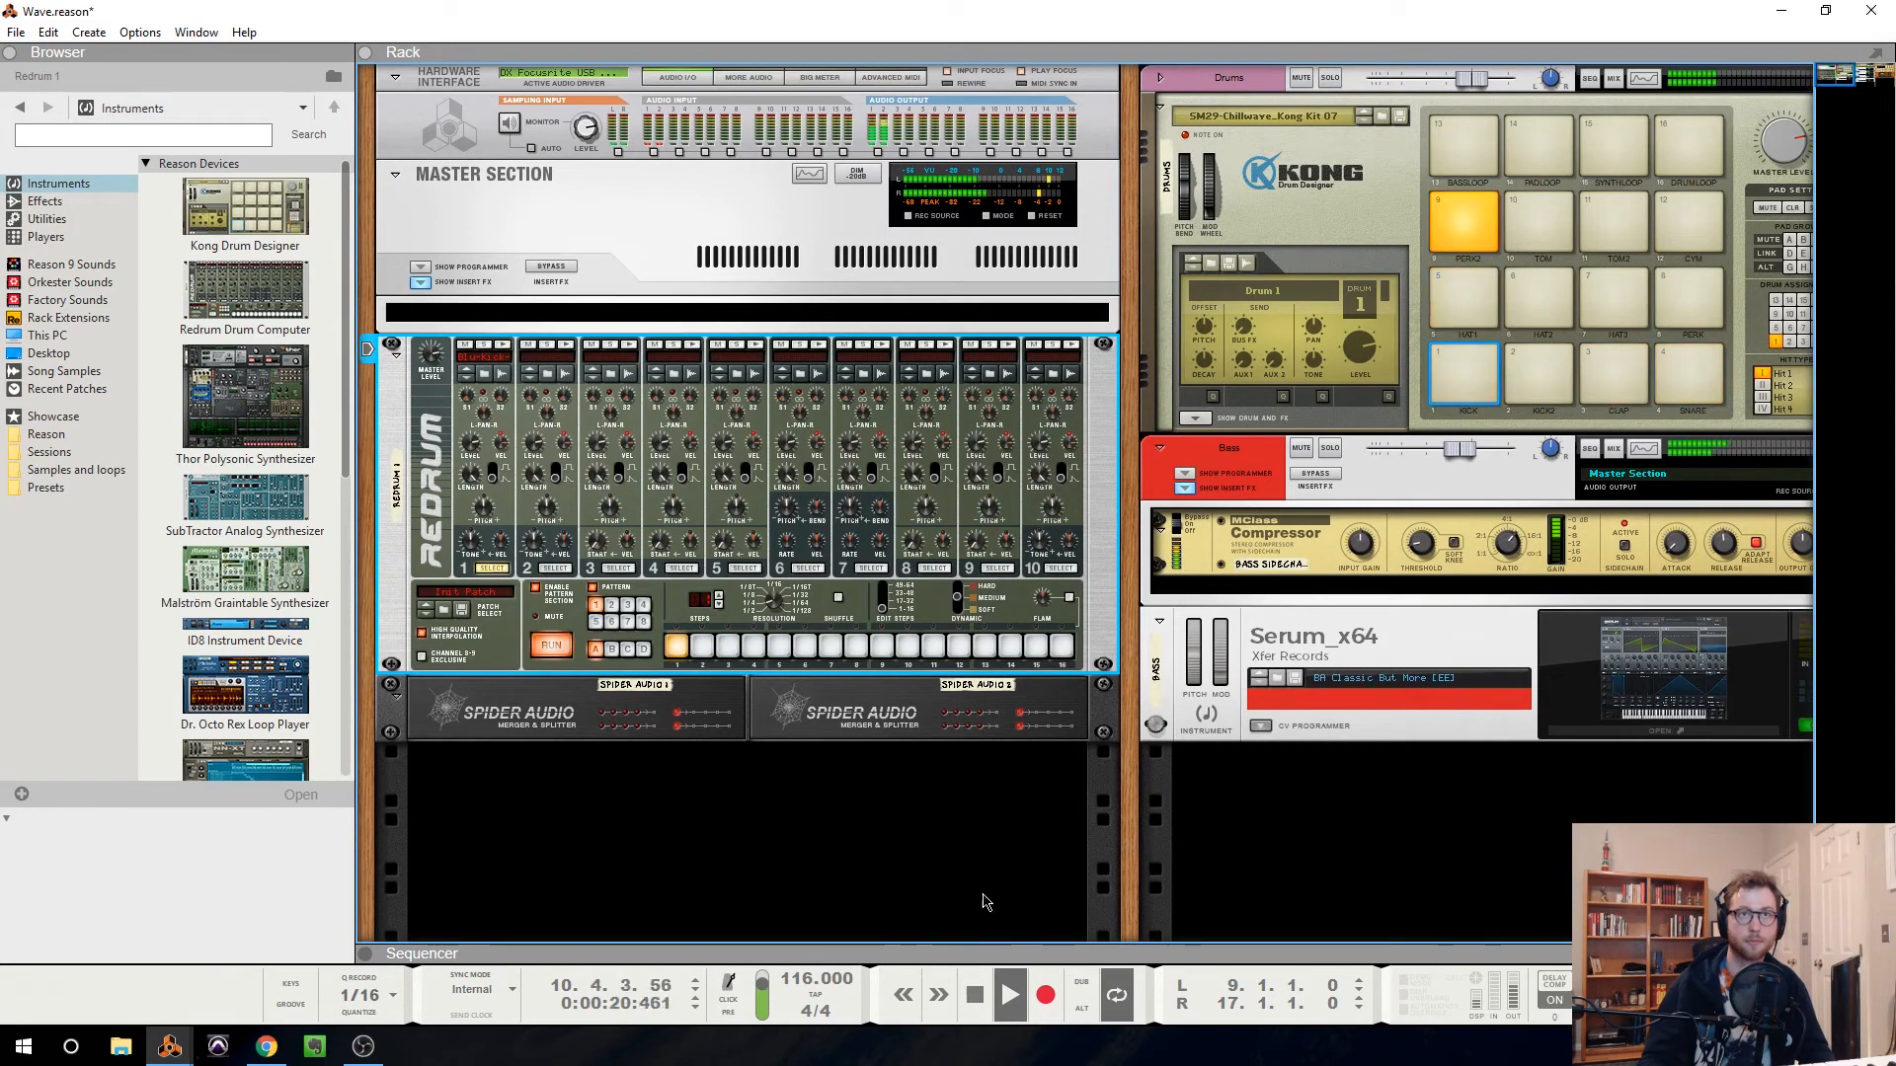
mouse_move(486, 506)
drag(486, 507, 497, 524)
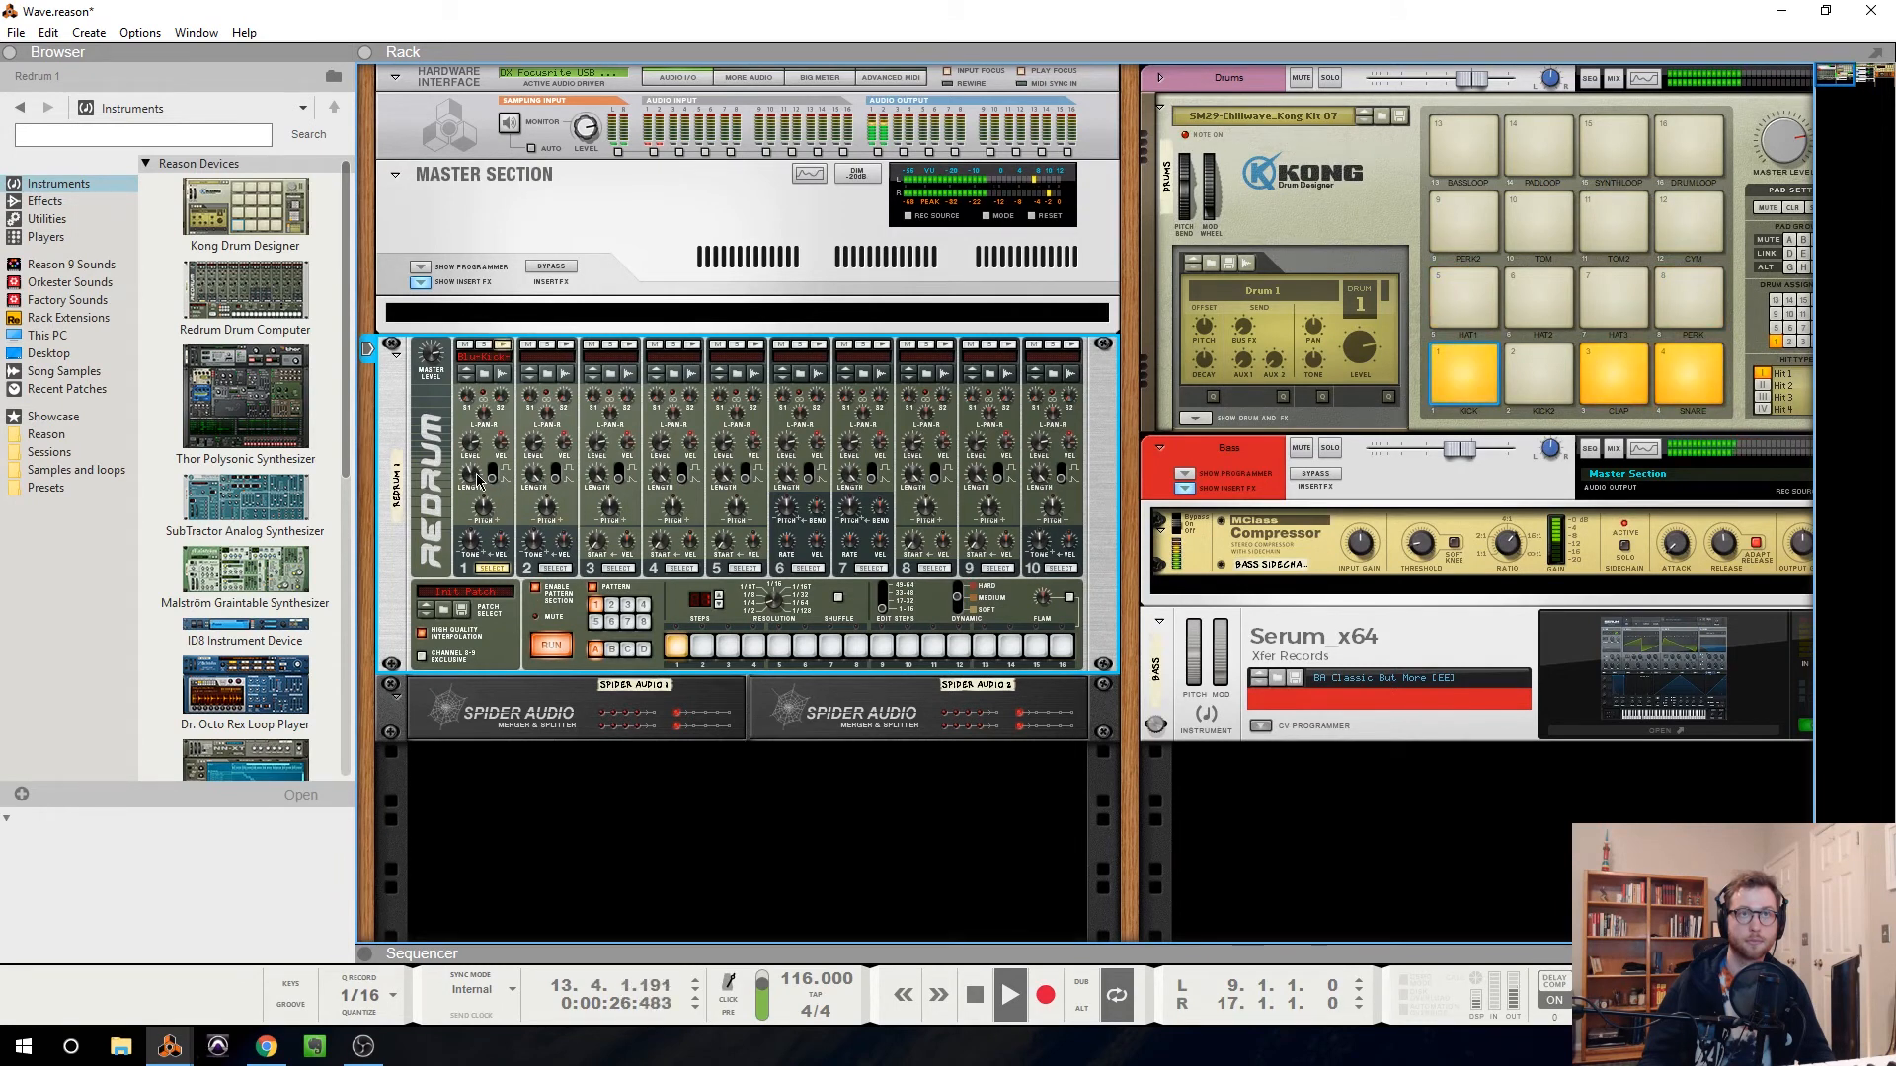
mouse_move(477, 479)
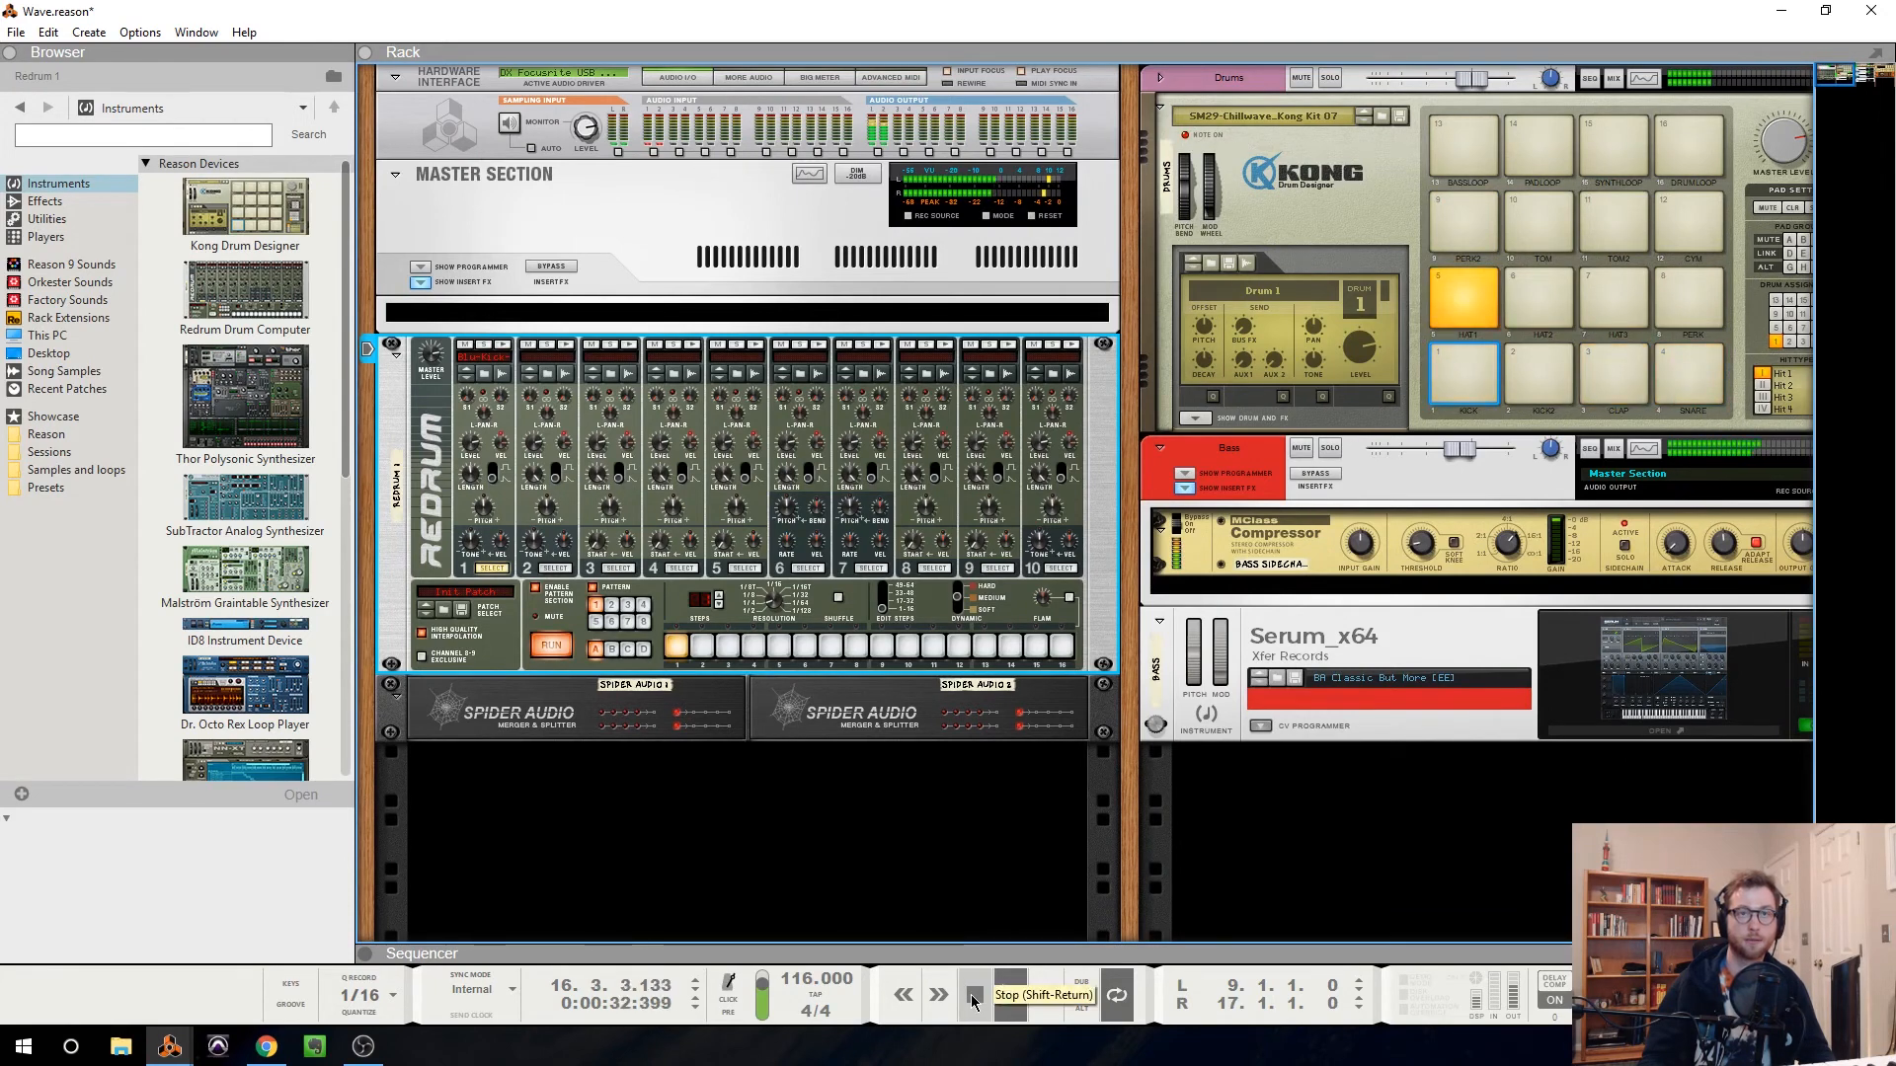
click(972, 1000)
click(973, 1000)
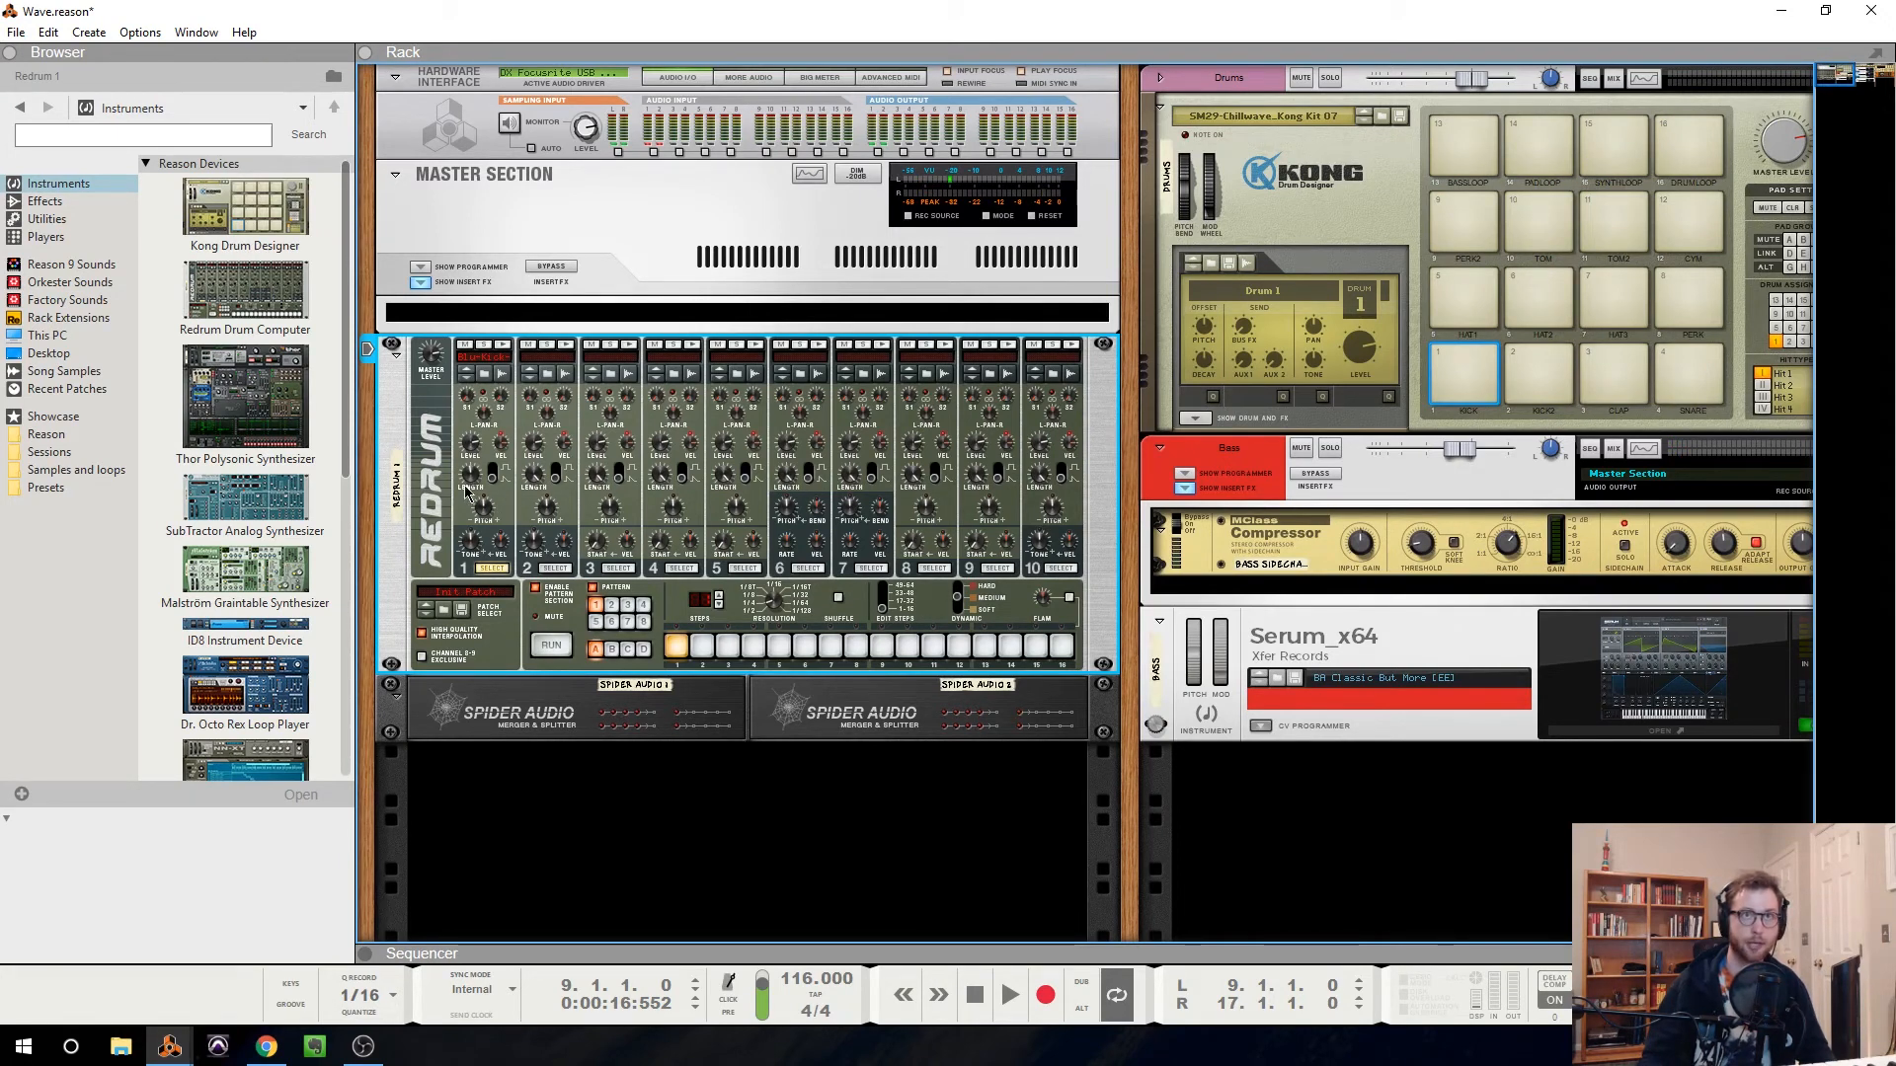
scroll(1295, 742, right, 2)
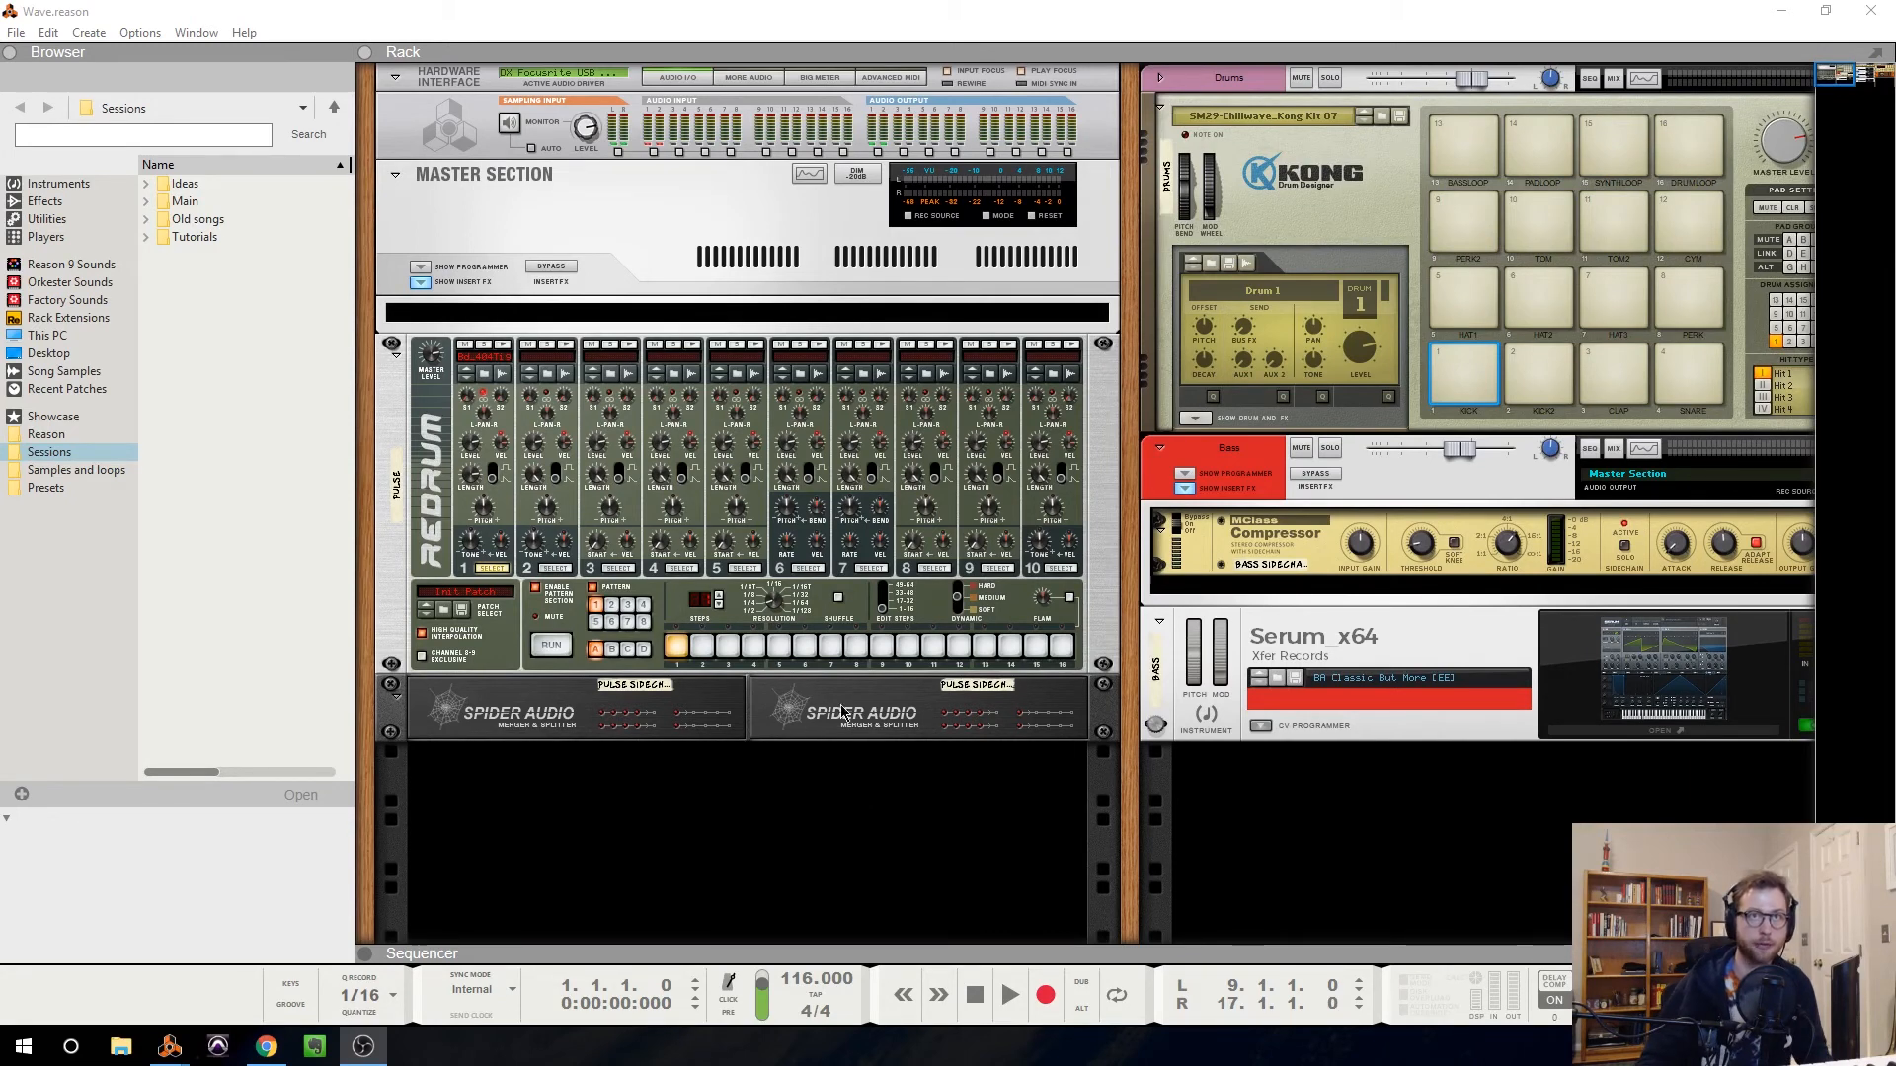
Set the Redrum pattern length to 8 steps, adjust its resolution, and add drum 1 hits on steps 3, 4 and 7
click(720, 605)
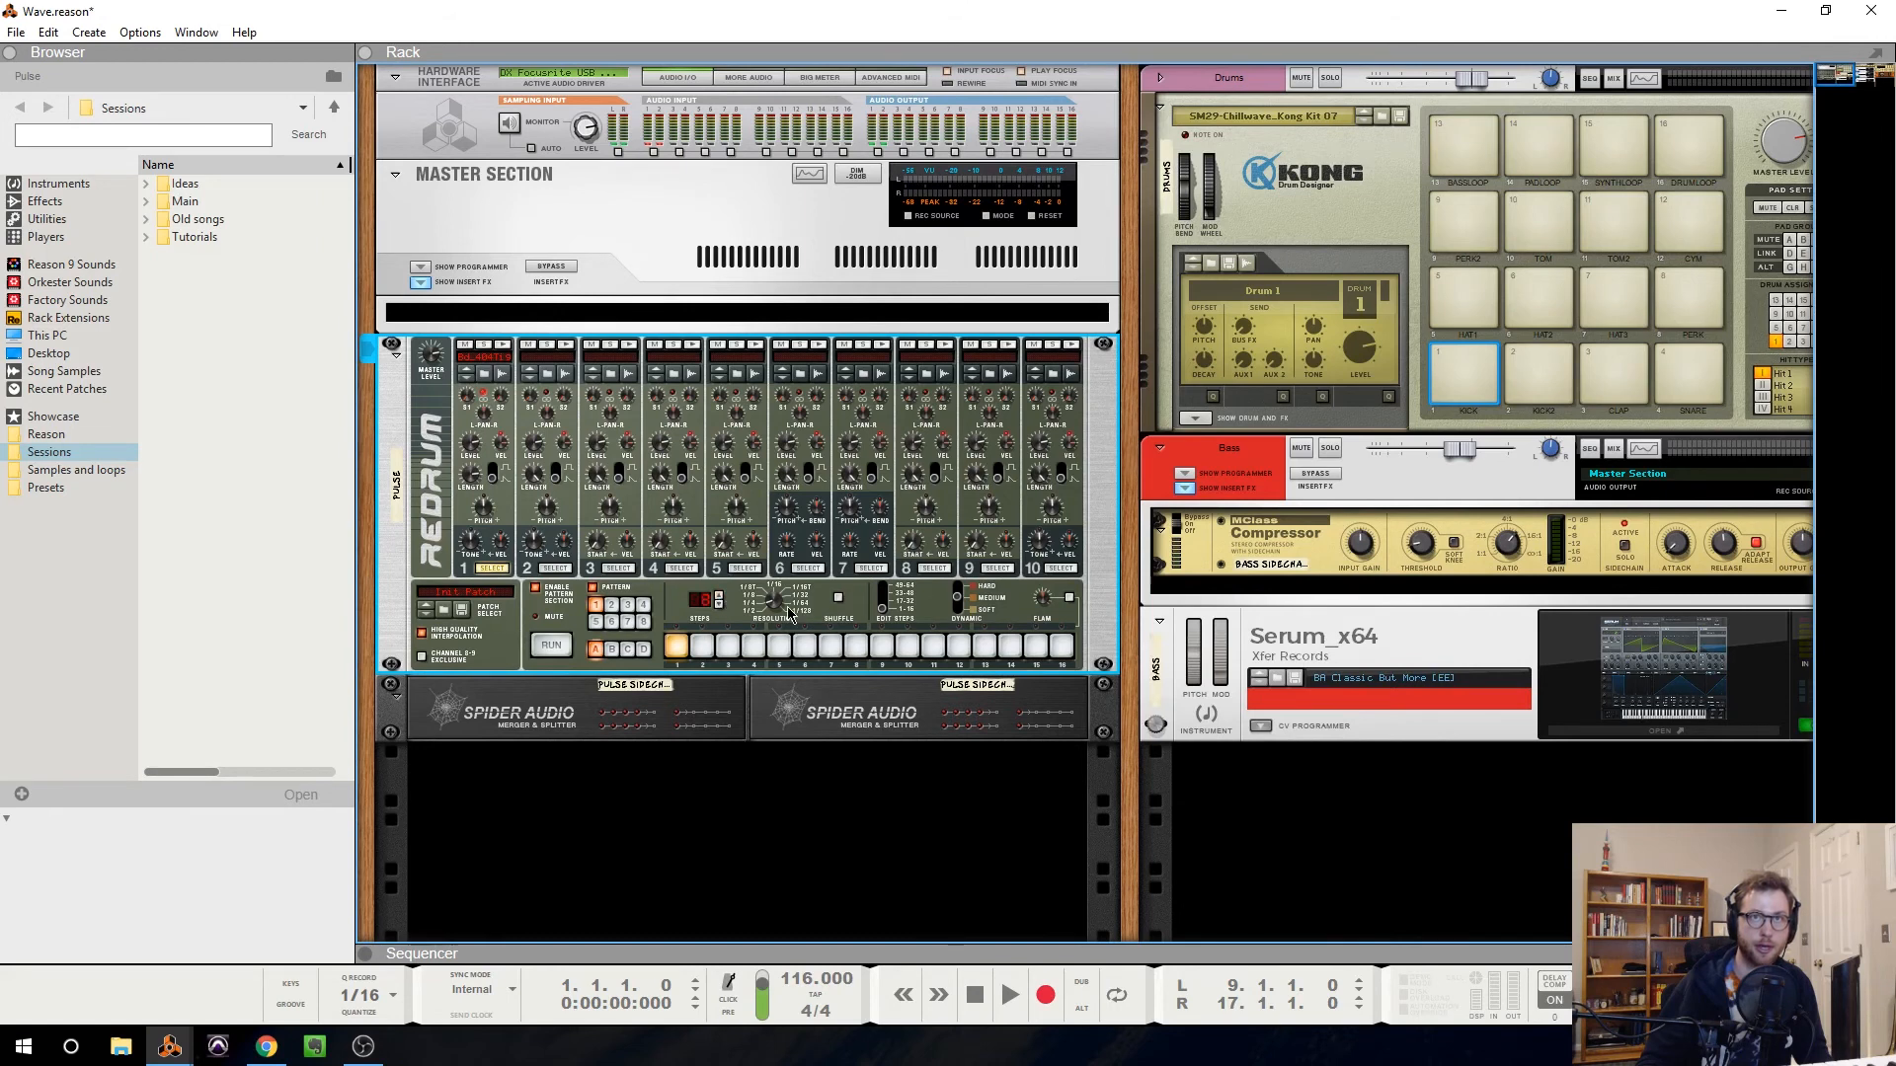
drag(780, 596, 778, 587)
click(752, 647)
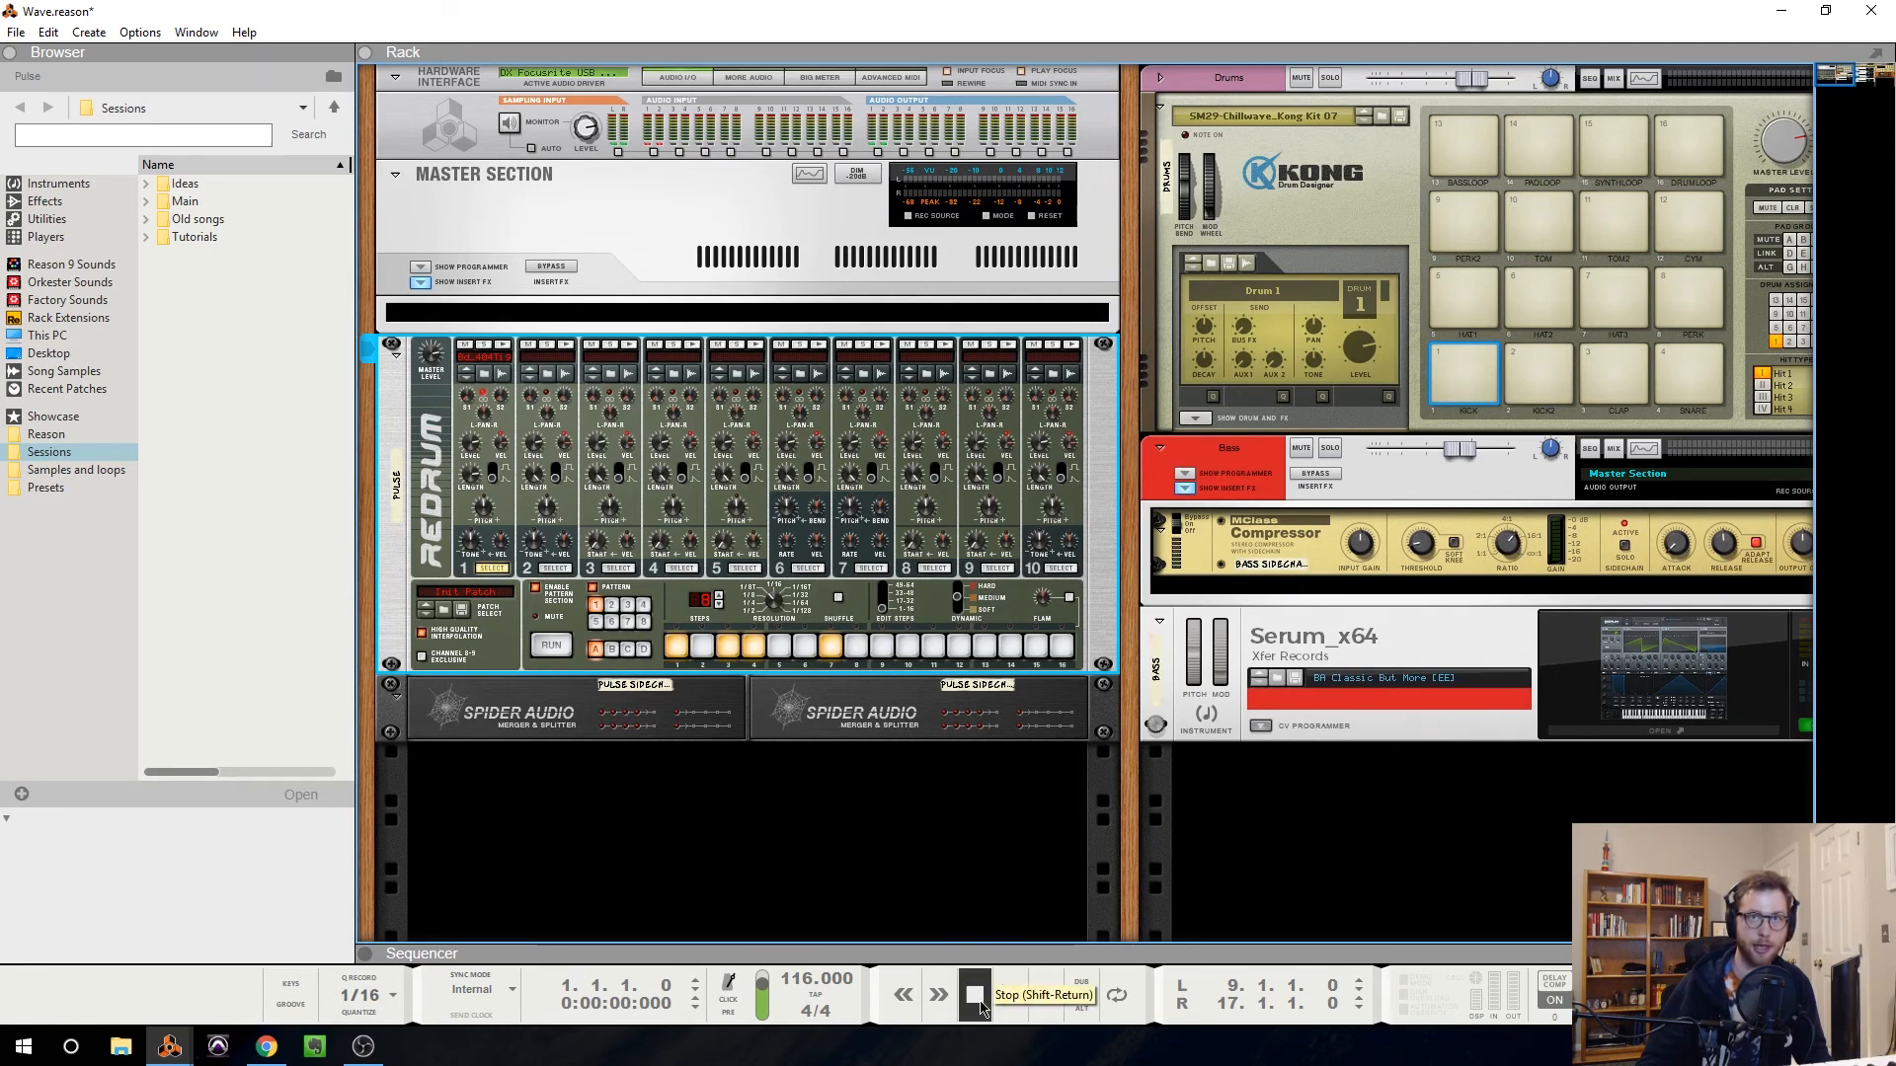
Play the song briefly from the start to hear the syncopated sidechain pulse, and stop playback
key(space)
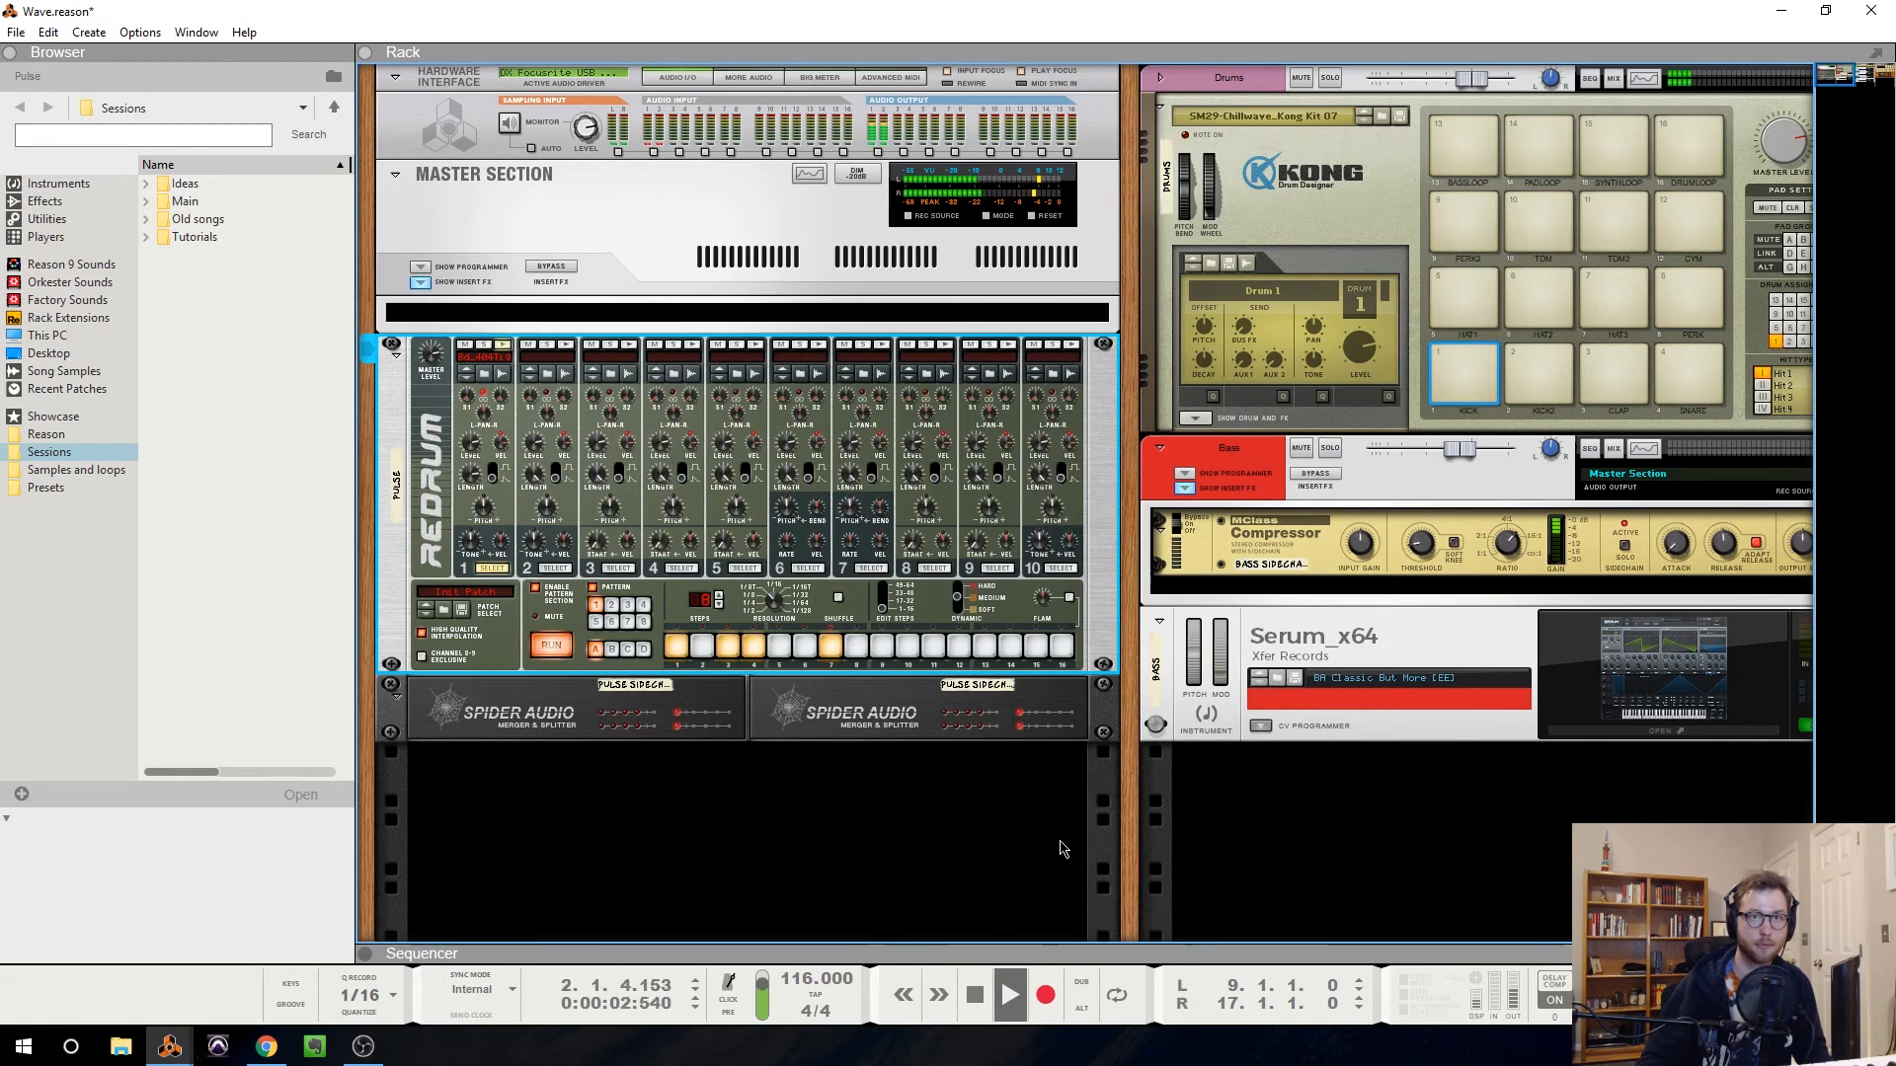
click(975, 995)
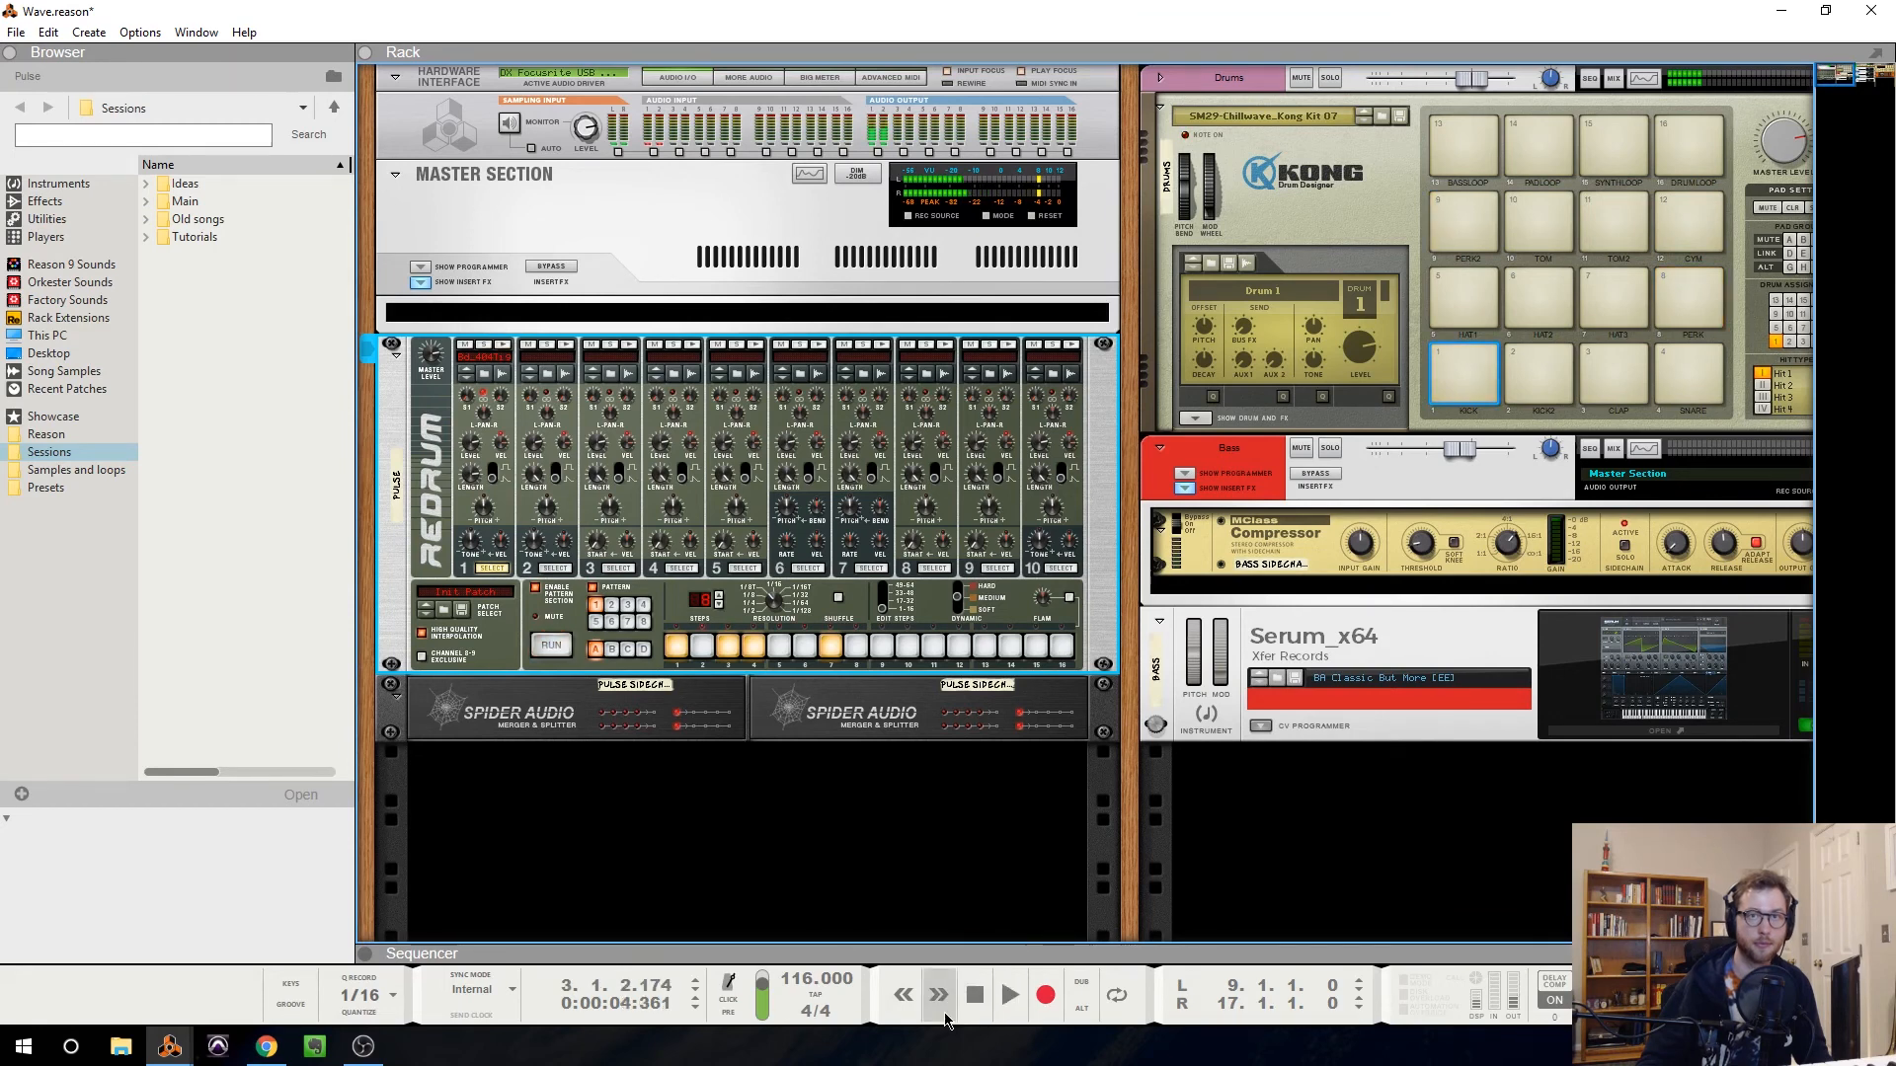
click(974, 995)
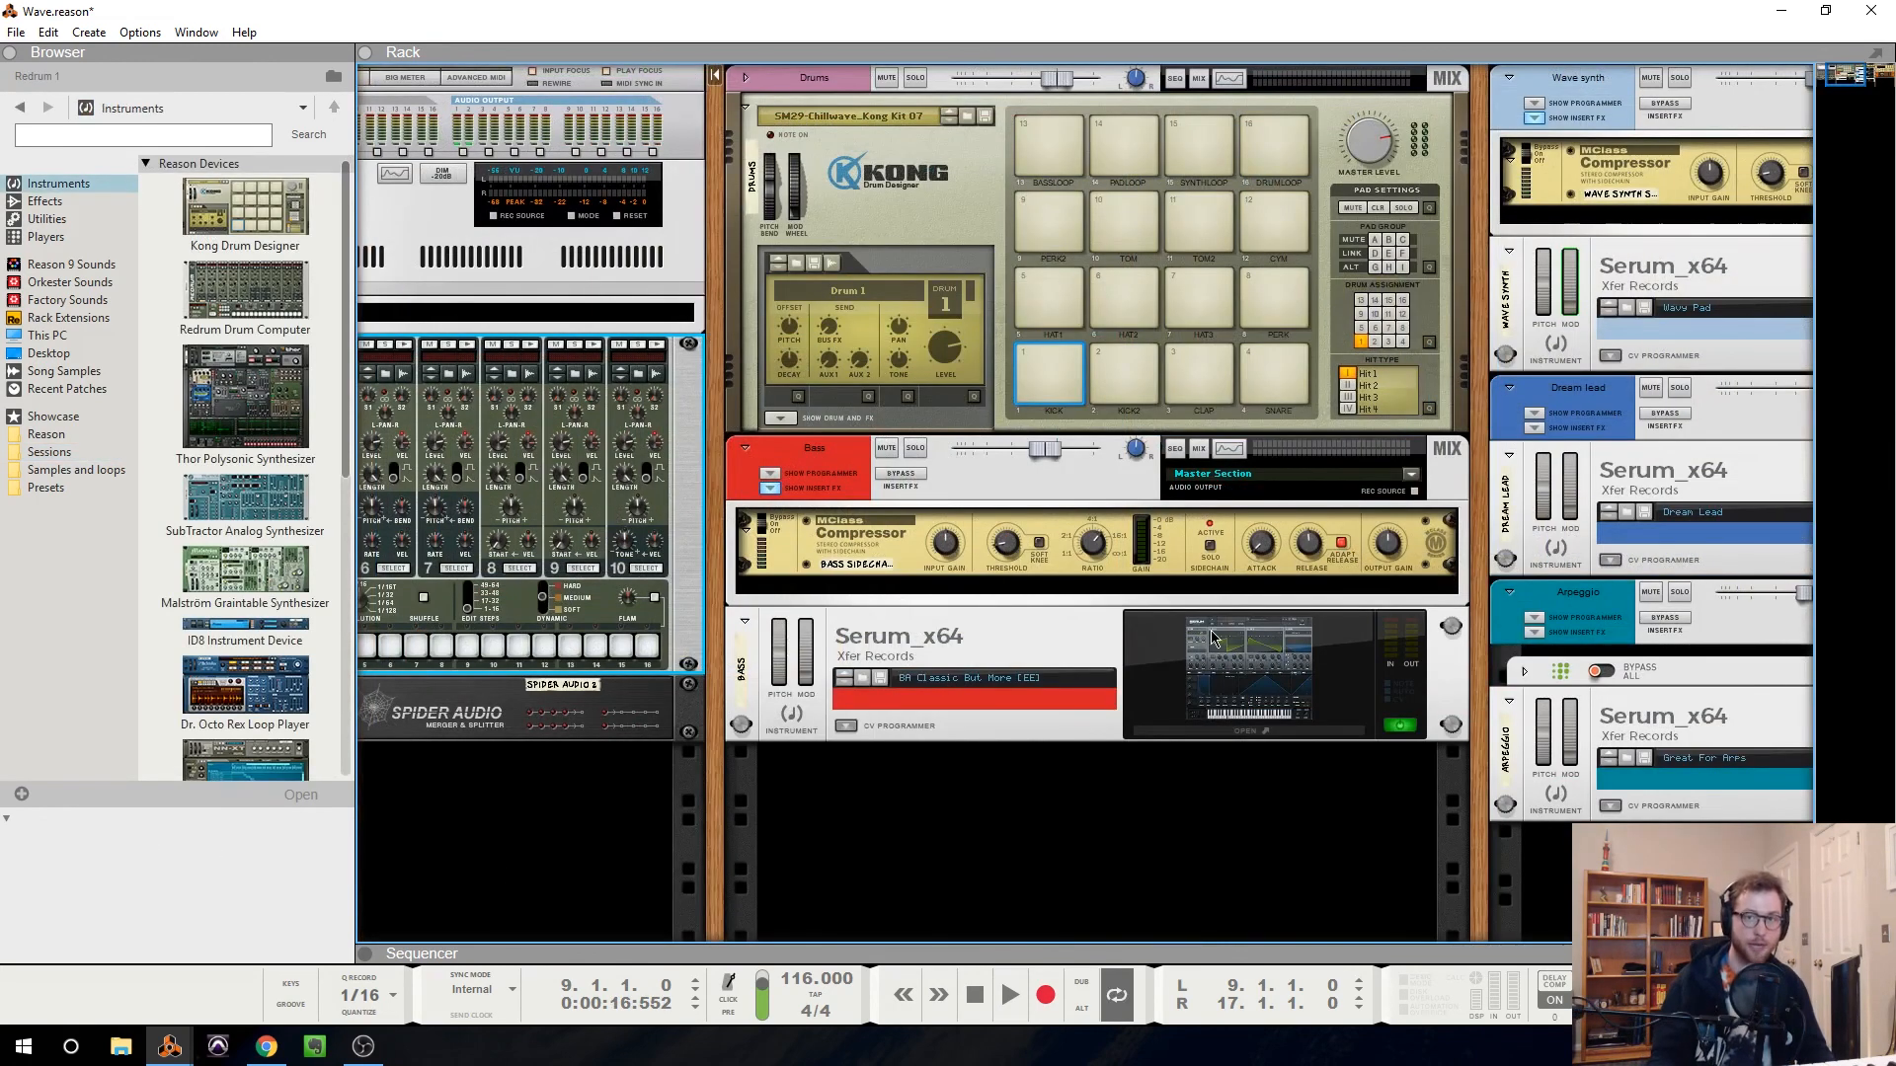
scroll(1214, 738, left, 5)
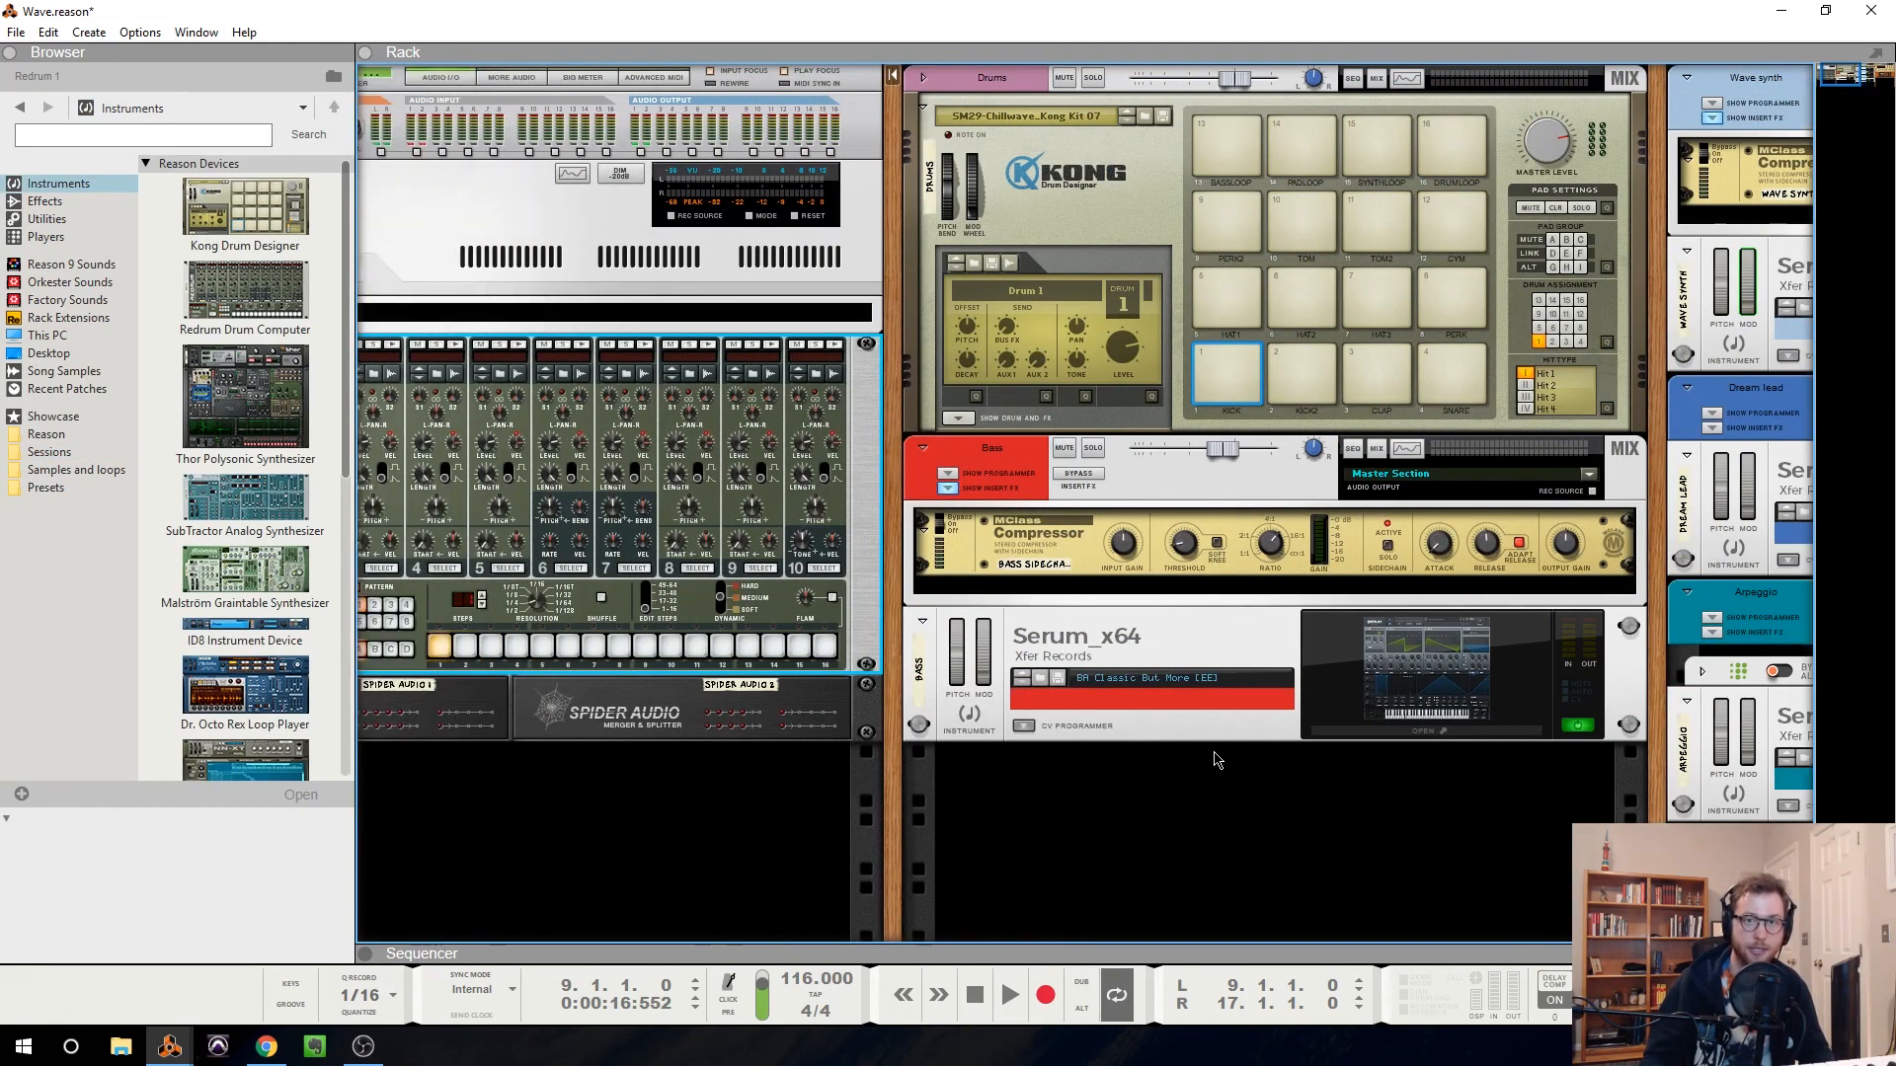